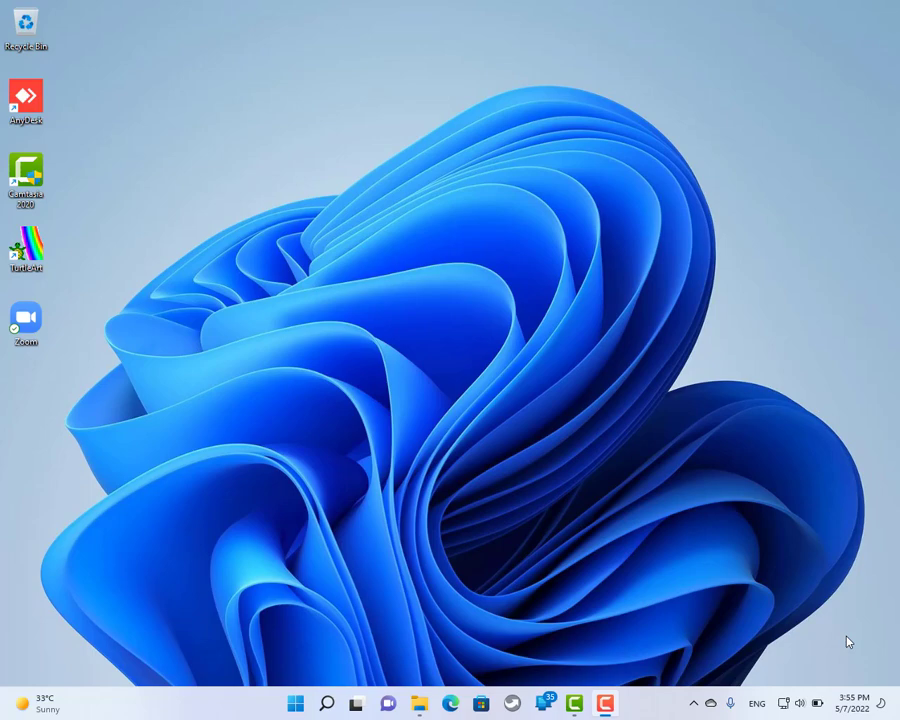
# Launch Access, create a blank database and close the empty Table1
pyautogui.press('super+r')
pyautogui.press('Return')
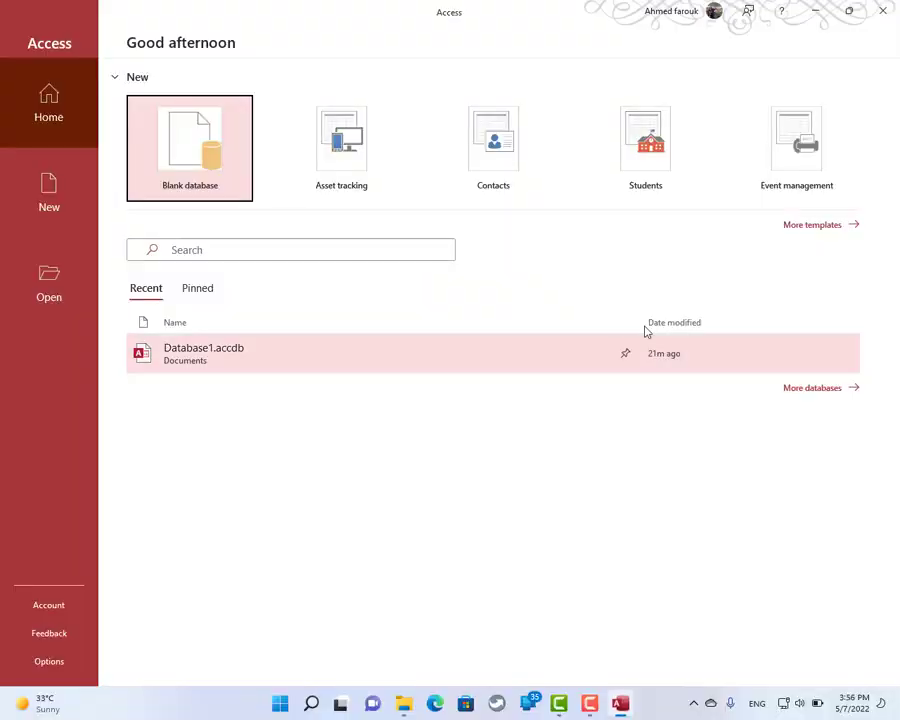
pyautogui.click(175, 152)
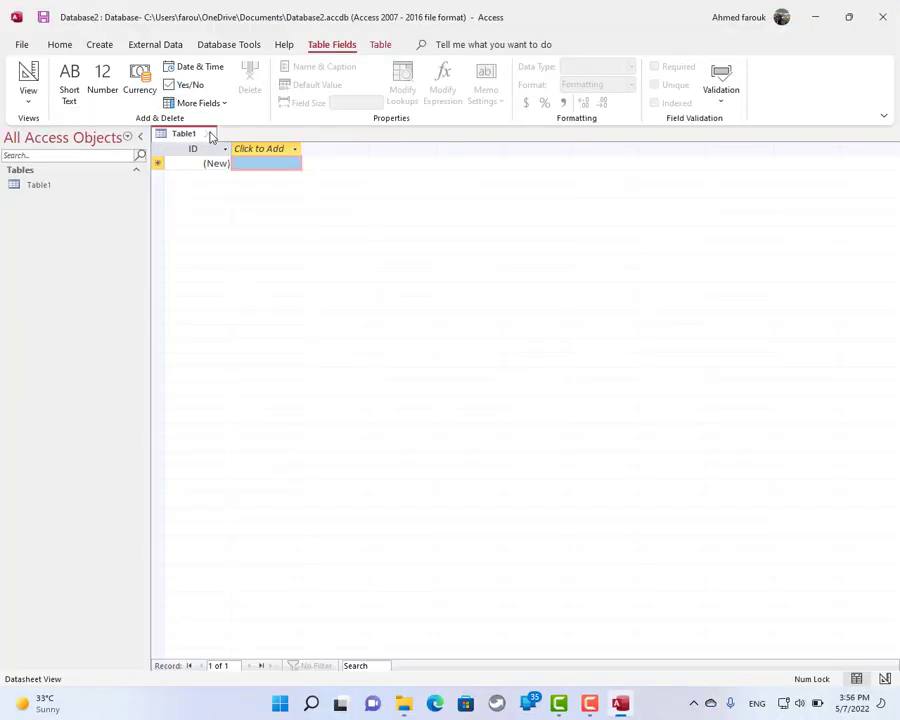
pyautogui.click(209, 134)
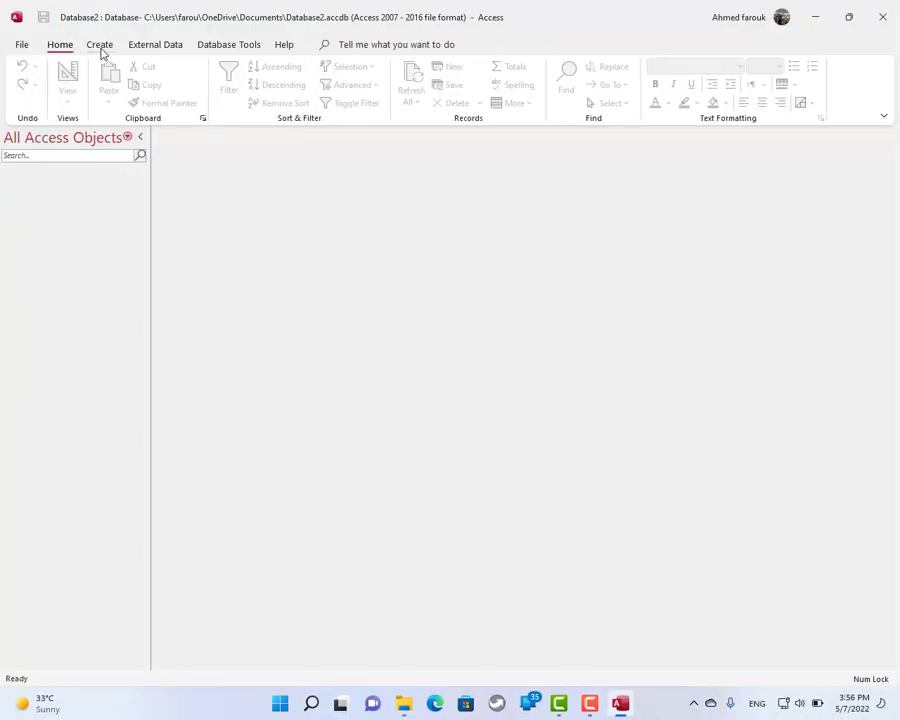
# Import Data summary.xlsx as the HR List table, using ID as its primary key
pyautogui.click(103, 50)
pyautogui.click(141, 52)
pyautogui.click(40, 100)
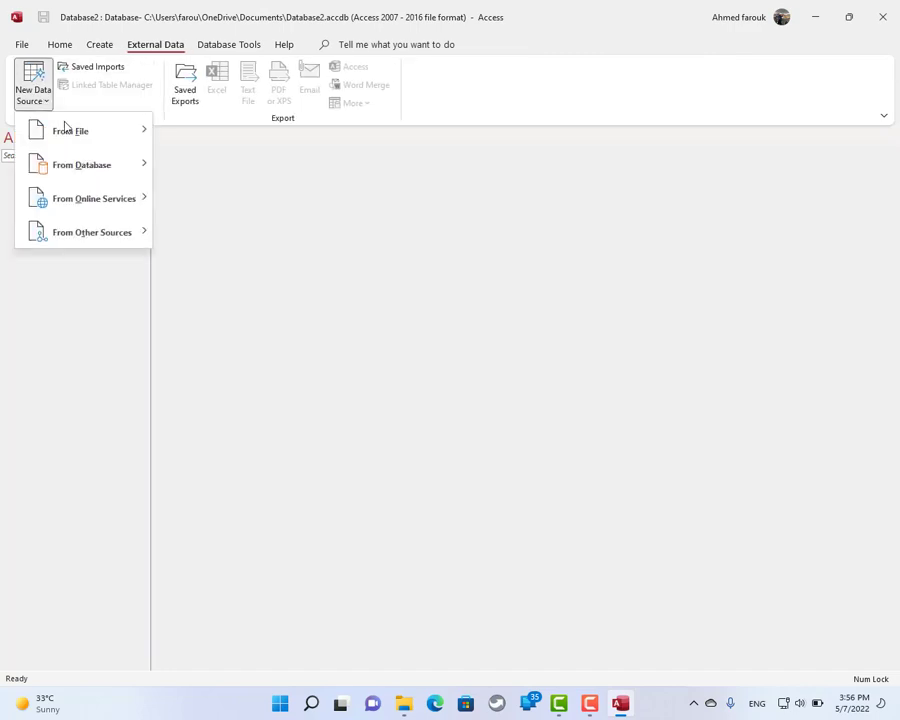
pyautogui.moveTo(66, 128)
pyautogui.click(197, 144)
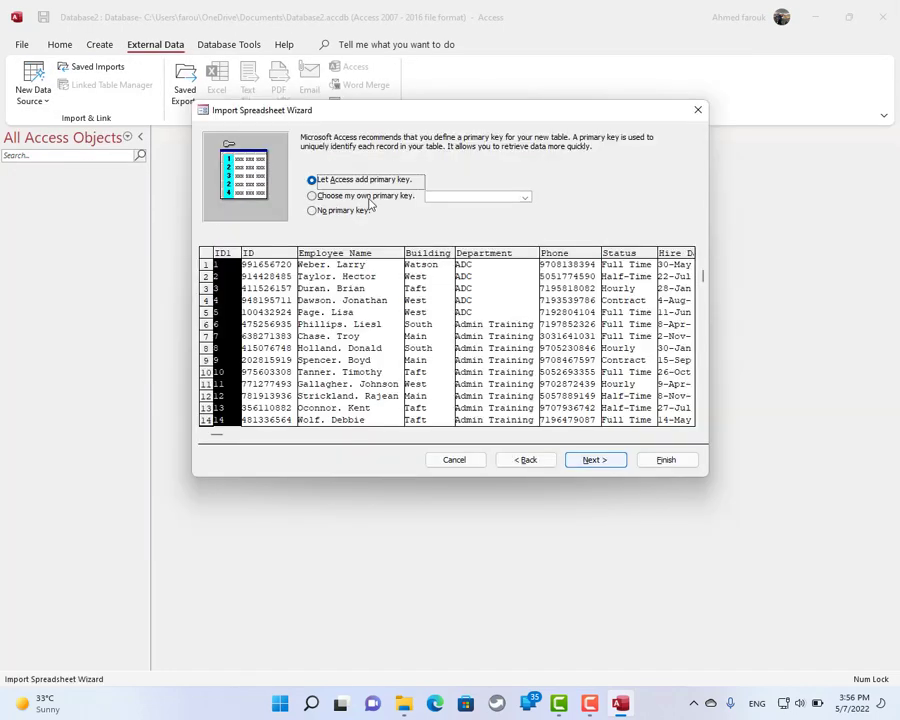
pyautogui.click(372, 196)
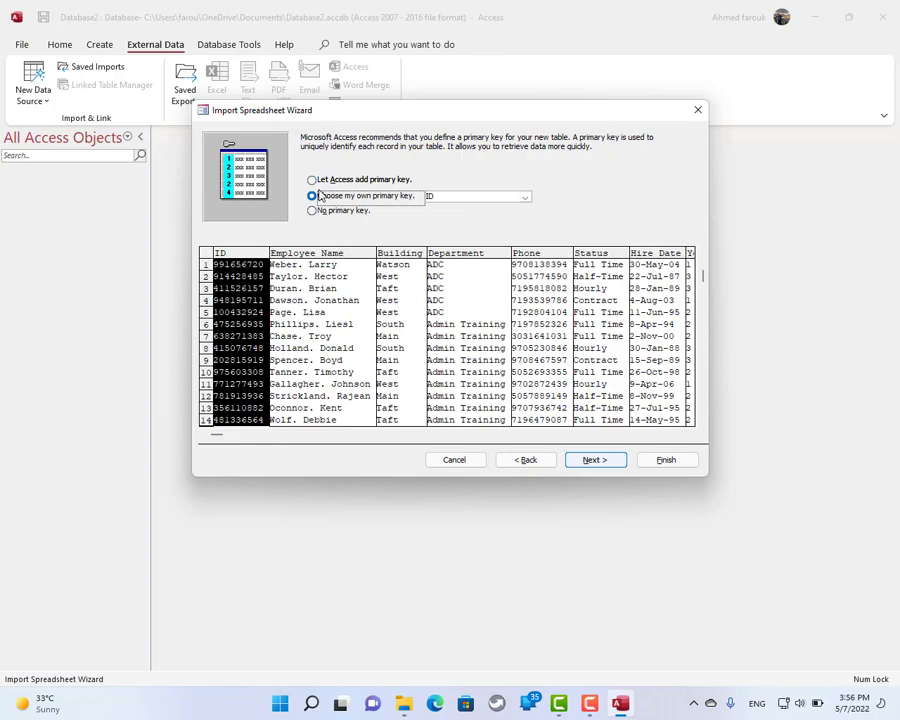
pyautogui.click(680, 460)
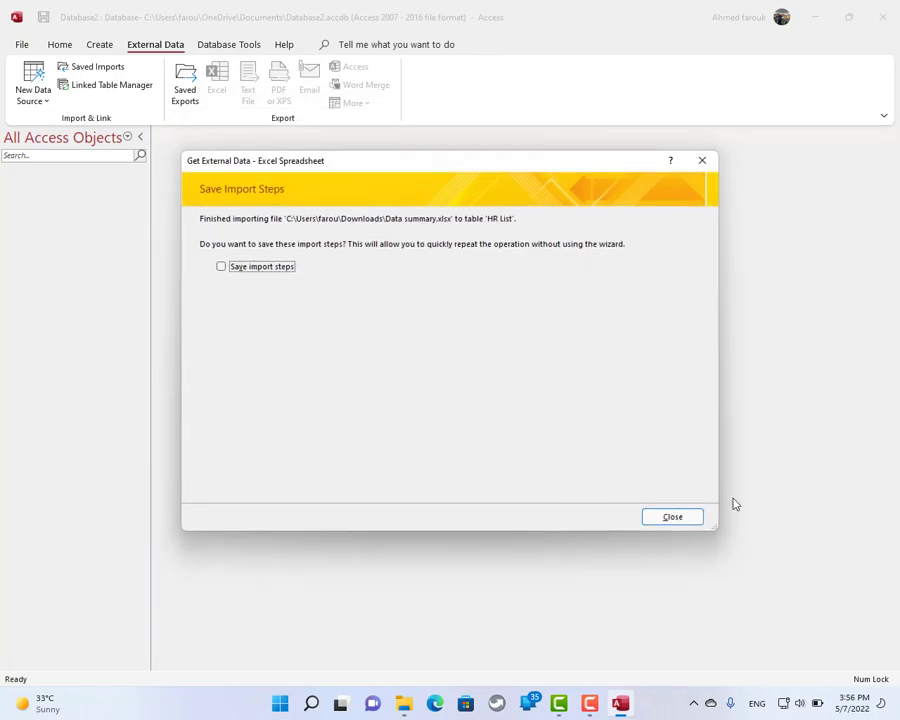
pyautogui.click(694, 520)
# Open the HR List table, check its last record, and close it
pyautogui.doubleClick(97, 191)
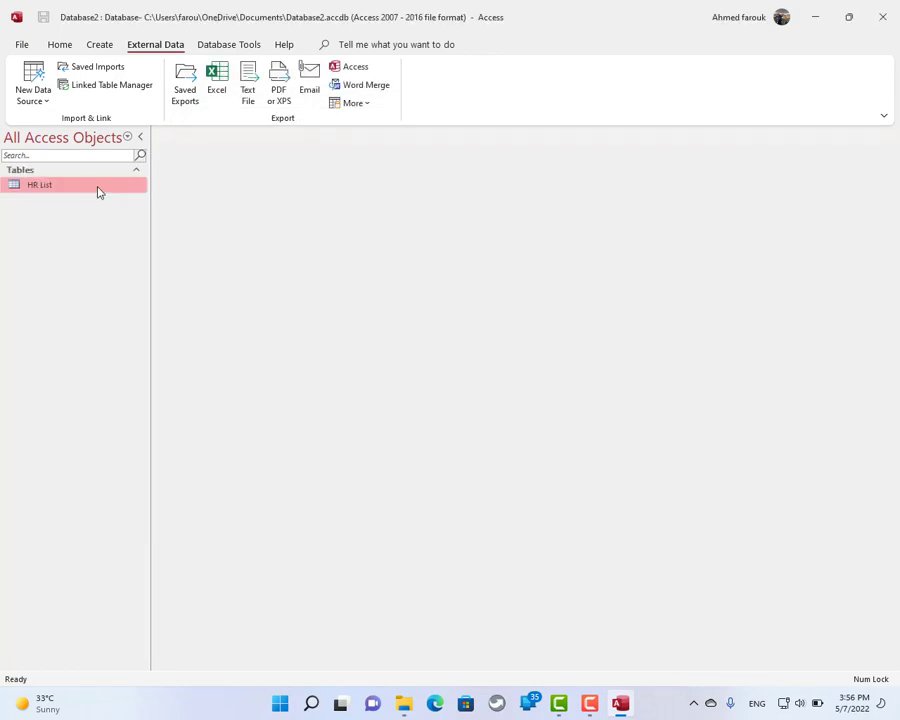
pyautogui.click(261, 666)
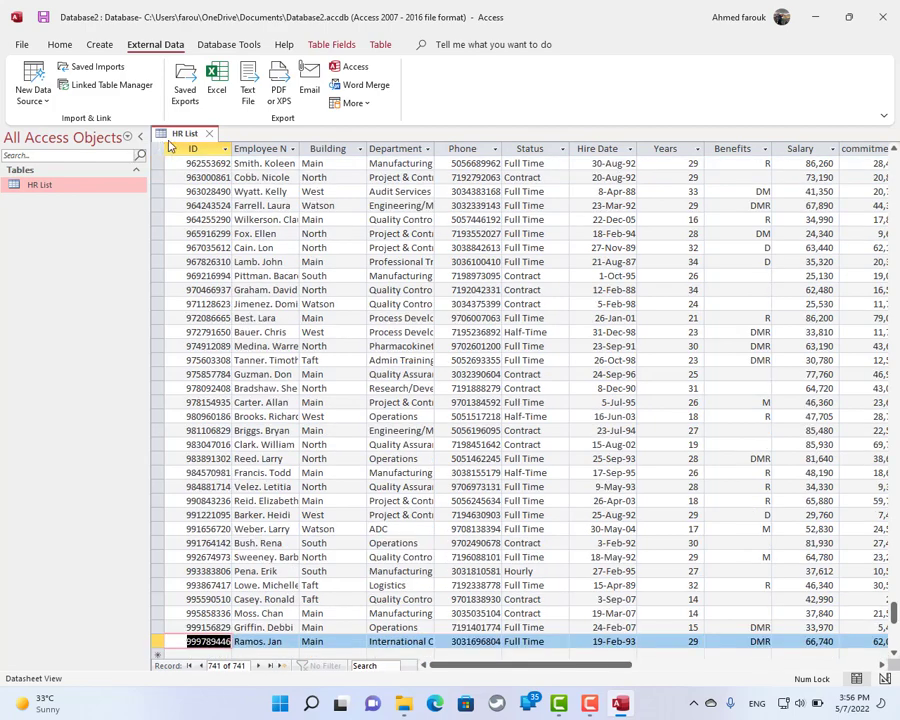
pyautogui.click(211, 137)
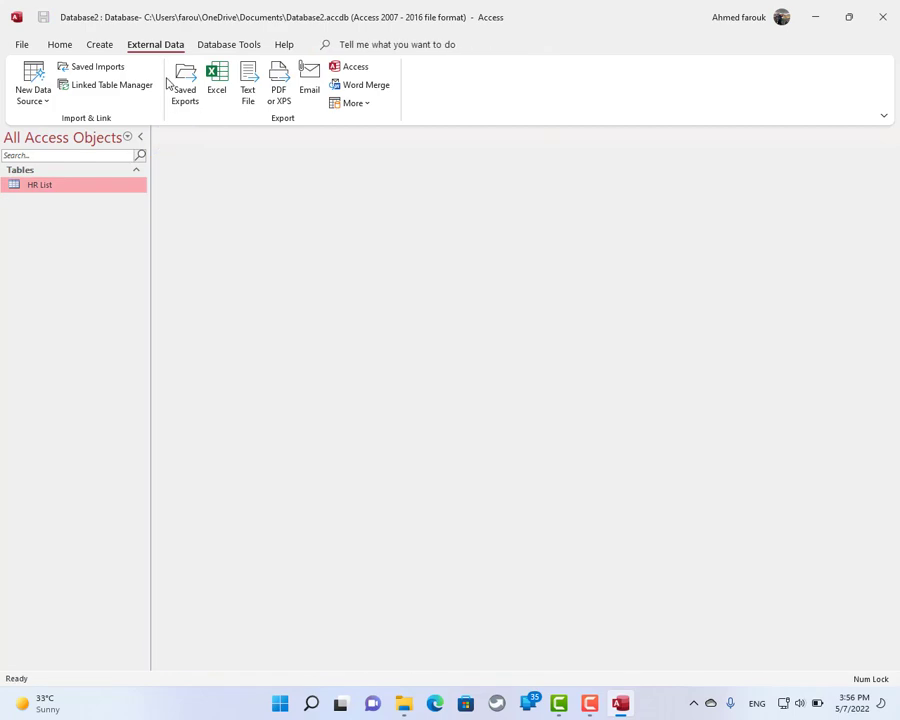
# Build the HR List report with the Report Wizard, including all table fields
pyautogui.click(104, 46)
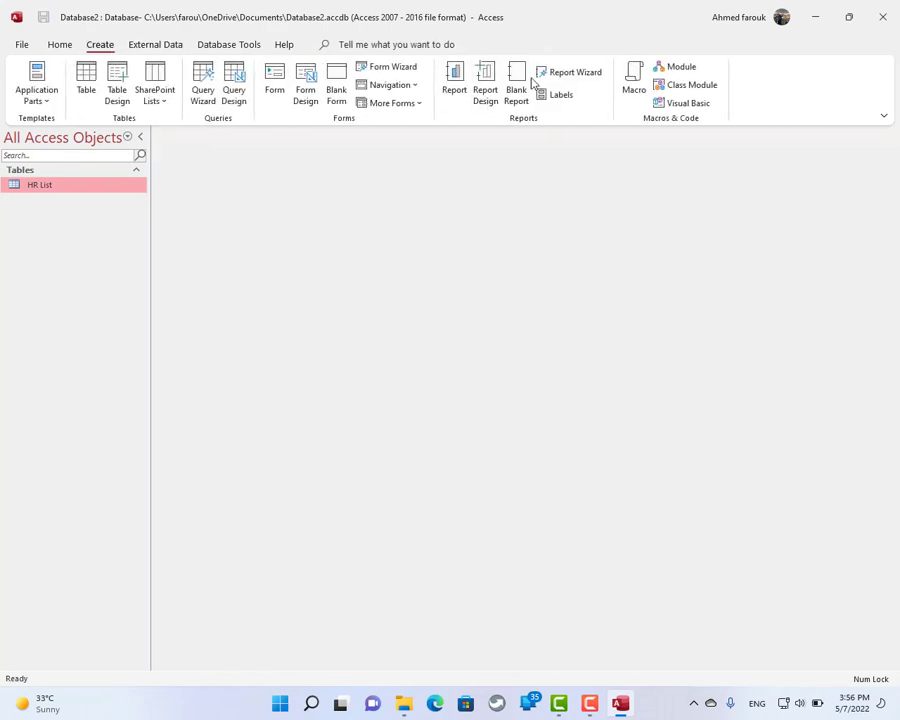
pyautogui.click(566, 73)
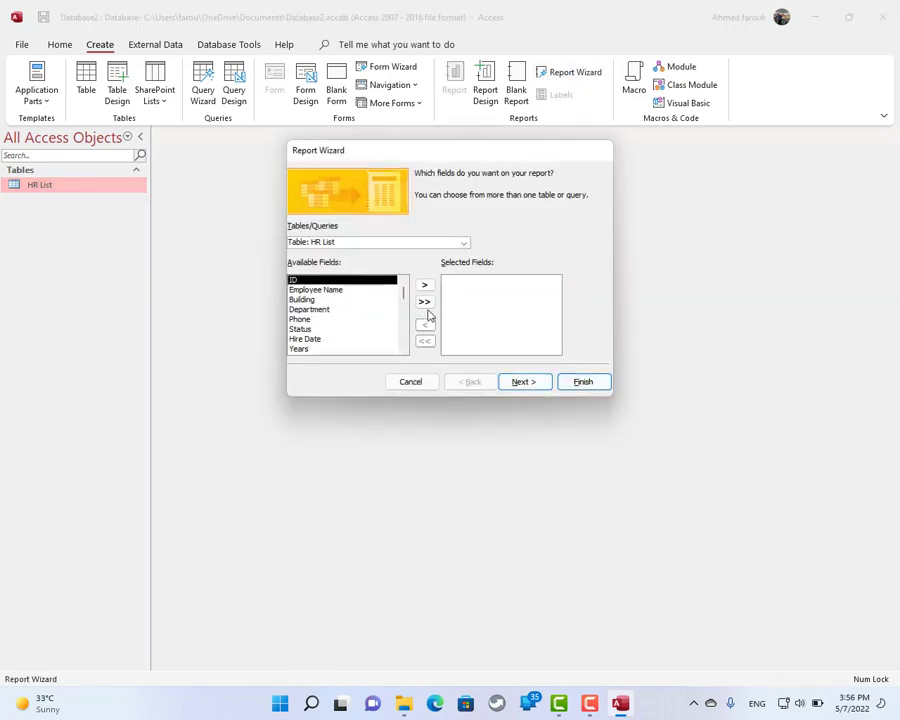
pyautogui.click(425, 303)
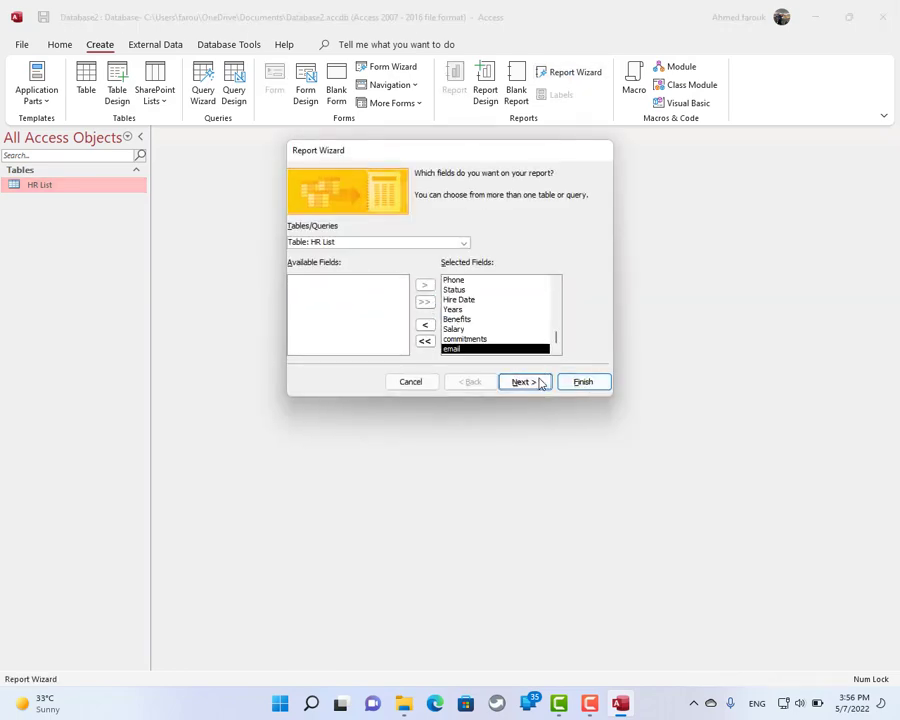
pyautogui.click(537, 382)
pyautogui.click(537, 382)
pyautogui.click(538, 384)
pyautogui.click(537, 383)
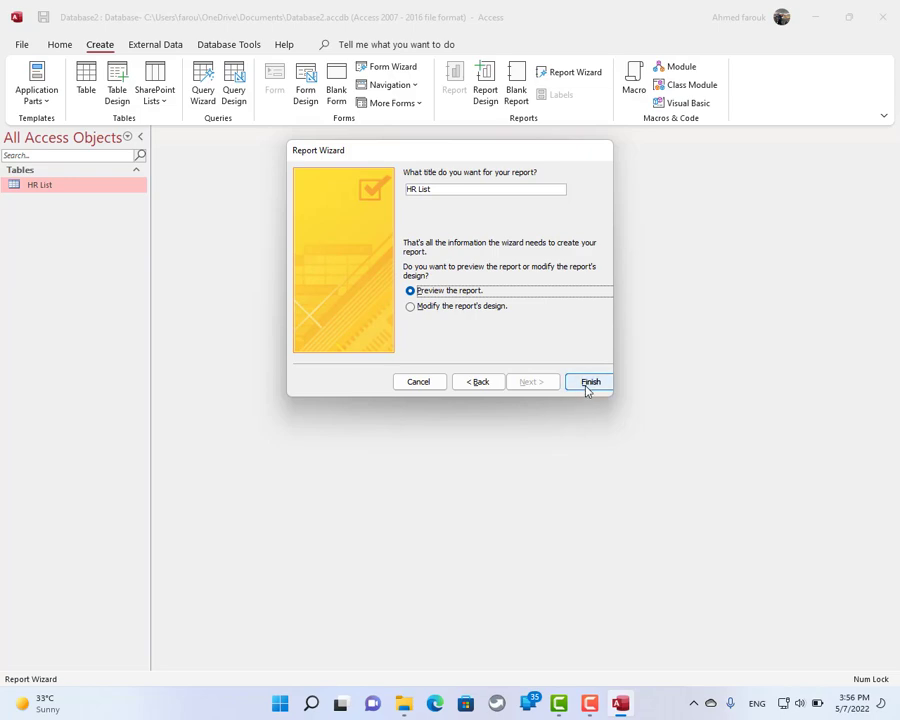
pyautogui.click(589, 383)
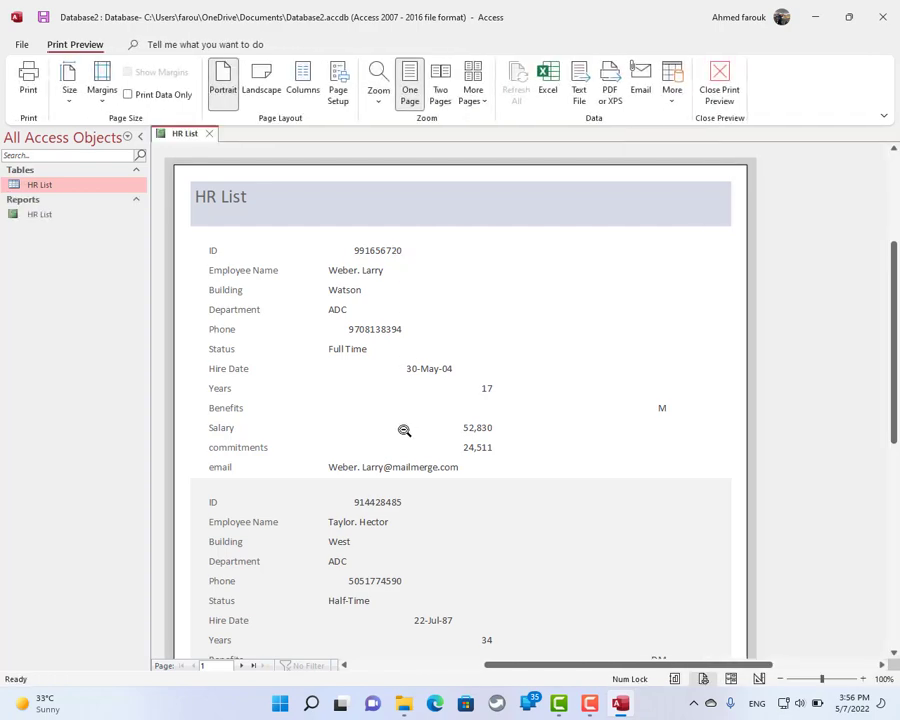
# Close the report preview and create a new blank form in Design View
pyautogui.click(210, 134)
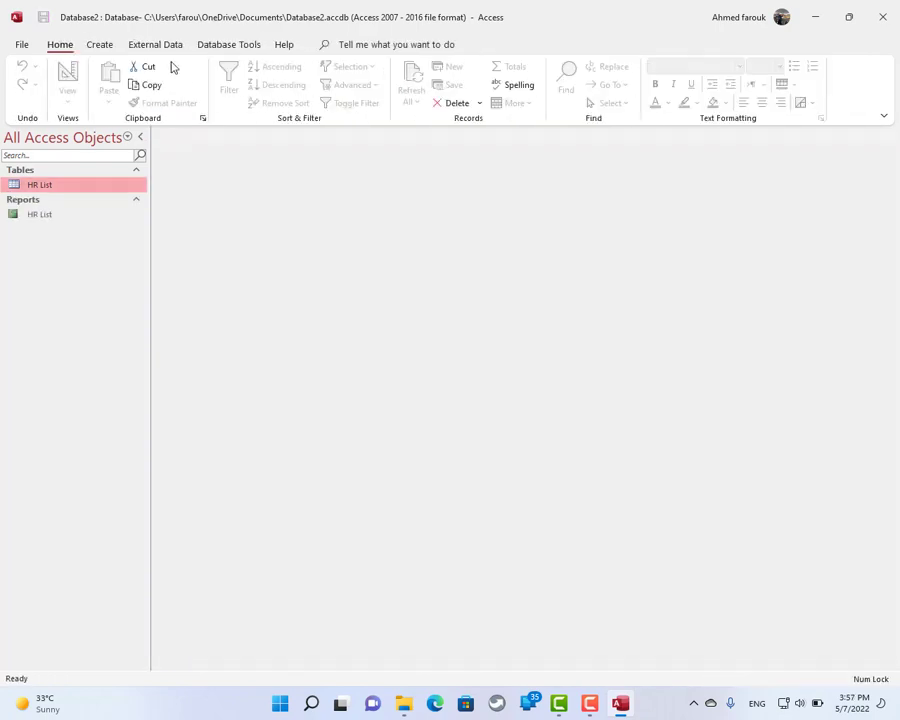
pyautogui.click(104, 46)
pyautogui.click(305, 94)
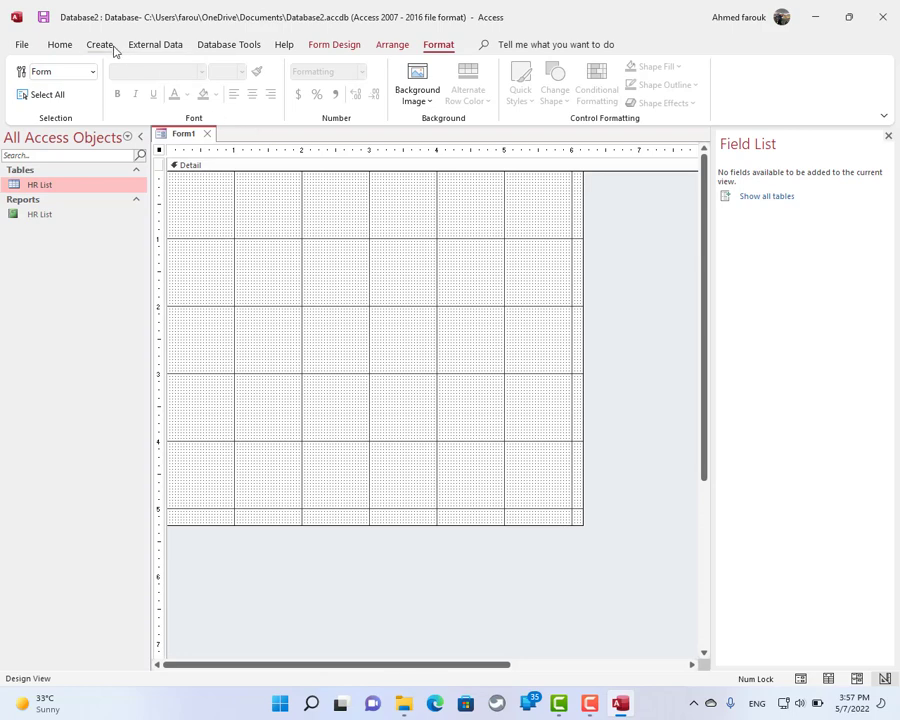
# Add a combo box listing the ID field values from the HR List table
pyautogui.click(348, 46)
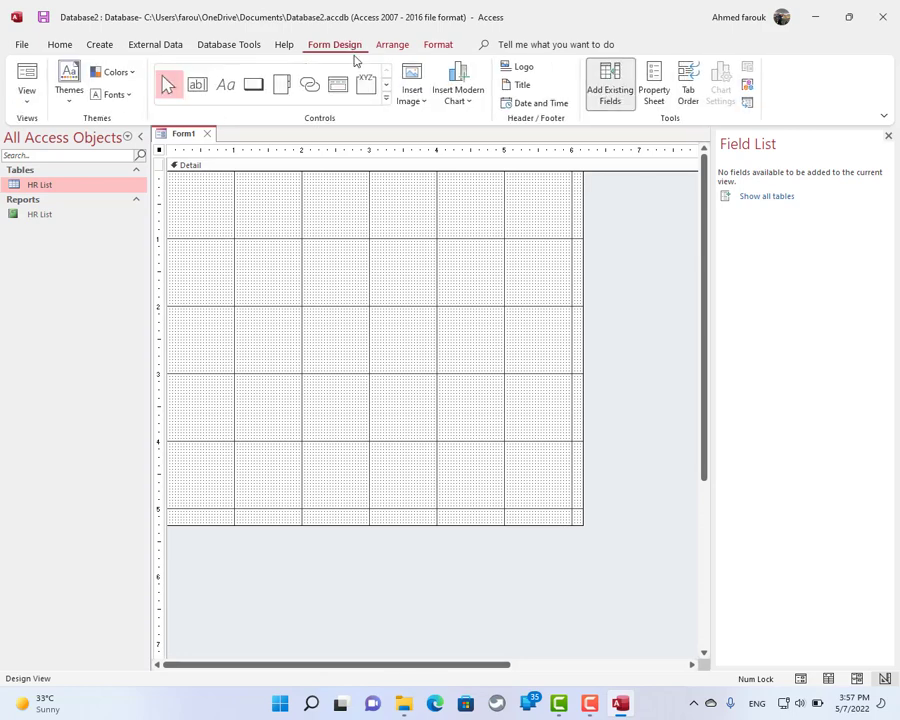
pyautogui.click(387, 101)
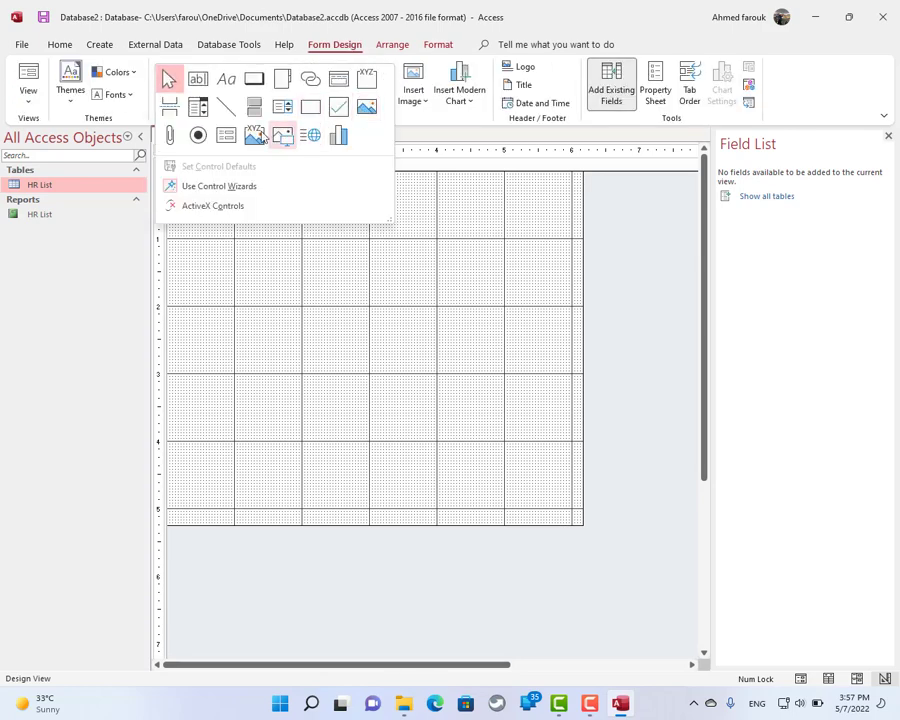
pyautogui.click(198, 106)
pyautogui.click(313, 200)
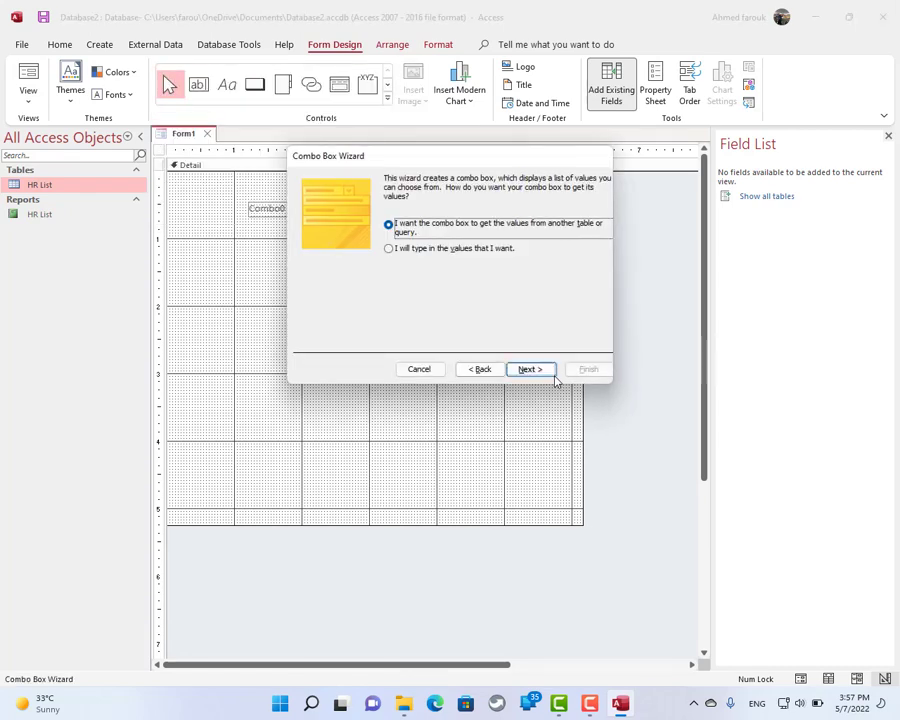
pyautogui.click(545, 371)
pyautogui.click(541, 372)
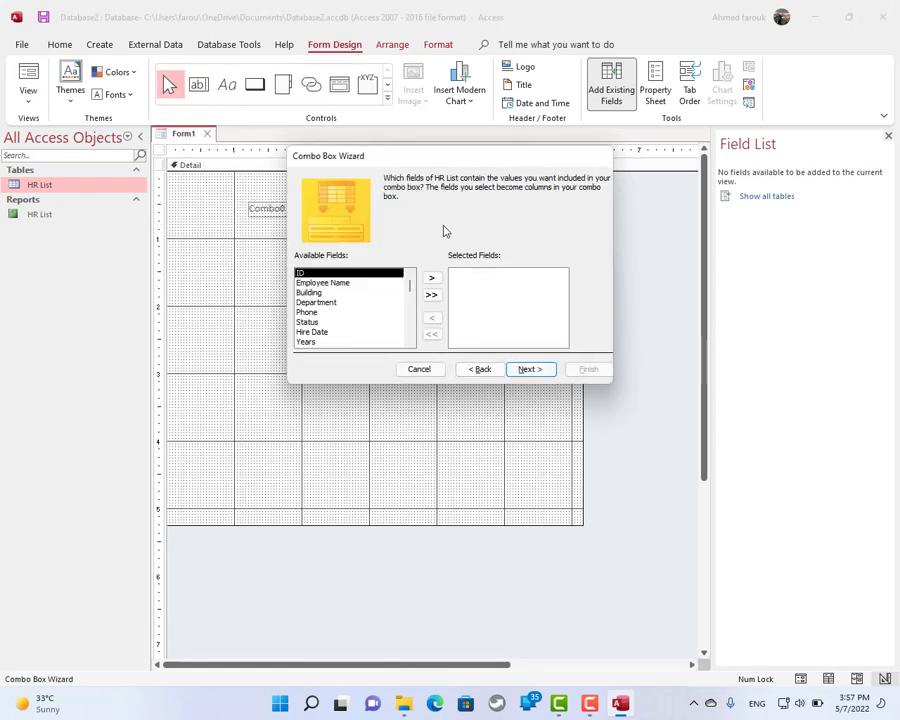
pyautogui.click(431, 278)
pyautogui.click(532, 370)
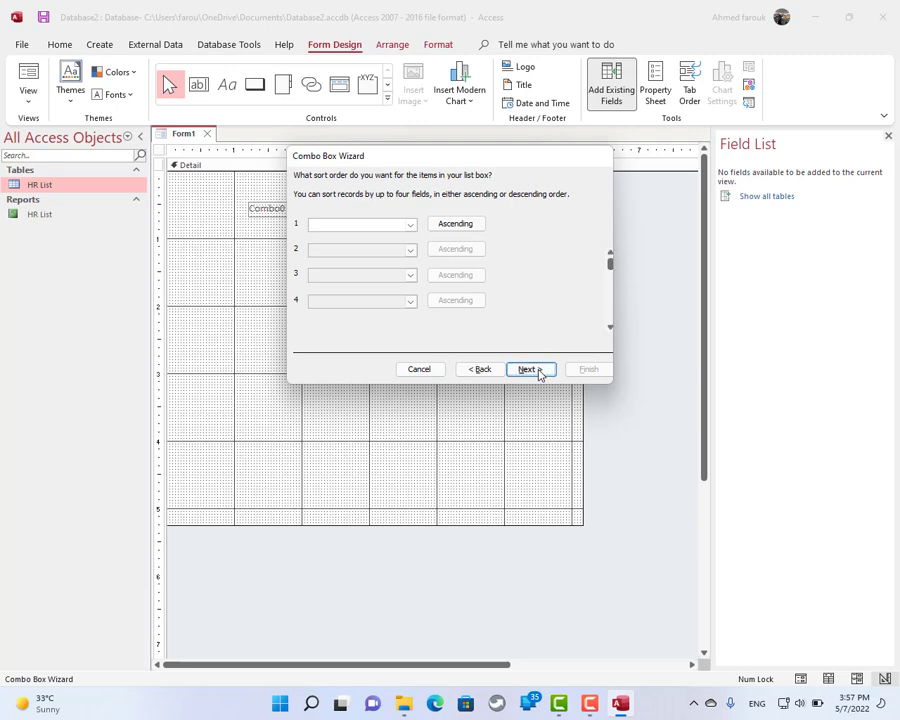
pyautogui.click(534, 370)
pyautogui.click(534, 370)
pyautogui.click(589, 370)
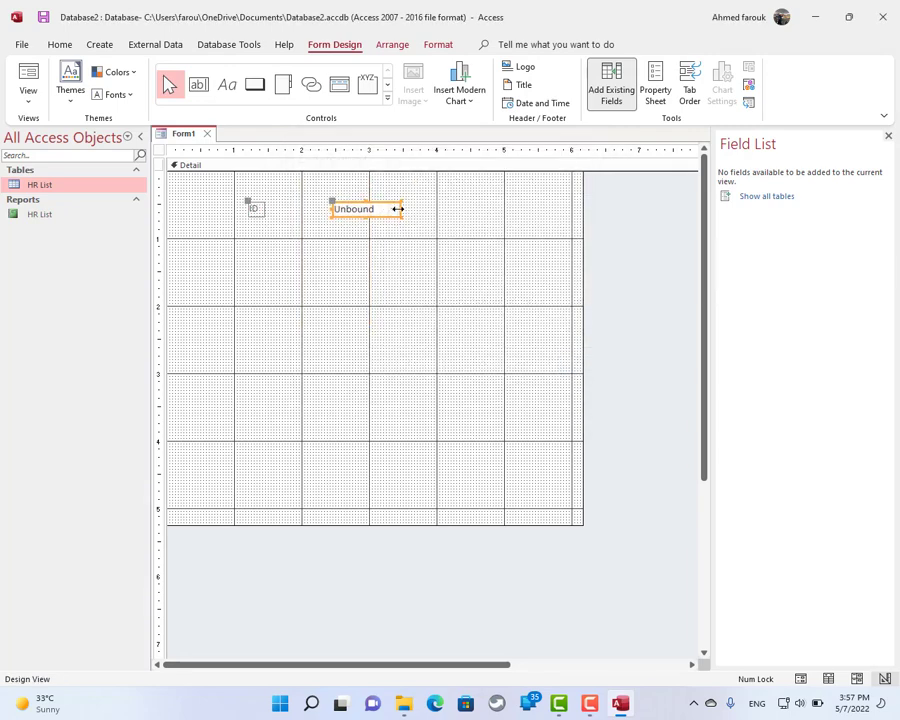
# Widen the ID combo box, preview the HR List report, then shift combo and label down-left
pyautogui.moveTo(399, 207); pyautogui.dragTo(506, 208)
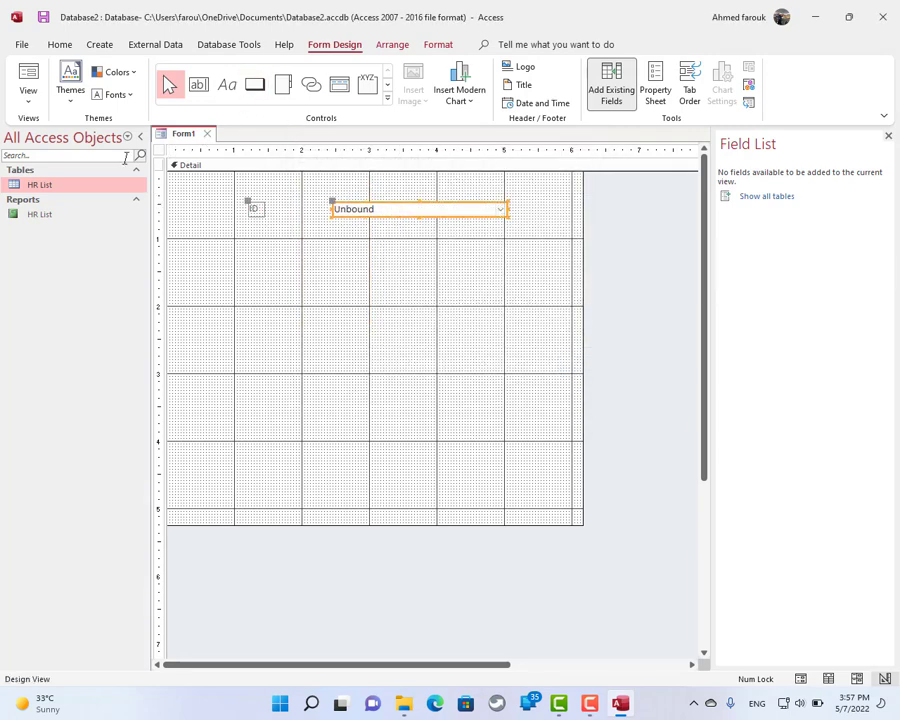
pyautogui.click(54, 216)
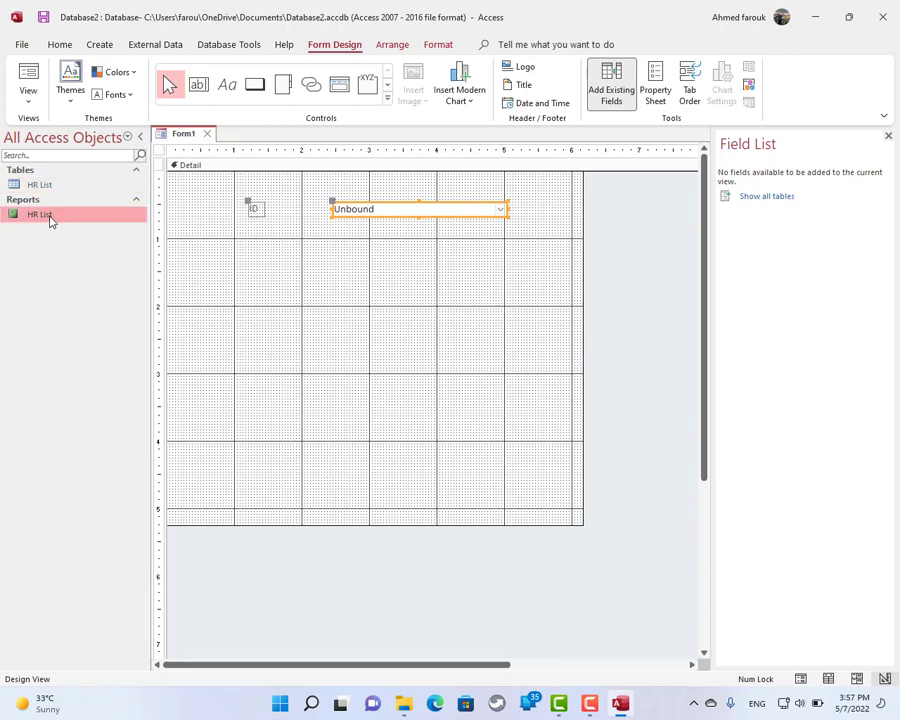
pyautogui.doubleClick(50, 218)
pyautogui.scroll(-10, 380, 528)
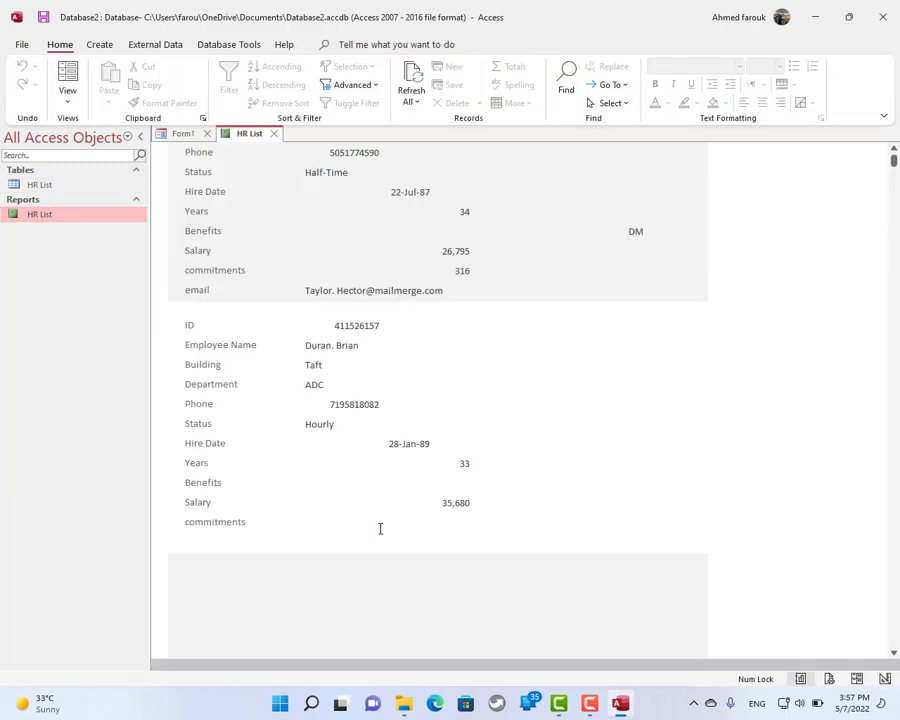
pyautogui.scroll(-10, 380, 565)
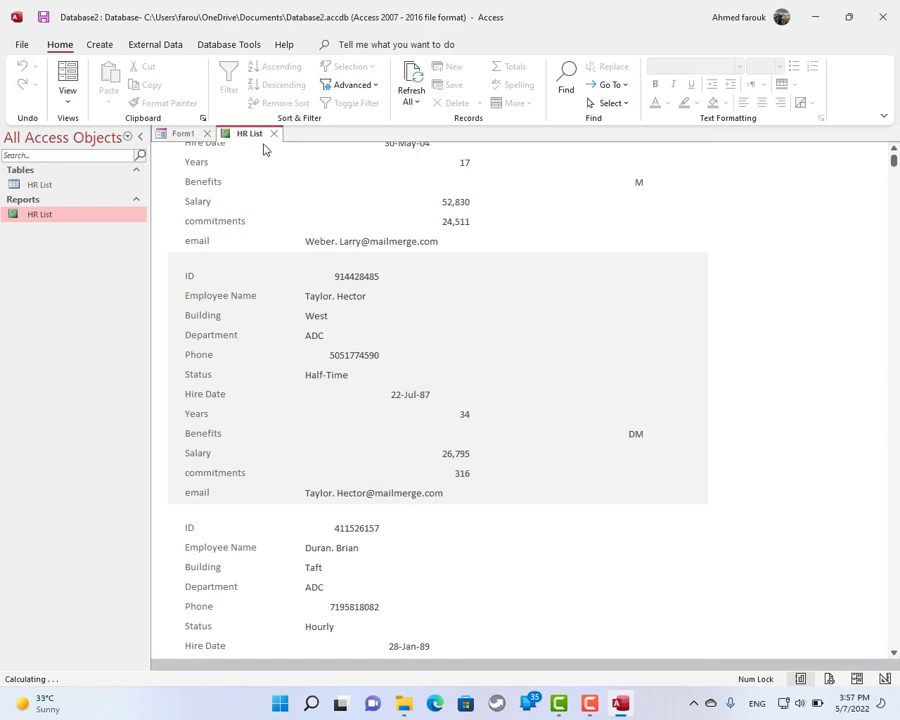
pyautogui.click(271, 134)
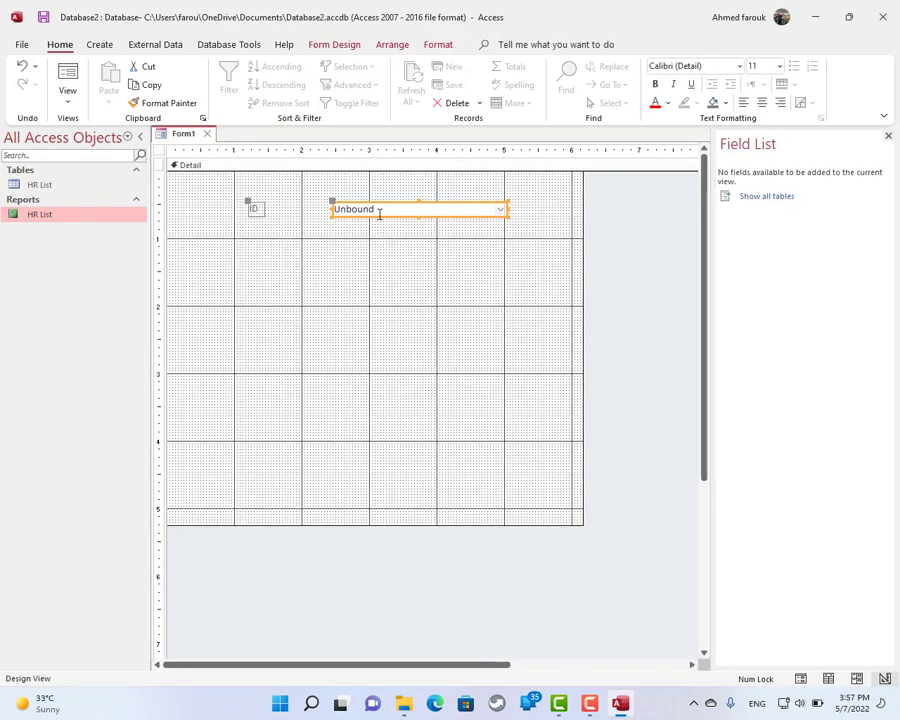
pyautogui.moveTo(379, 220); pyautogui.dragTo(353, 244)
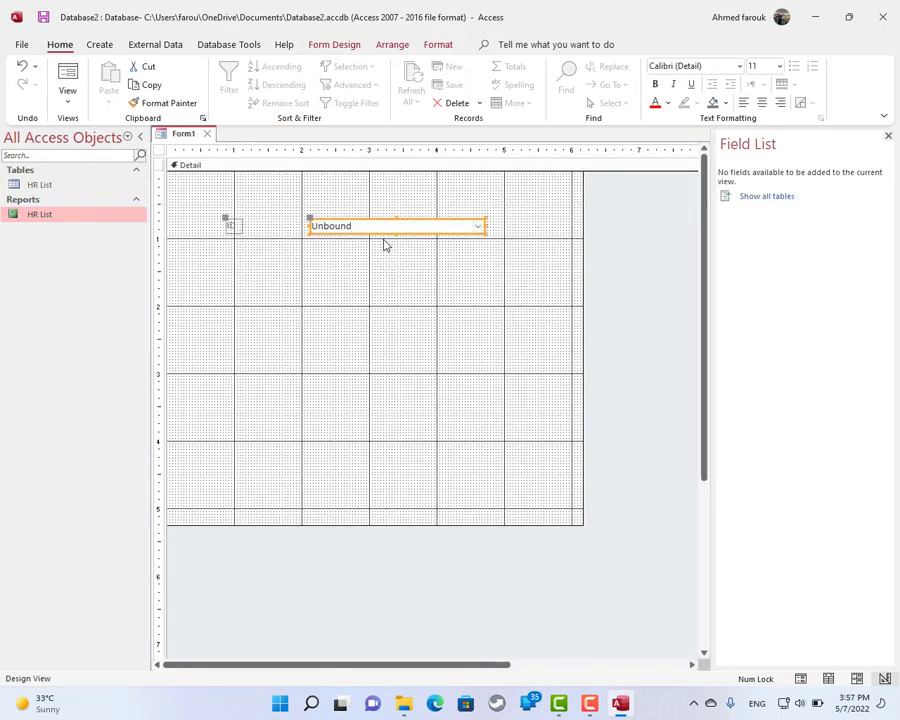
pyautogui.click(888, 136)
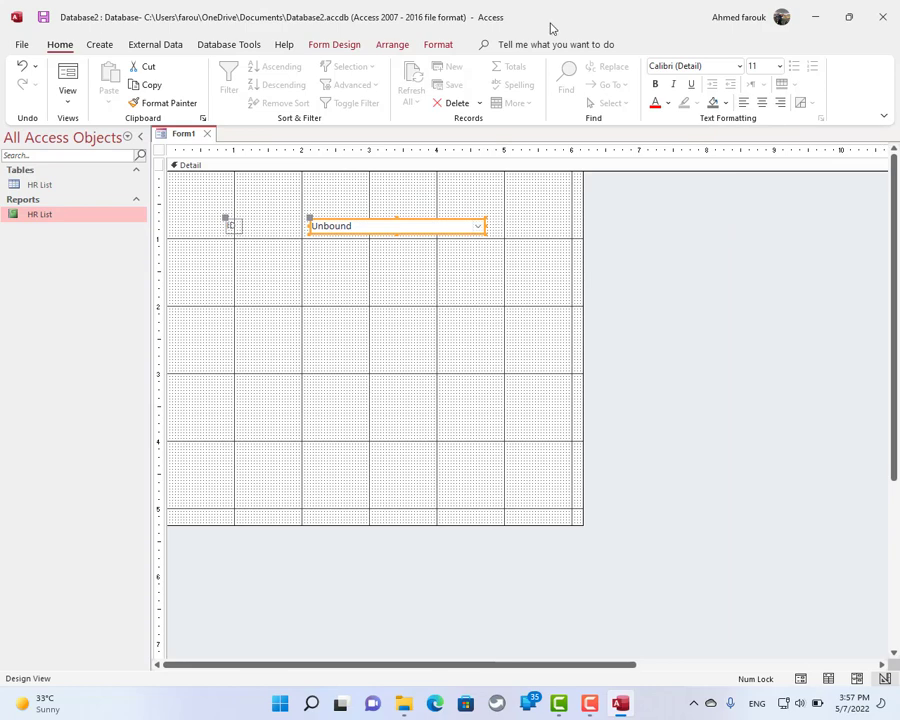
# Rename the combo box from Combo0 to idlist in the Property Sheet
pyautogui.click(330, 44)
pyautogui.click(655, 86)
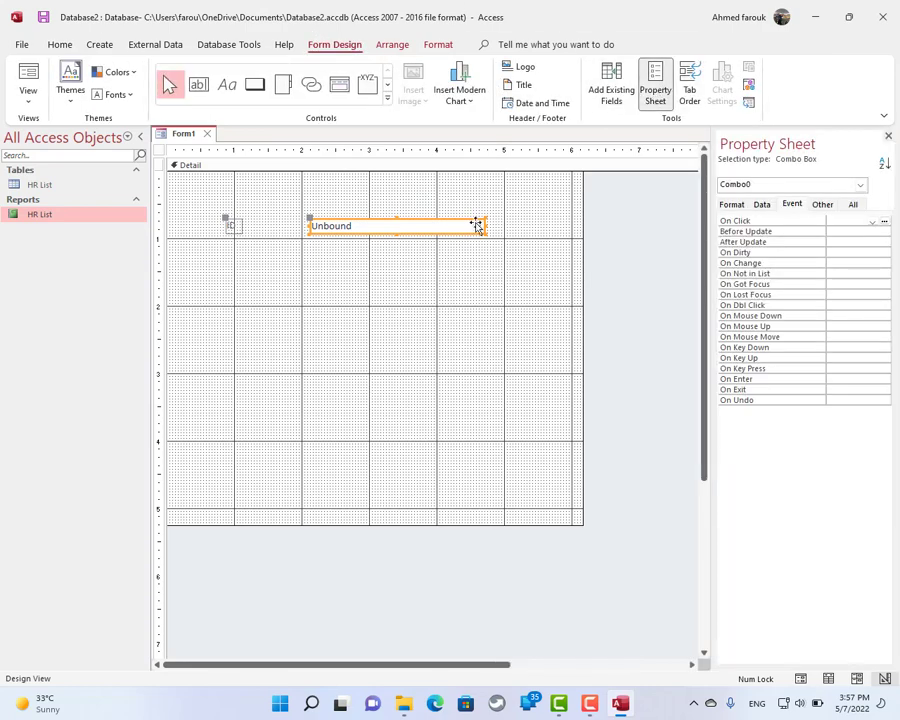
pyautogui.click(822, 205)
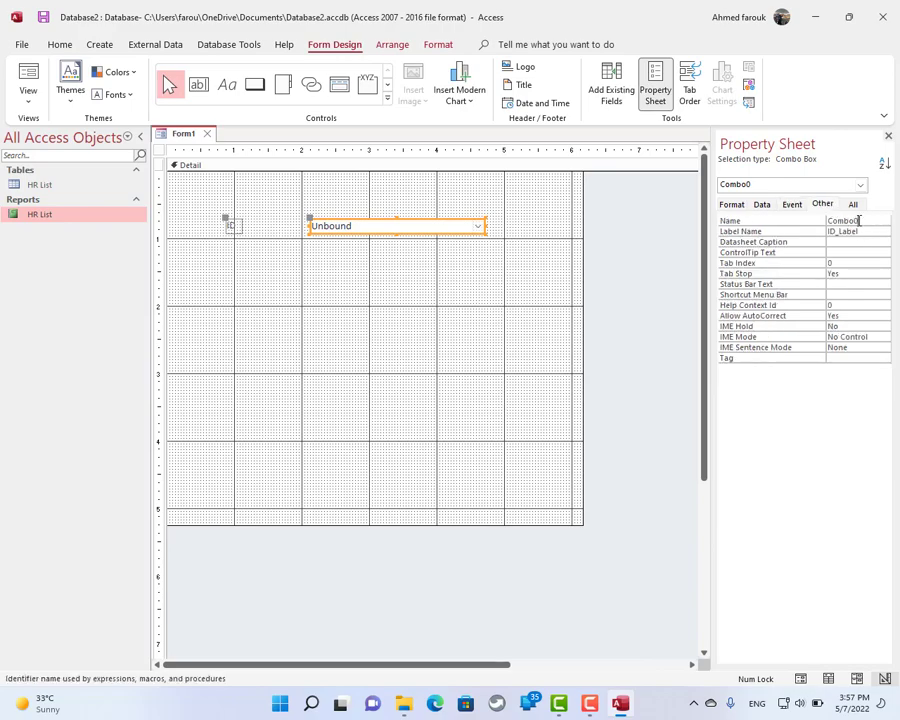
pyautogui.click(820, 222)
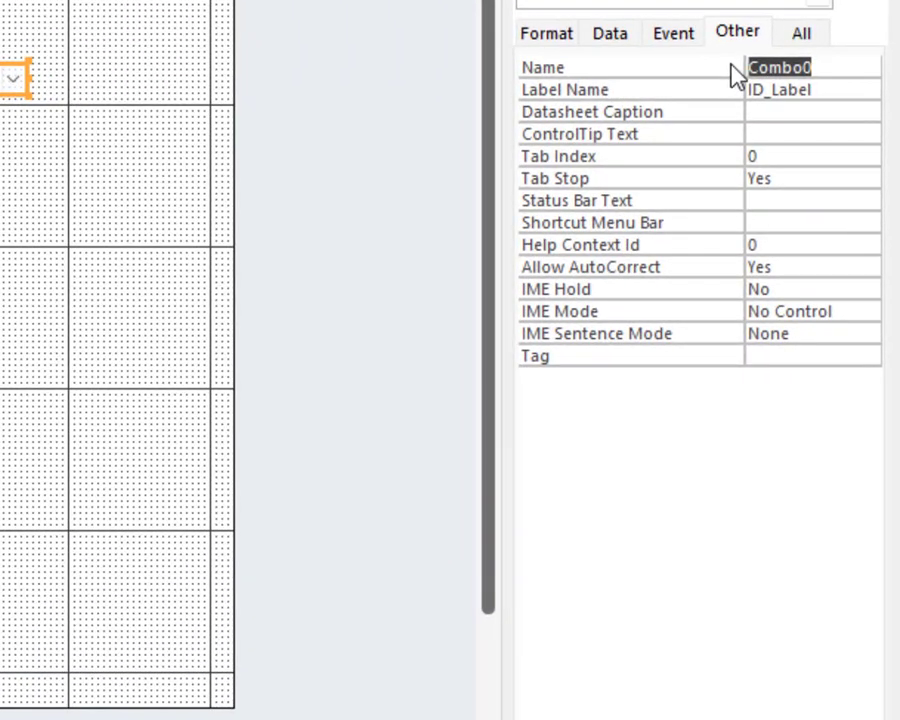
pyautogui.write('idlis')
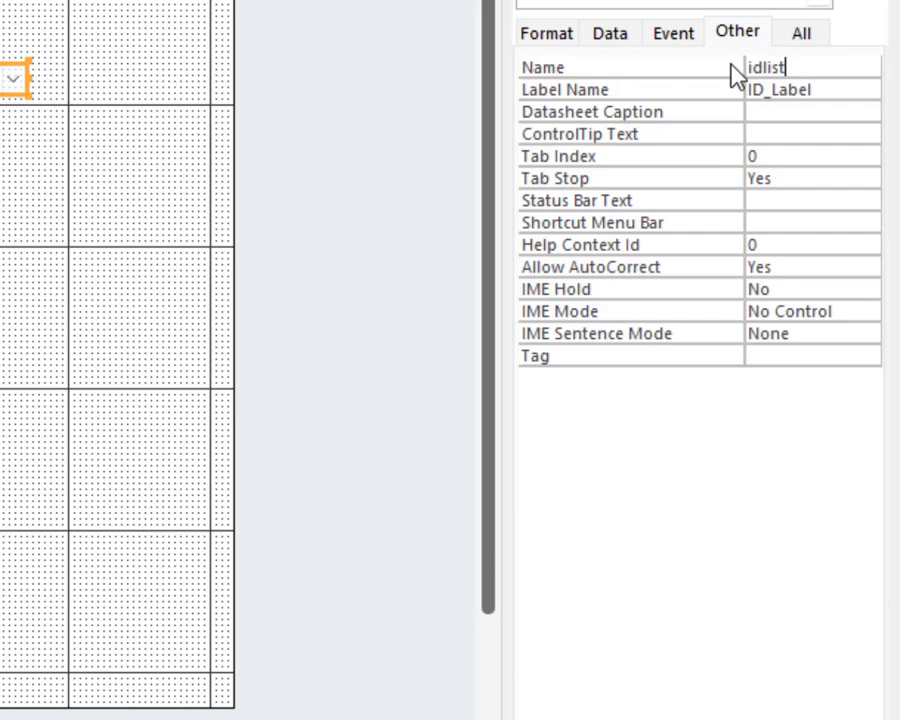
pyautogui.write('t')
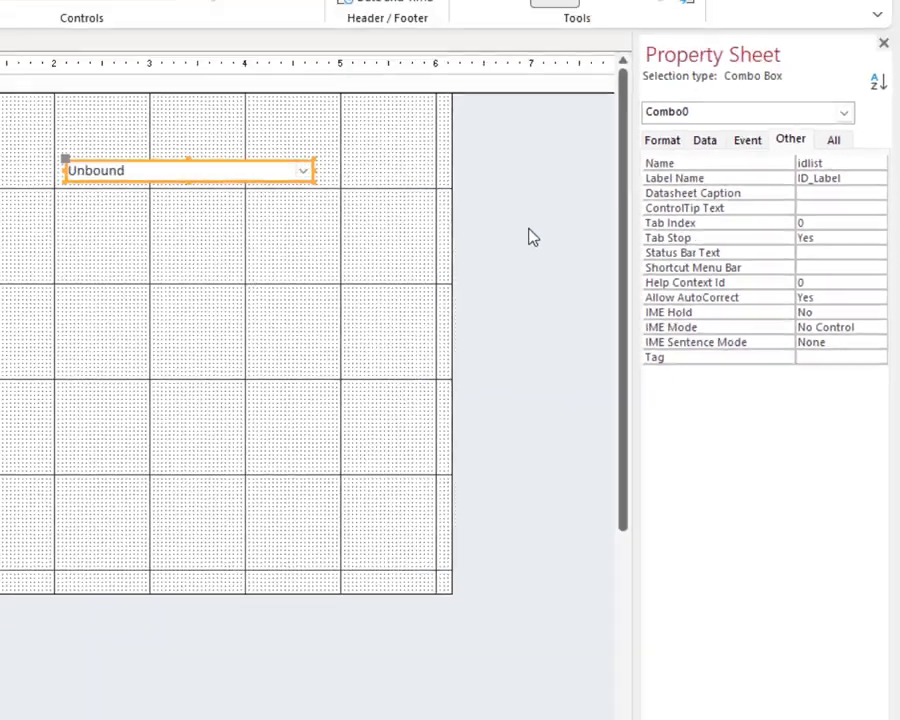
# Save the new form as 'start'
pyautogui.click(356, 175)
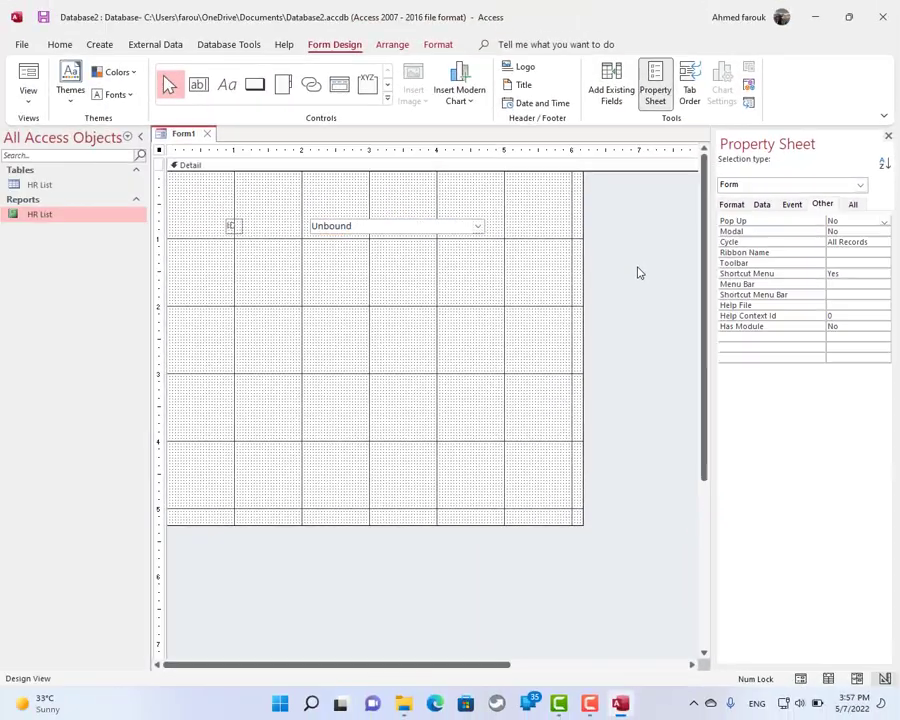
pyautogui.click(43, 17)
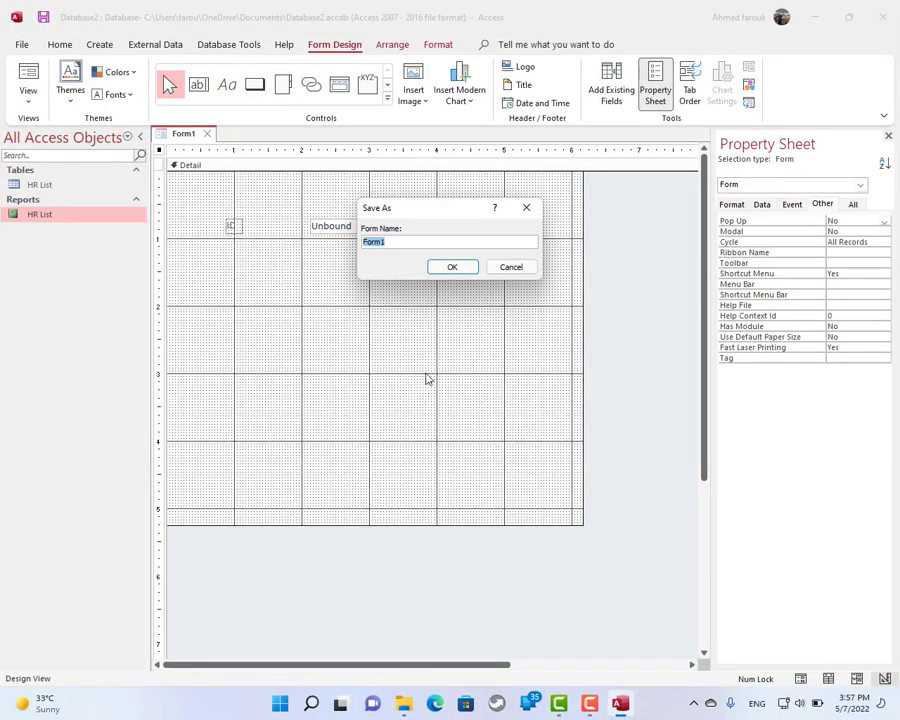
pyautogui.click(451, 267)
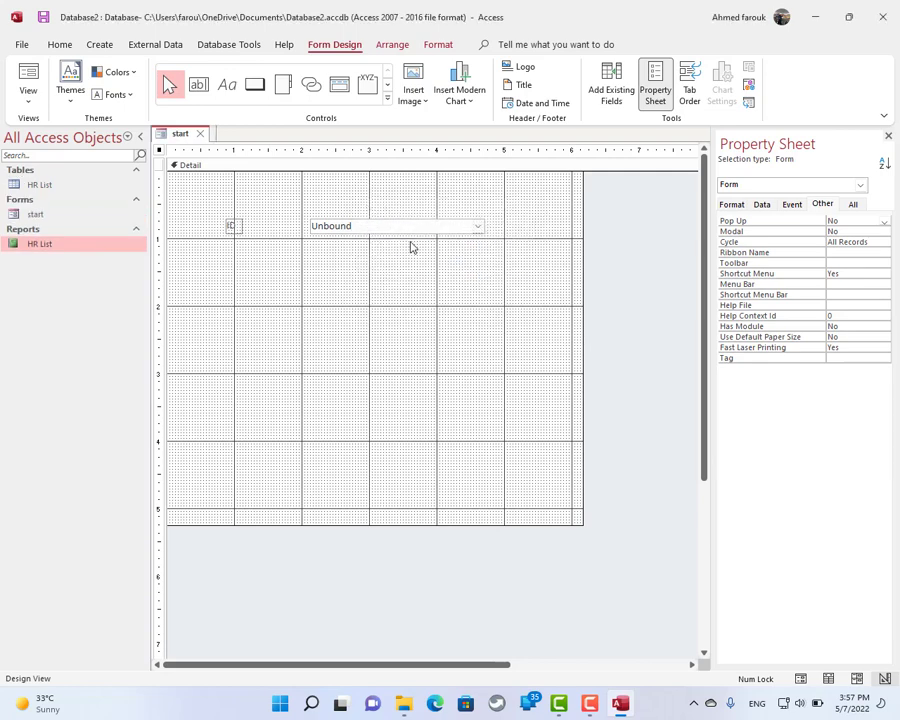
pyautogui.click(413, 228)
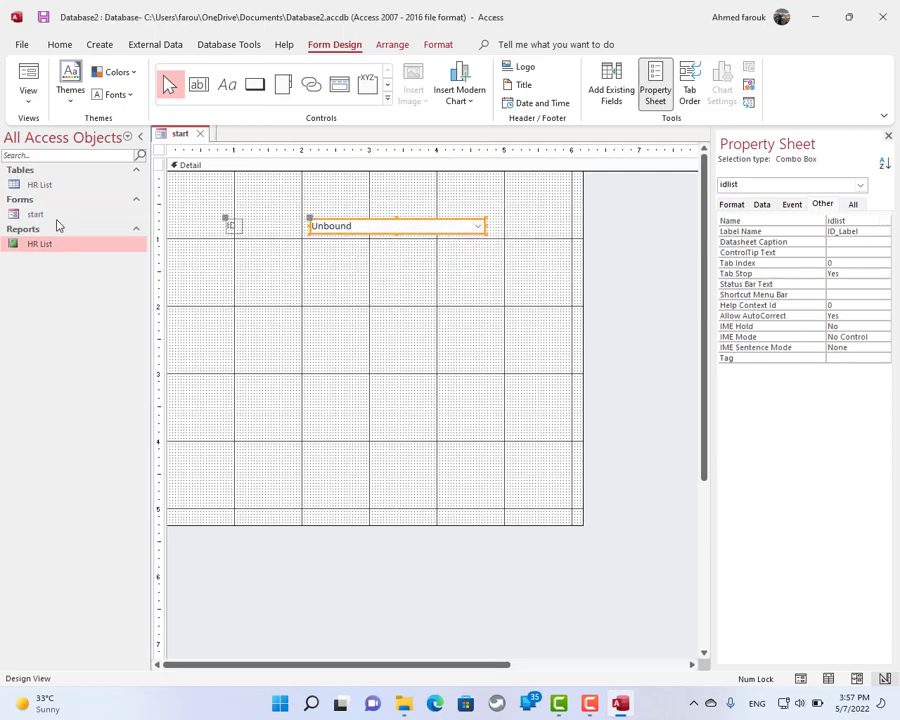
pyautogui.rightClick(45, 253)
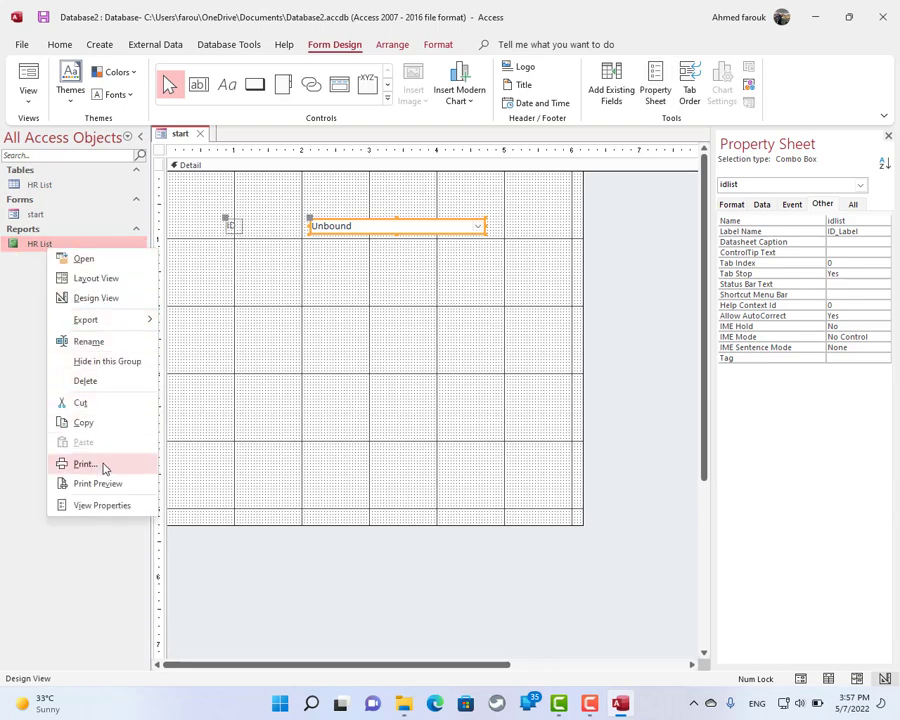
# In the HR List report's Design View, type the Filter id = forms!start!idlist
pyautogui.click(96, 298)
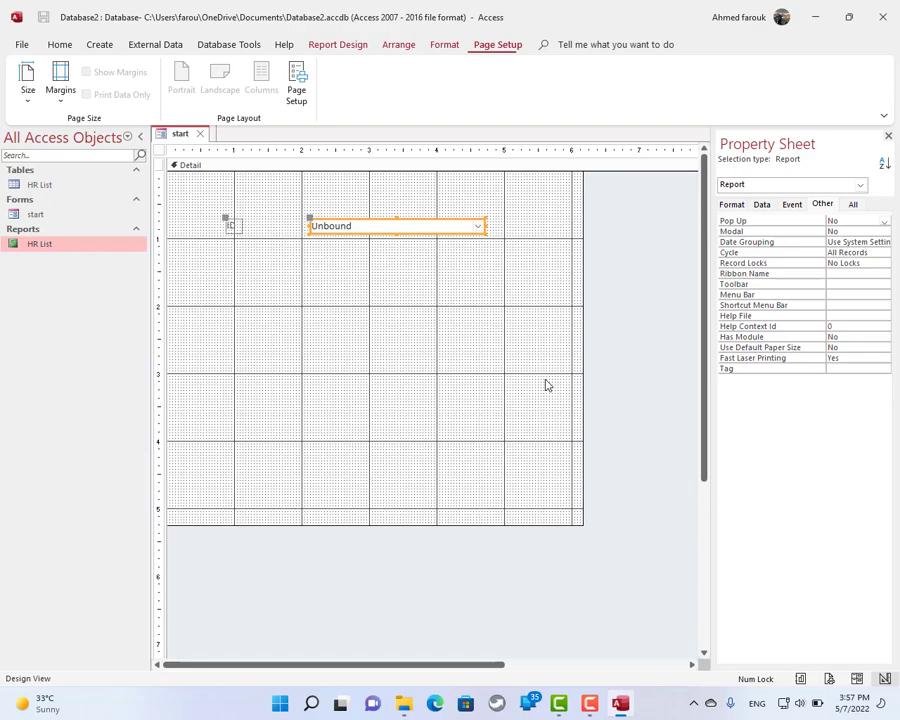
pyautogui.click(762, 205)
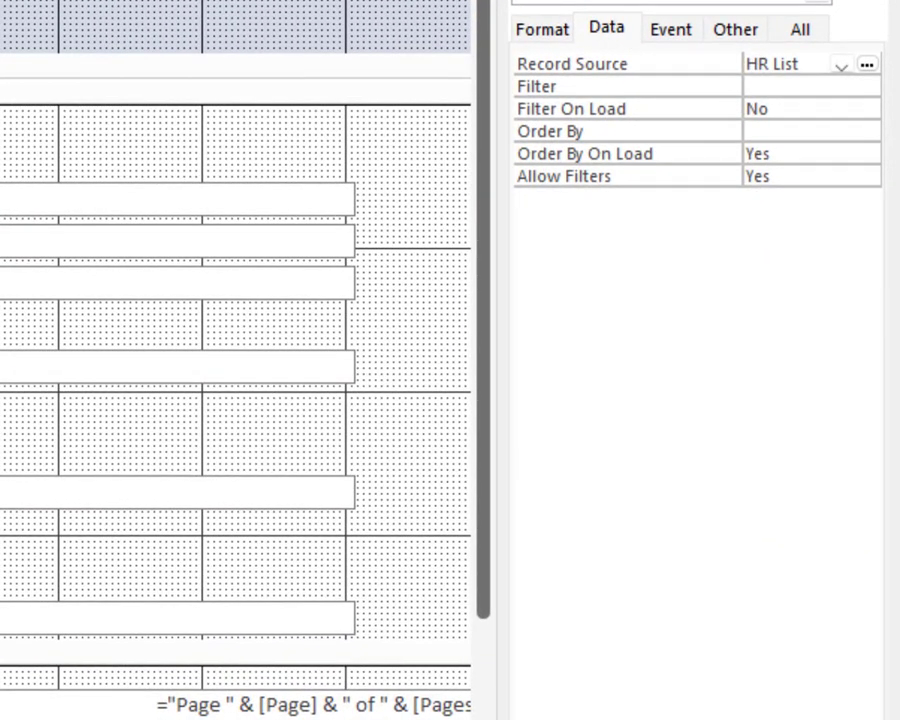
pyautogui.click(789, 85)
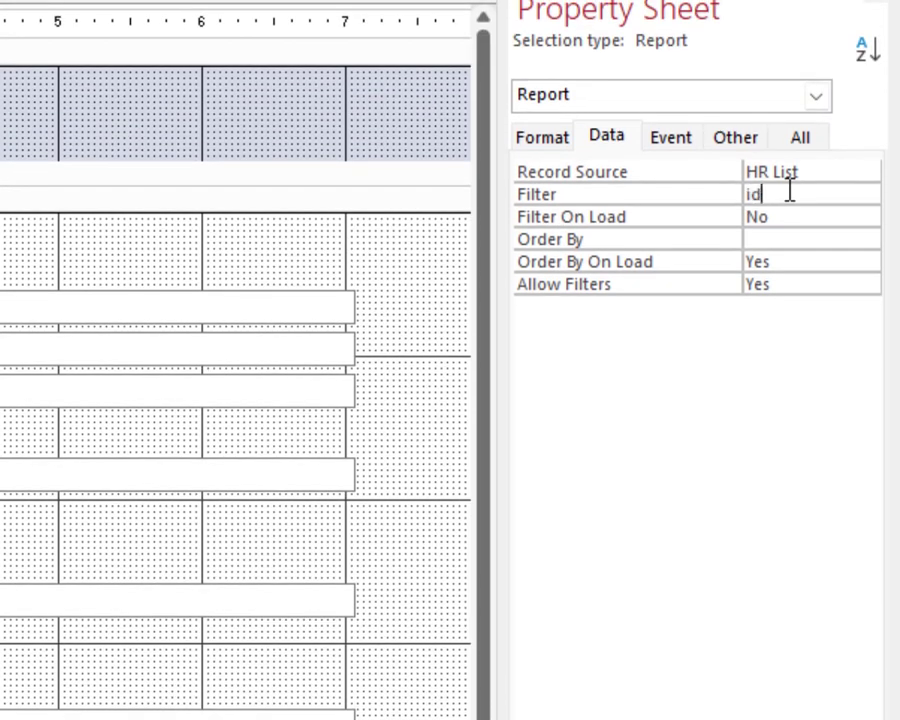
pyautogui.write('id = forms!start!i')
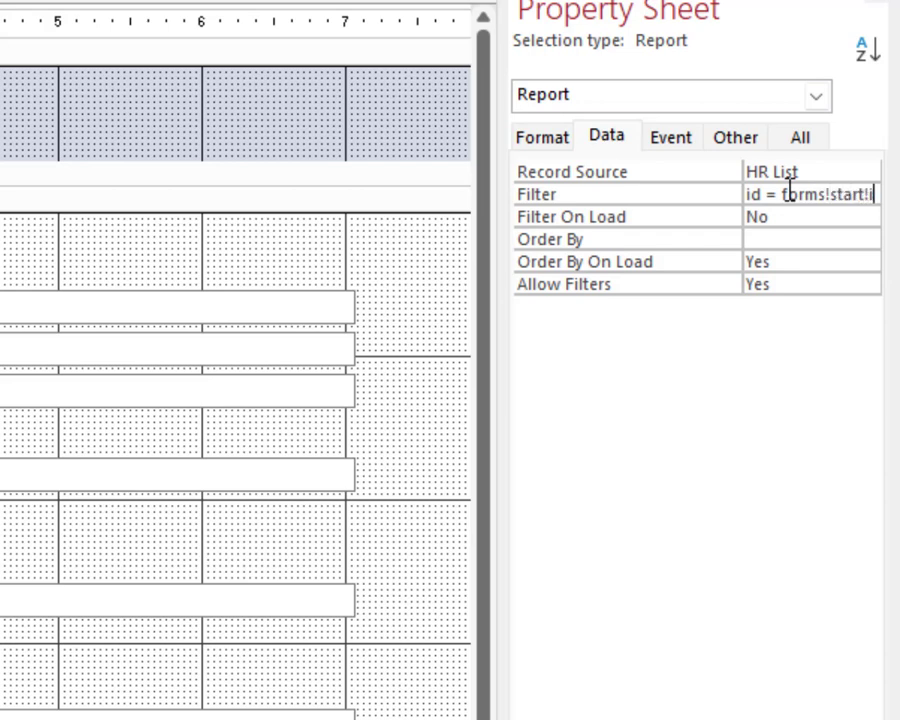
pyautogui.write('dl')
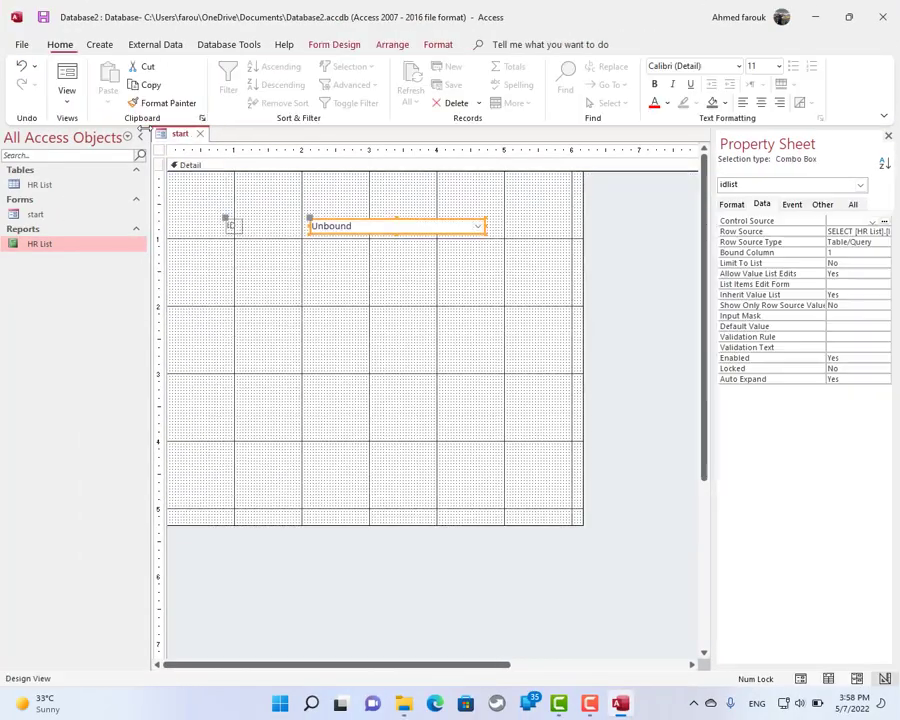
pyautogui.click(67, 74)
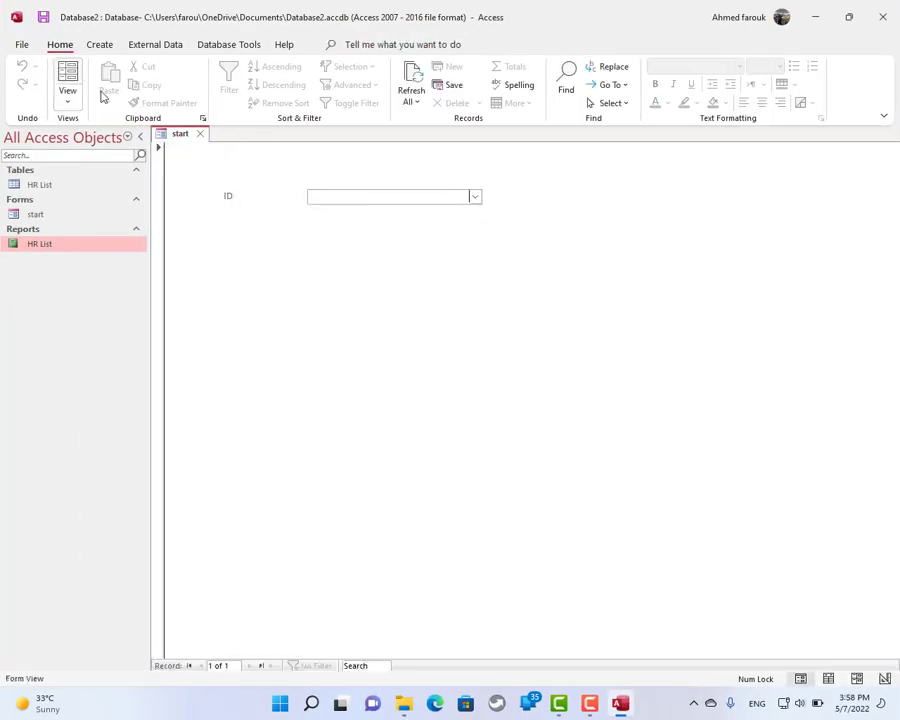
pyautogui.click(475, 198)
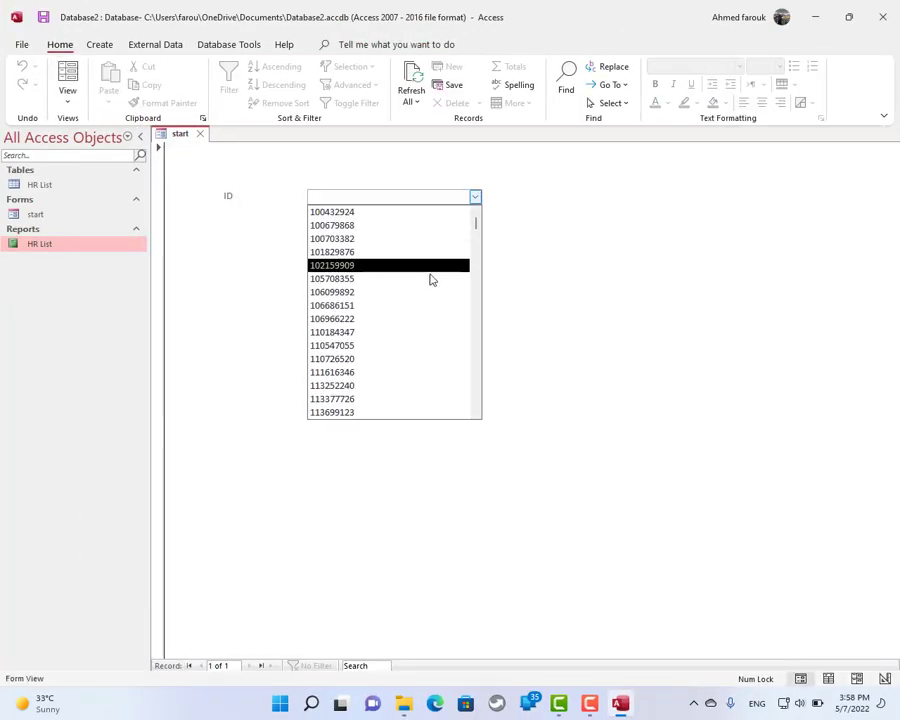
pyautogui.click(331, 362)
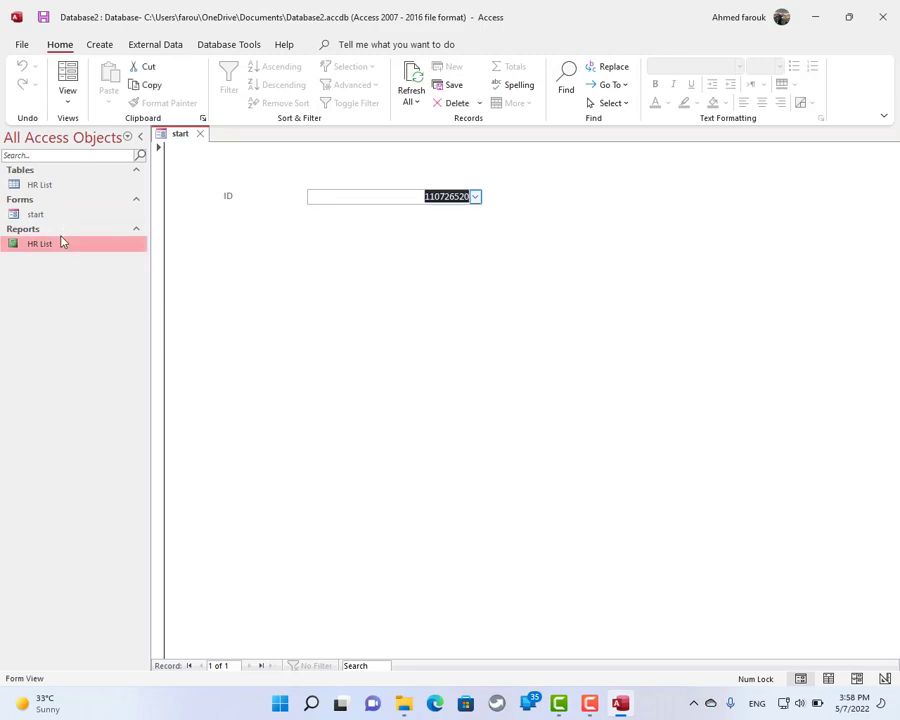
pyautogui.doubleClick(60, 242)
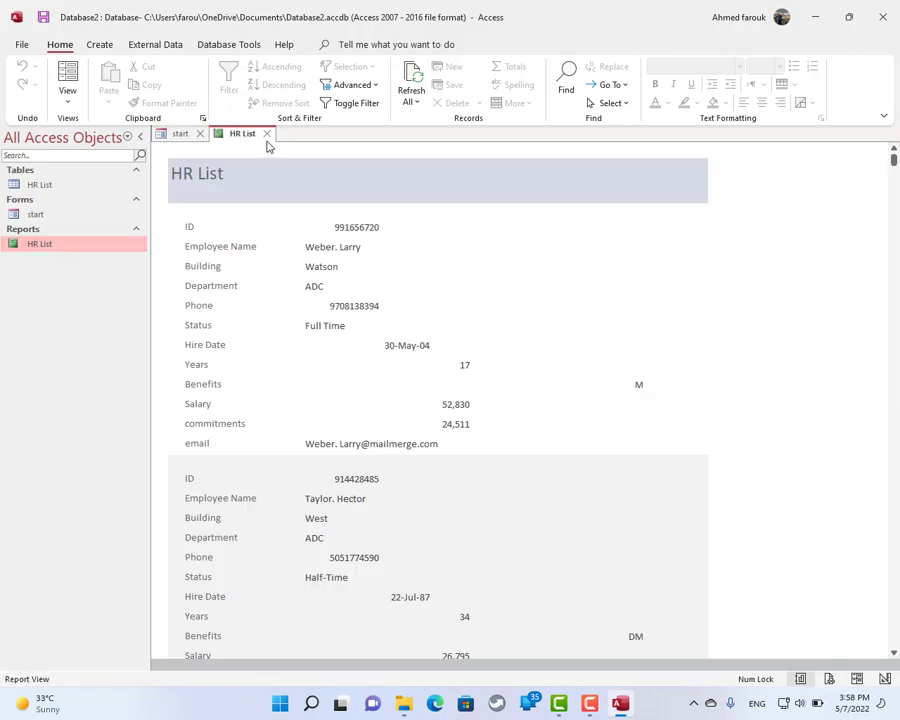
pyautogui.click(266, 133)
# Set the HR List report's Filter On Load property to Yes
pyautogui.rightClick(55, 245)
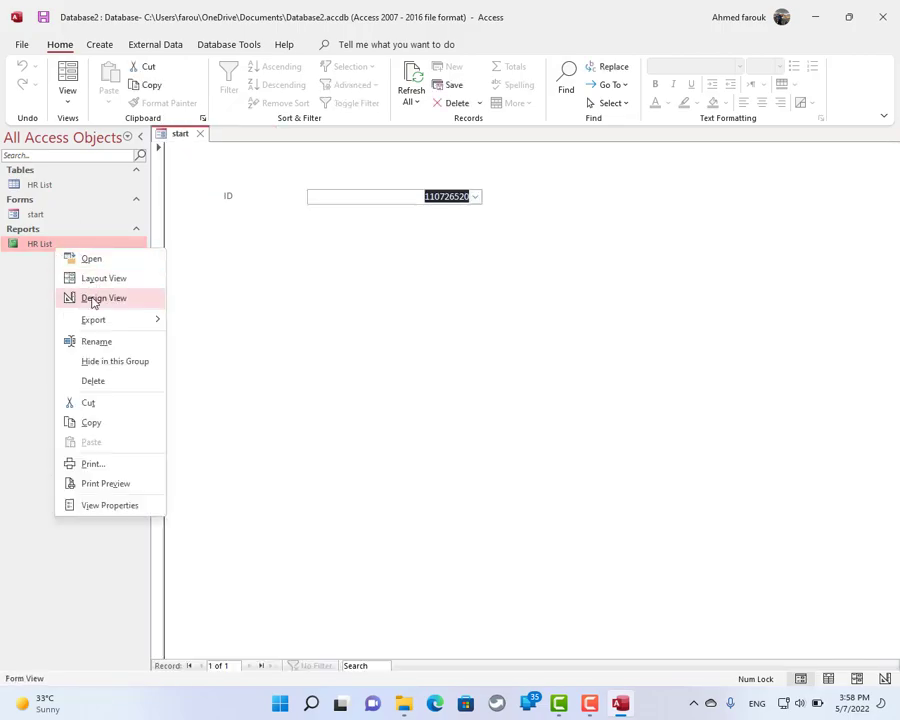
pyautogui.click(95, 299)
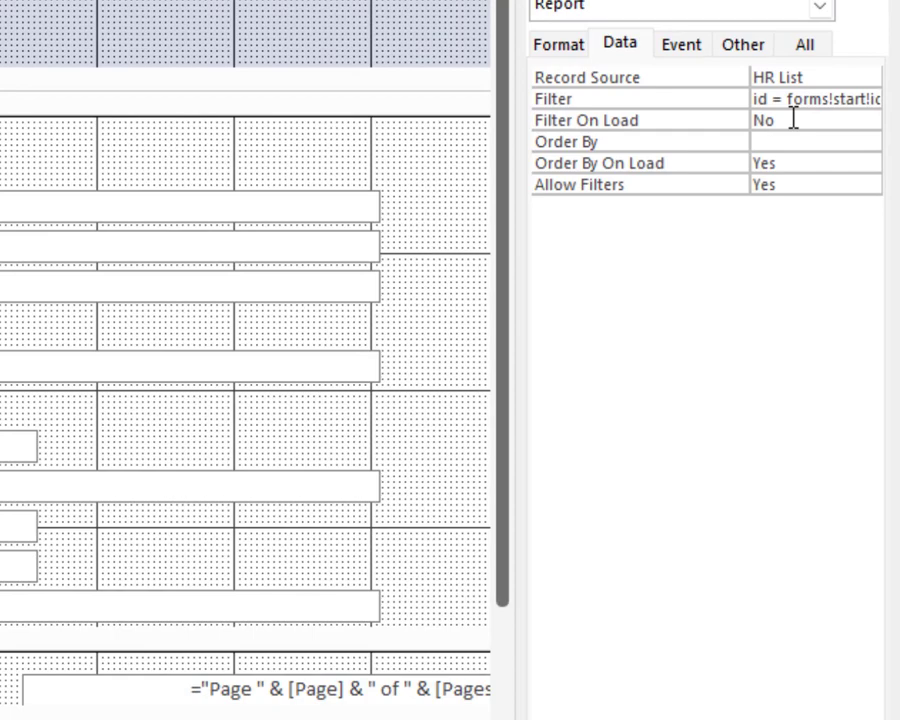
pyautogui.doubleClick(793, 119)
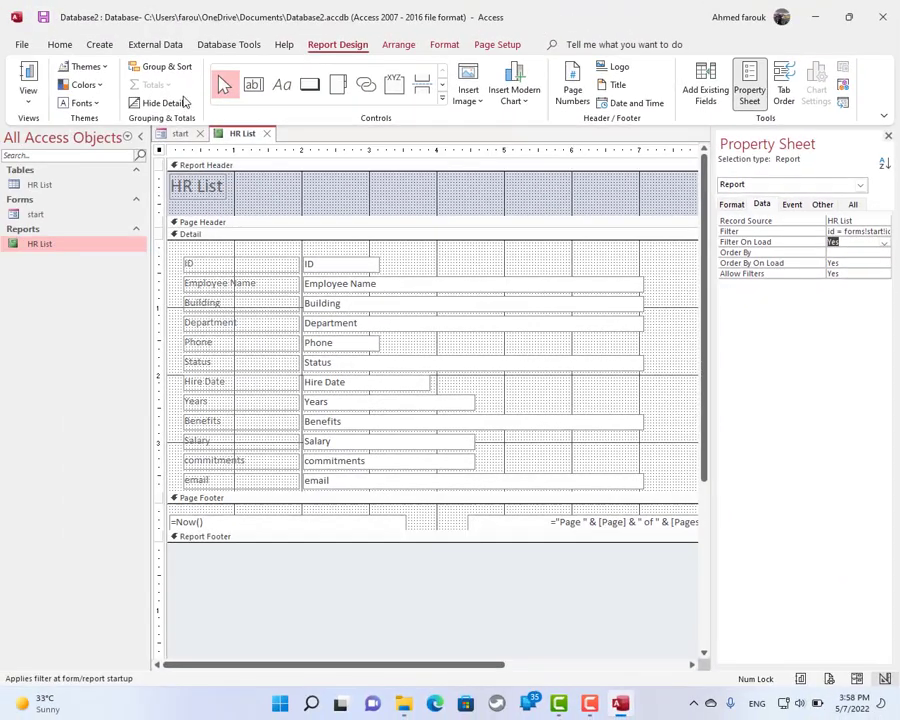
pyautogui.click(266, 133)
pyautogui.doubleClick(108, 243)
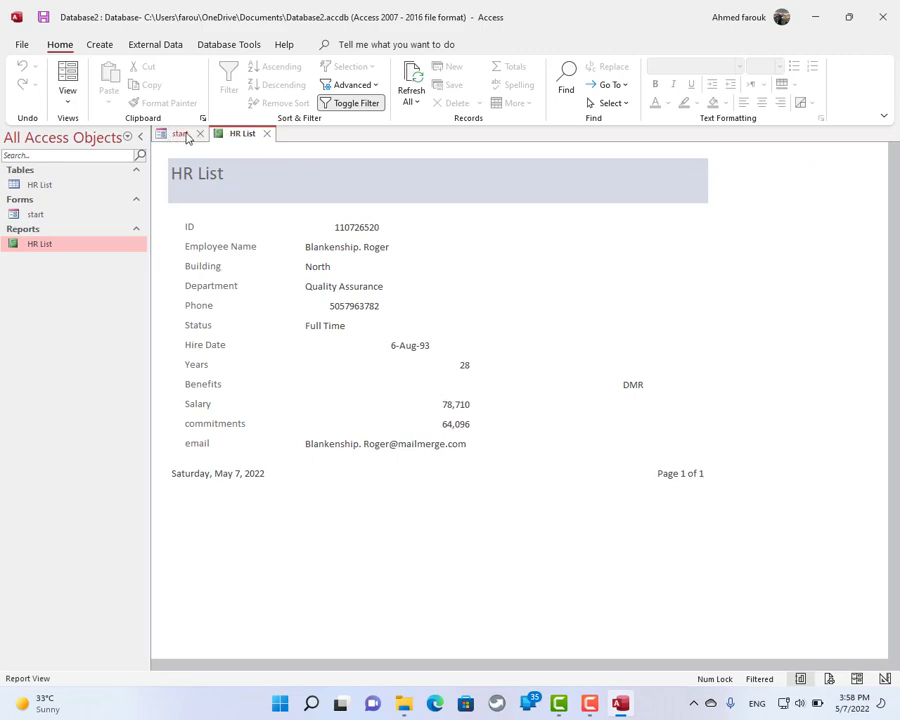
pyautogui.click(266, 133)
pyautogui.click(476, 197)
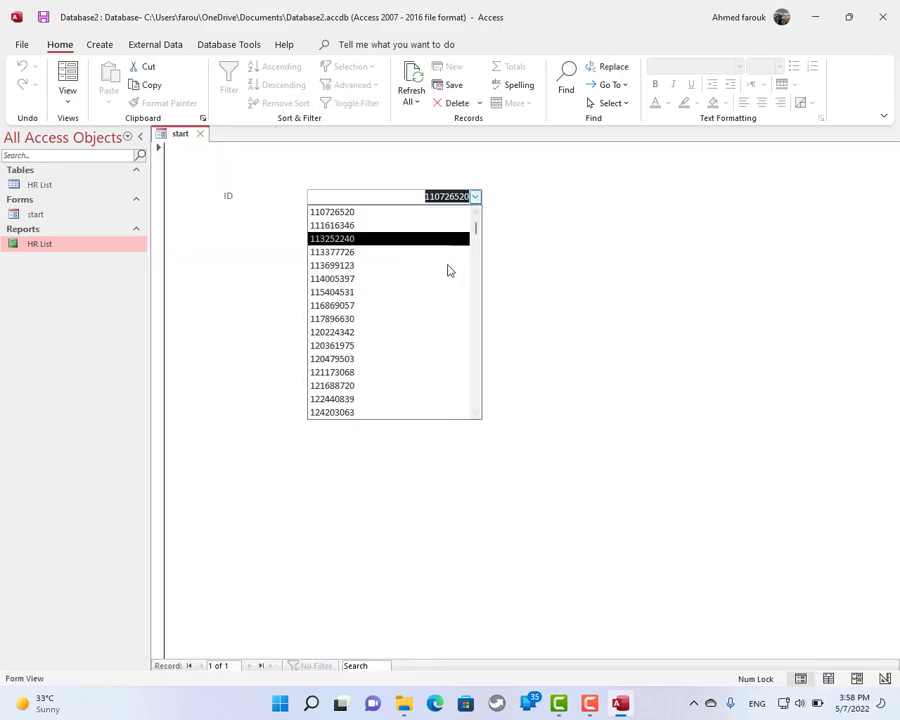
pyautogui.click(400, 359)
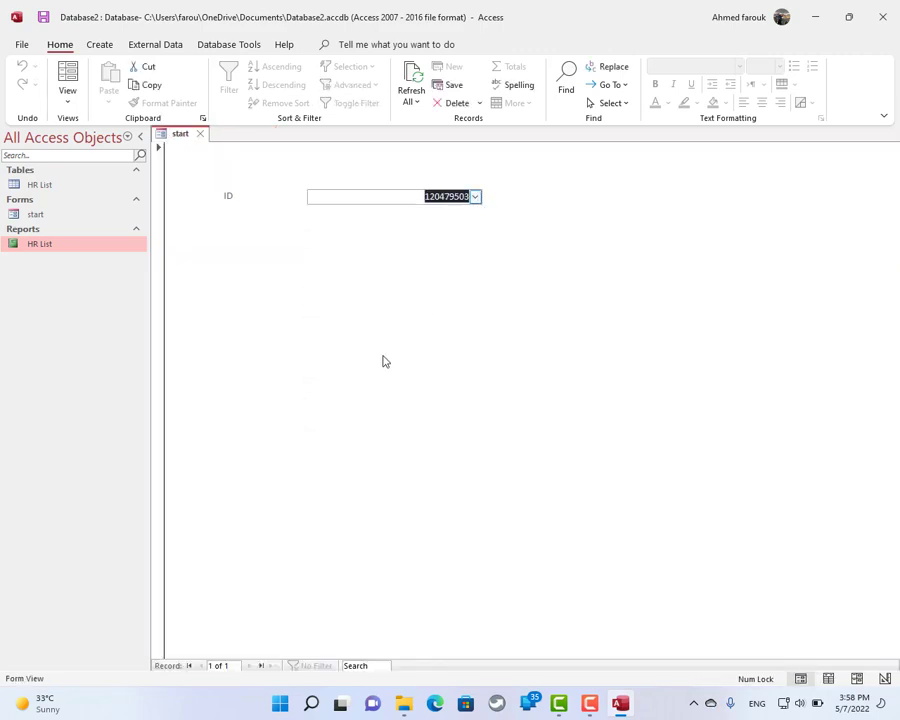
pyautogui.doubleClick(66, 248)
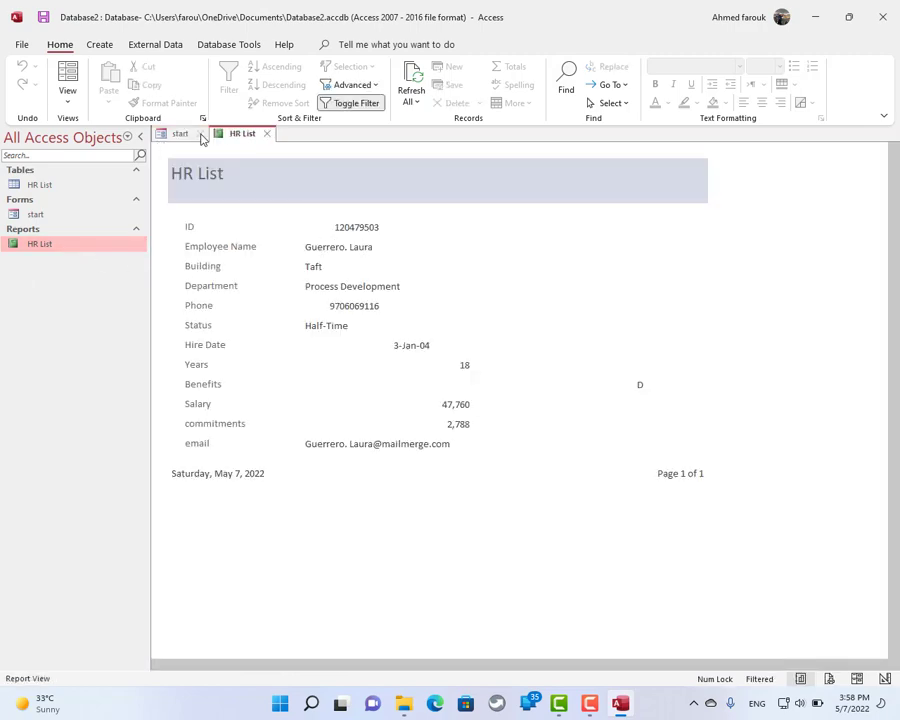
pyautogui.click(267, 134)
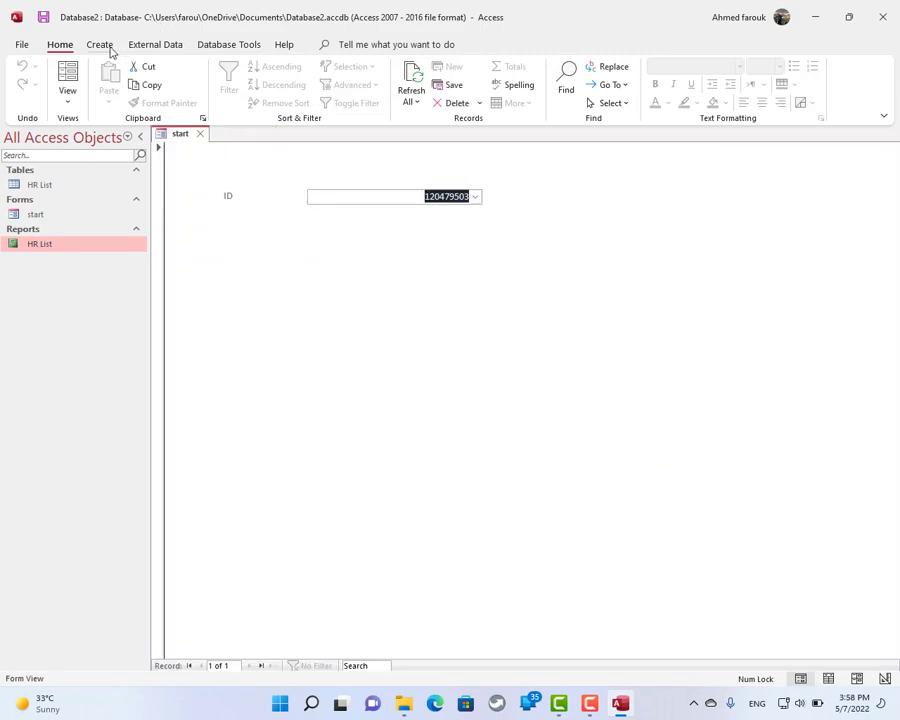
# Add a command button below the ID box on the start form that opens the HR List report
pyautogui.rightClick(408, 360)
pyautogui.click(454, 408)
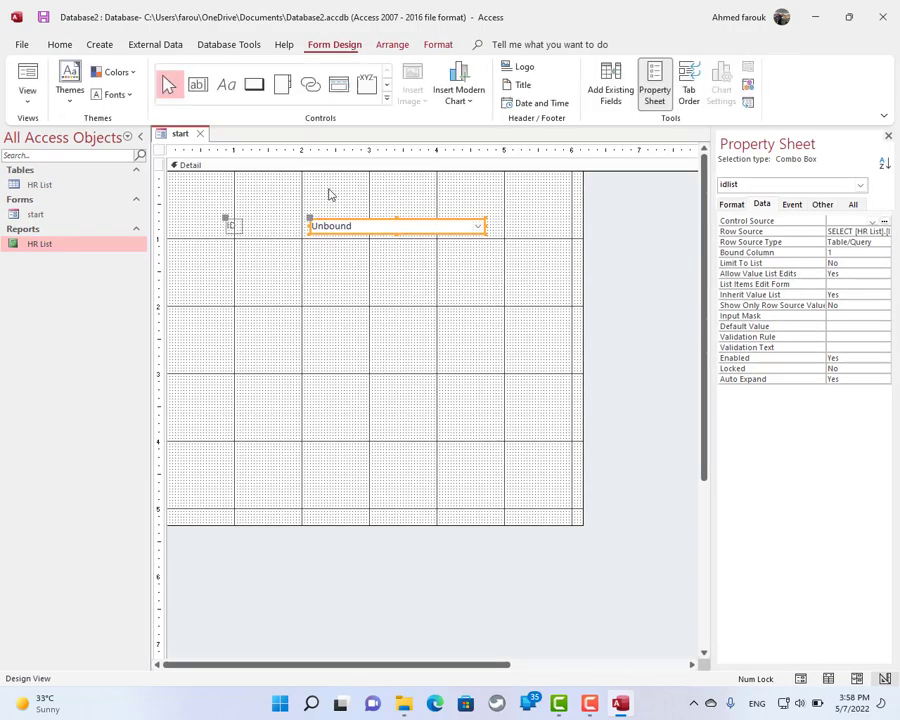
pyautogui.click(254, 84)
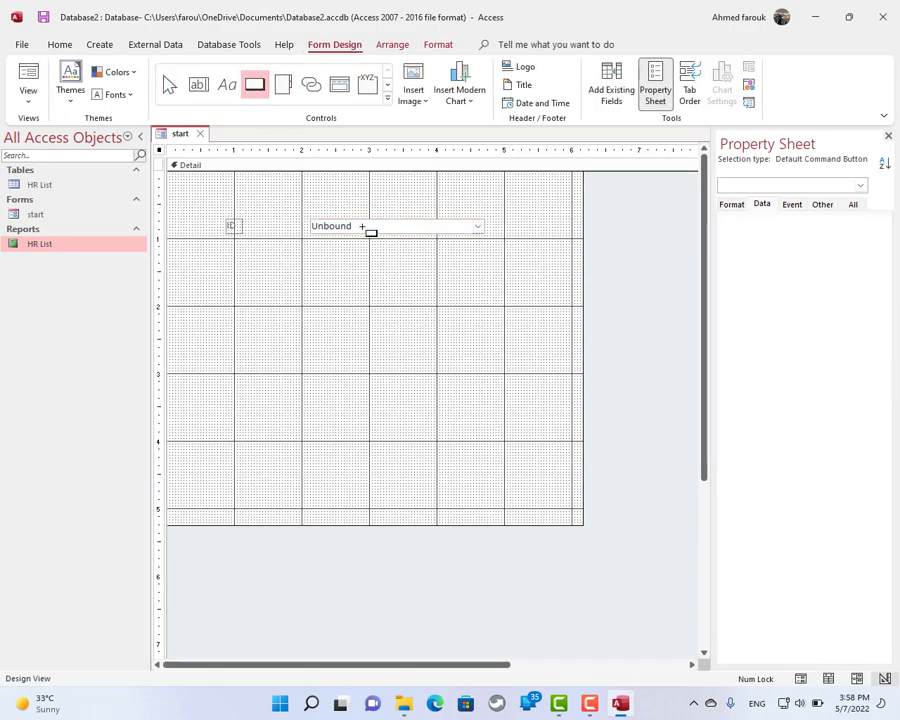
pyautogui.click(362, 256)
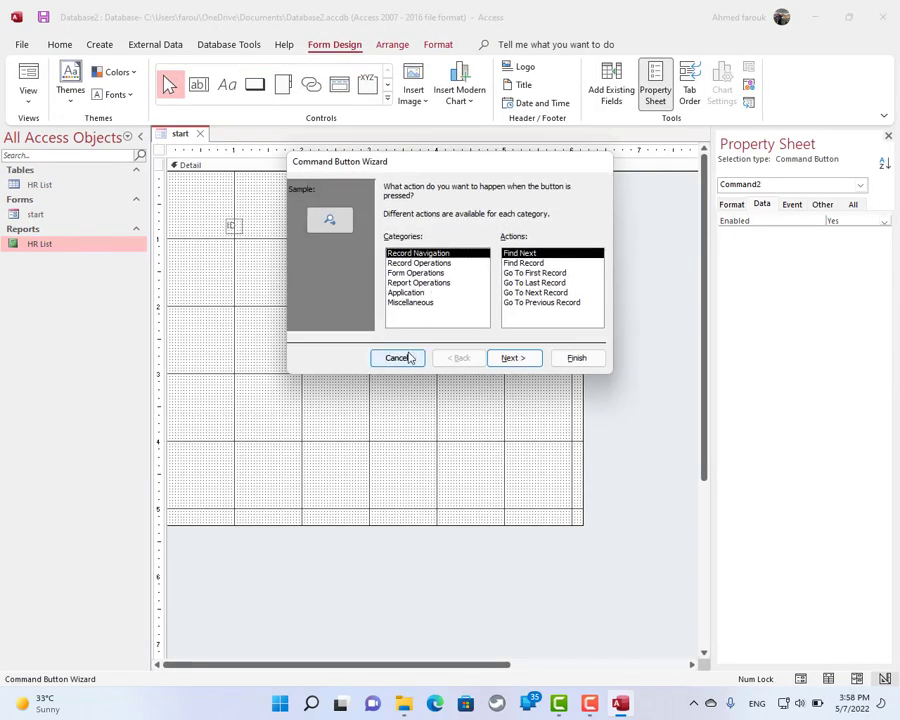
pyautogui.click(416, 283)
pyautogui.click(521, 264)
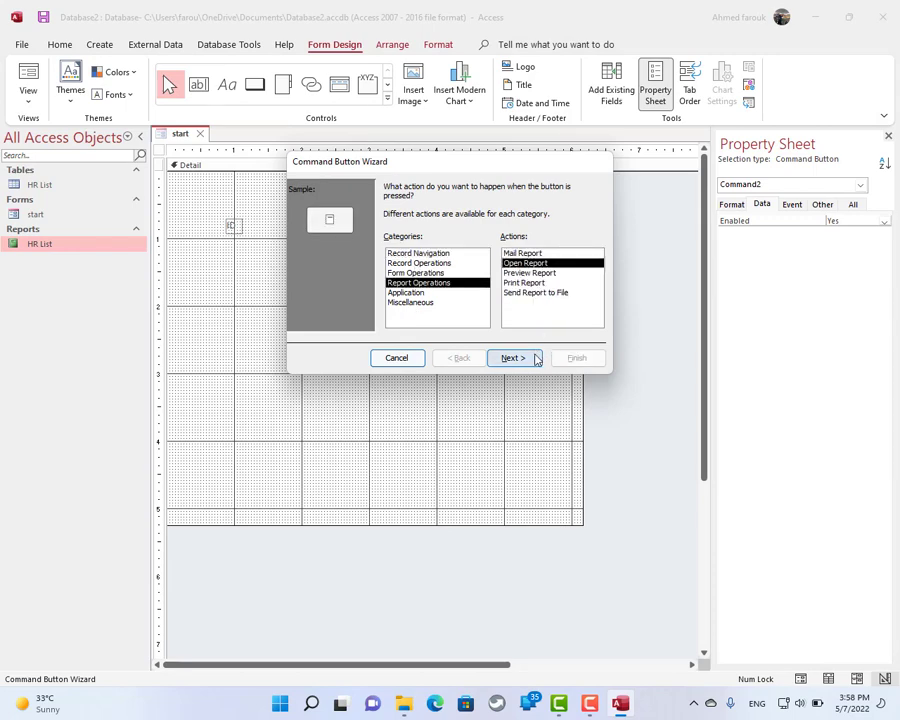
pyautogui.click(513, 357)
pyautogui.click(577, 357)
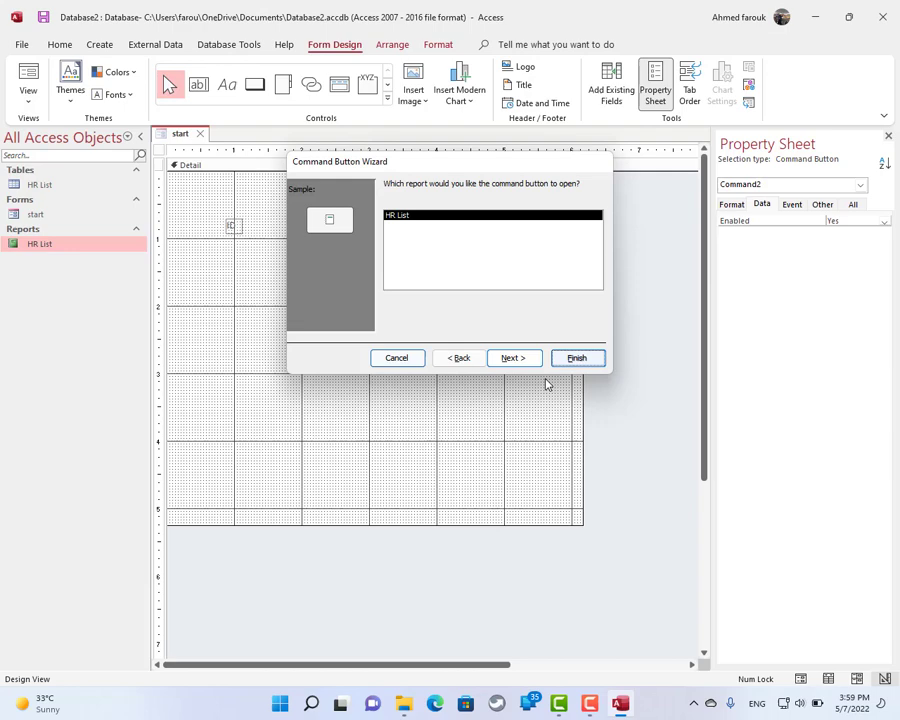
pyautogui.click(430, 379)
# Test the new button by choosing ID 132016163 and opening the filtered report
pyautogui.click(28, 78)
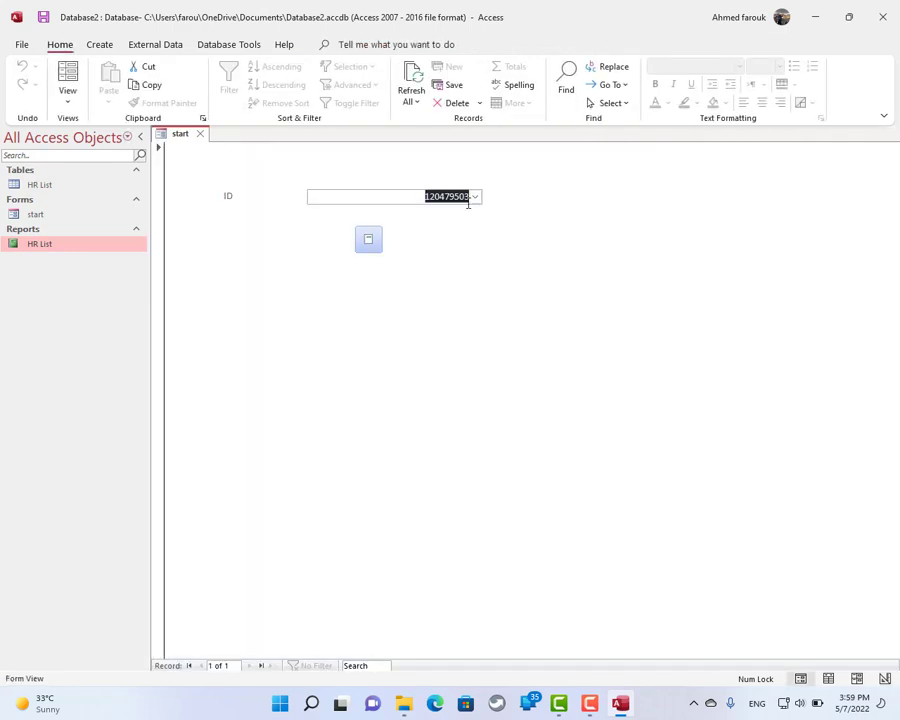
pyautogui.click(475, 196)
pyautogui.click(370, 301)
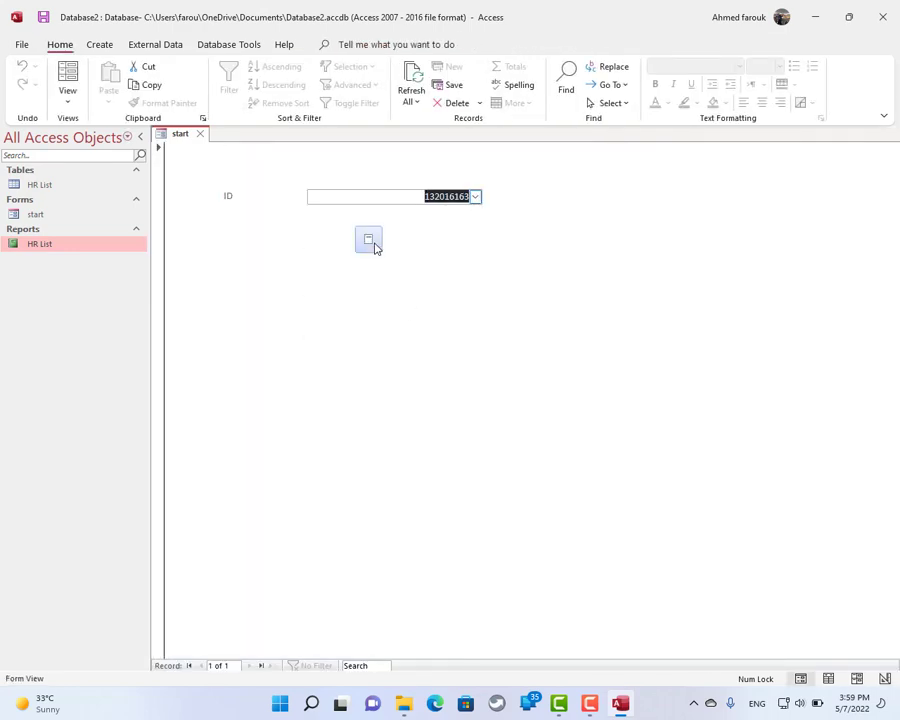
pyautogui.click(369, 241)
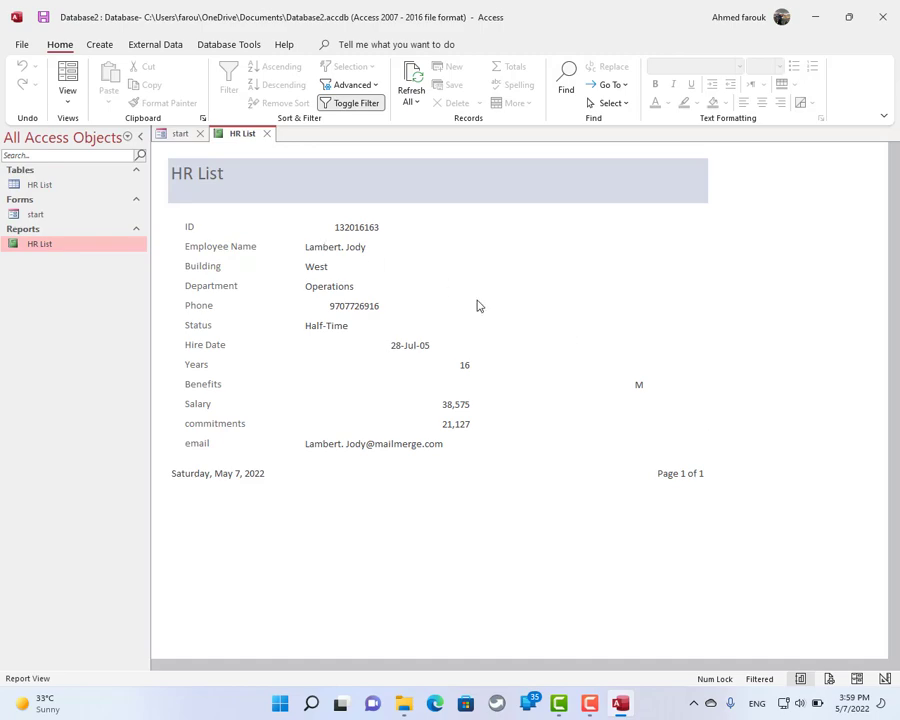
# Place buttons Command27, Command28 and Command29 across the HR List report header in Design View
pyautogui.rightClick(518, 241)
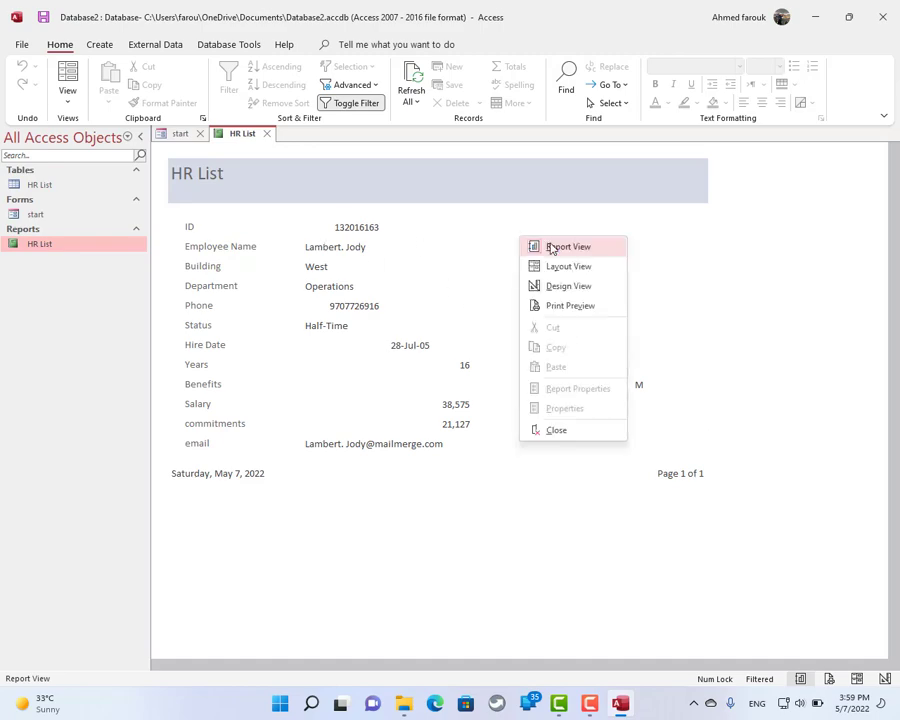
pyautogui.click(572, 290)
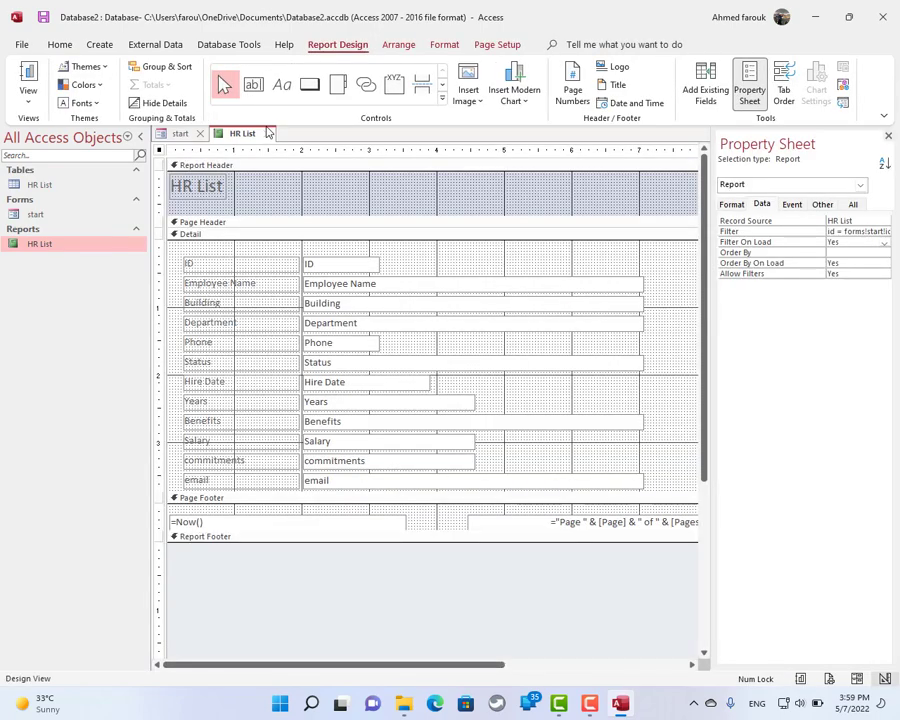
pyautogui.click(309, 83)
pyautogui.click(366, 187)
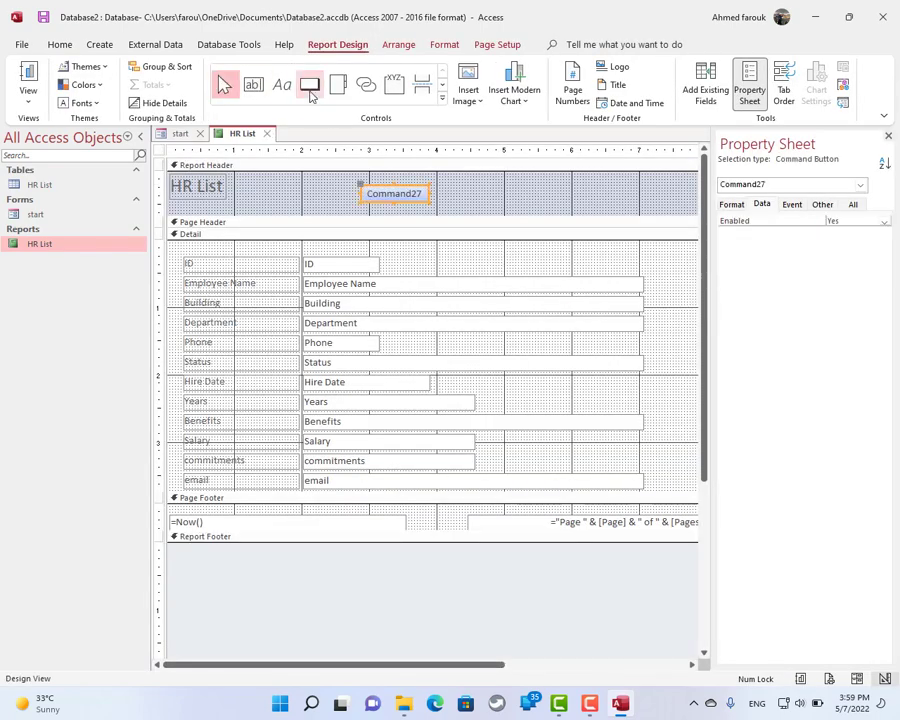
pyautogui.click(310, 88)
pyautogui.moveTo(466, 191); pyautogui.dragTo(533, 210)
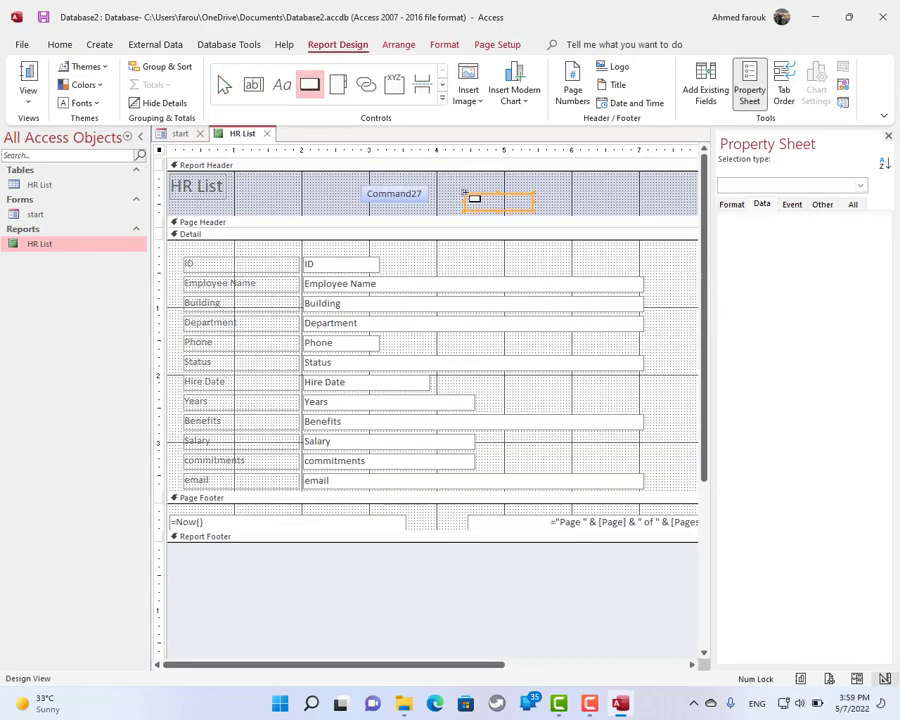
pyautogui.click(310, 85)
pyautogui.click(578, 188)
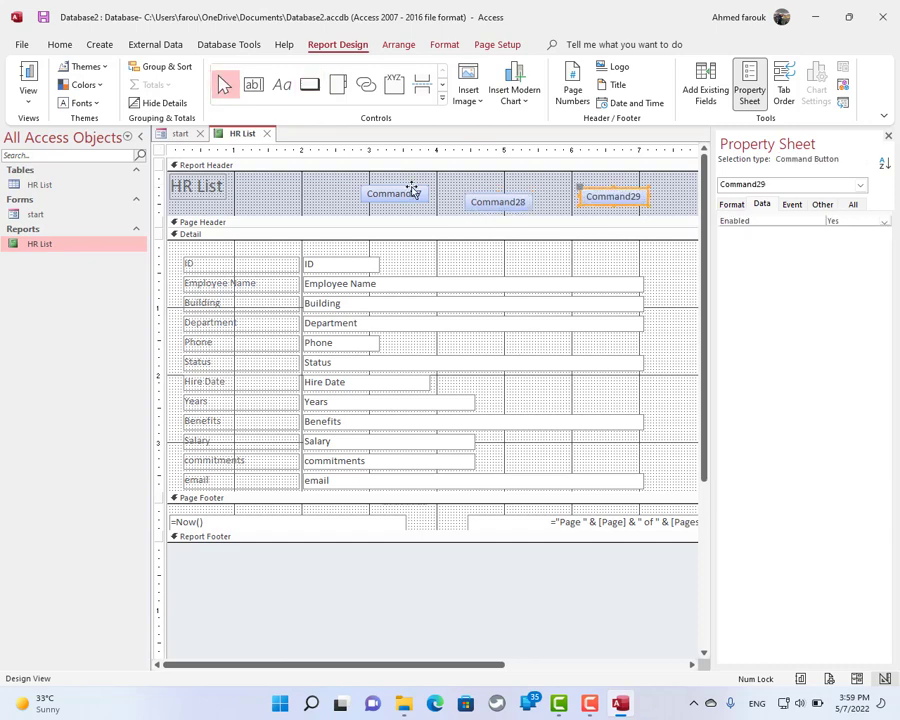
pyautogui.click(412, 190)
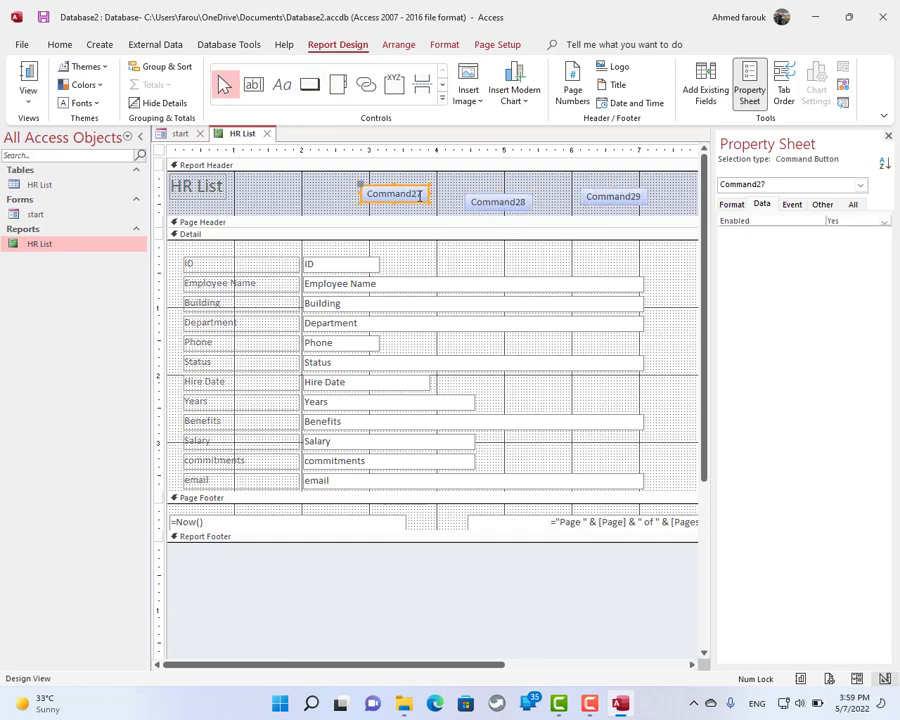
pyautogui.click(733, 206)
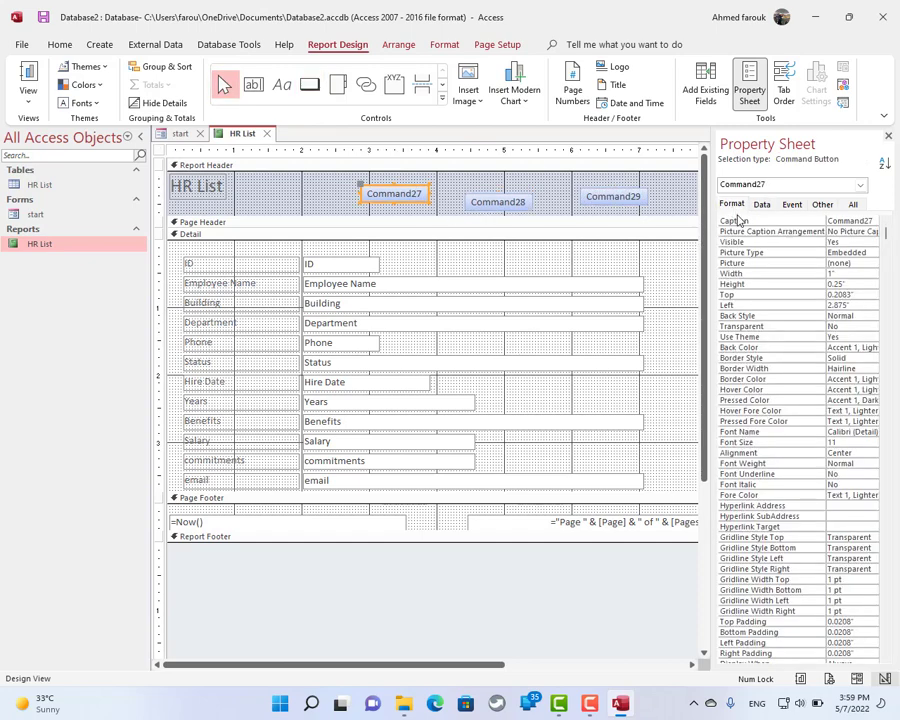
# Give the first header button the built-in Save picture
pyautogui.doubleClick(873, 264)
pyautogui.click(420, 266)
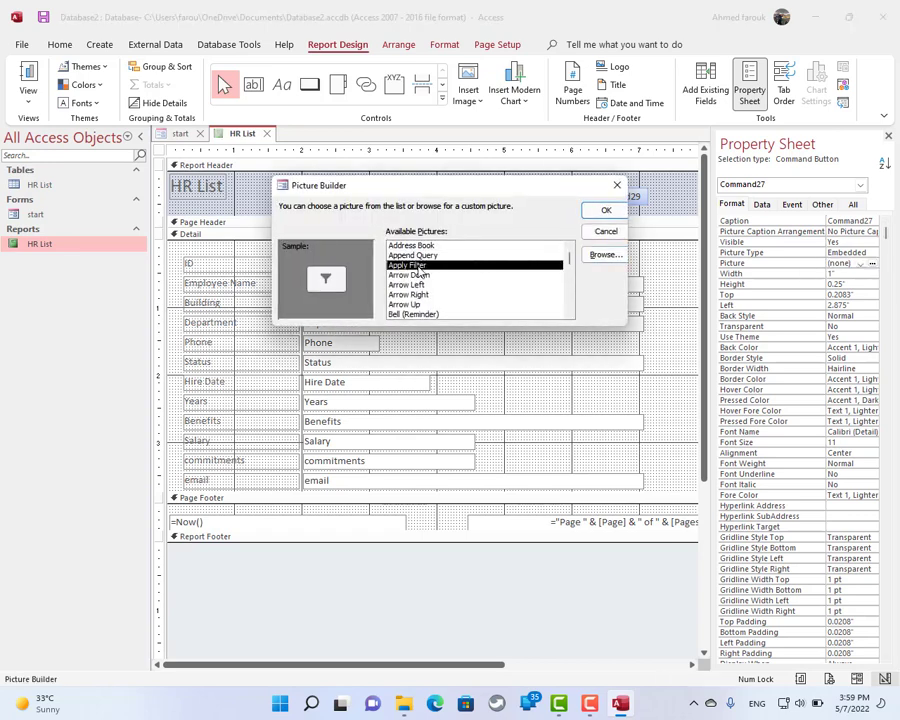
pyautogui.press('s')
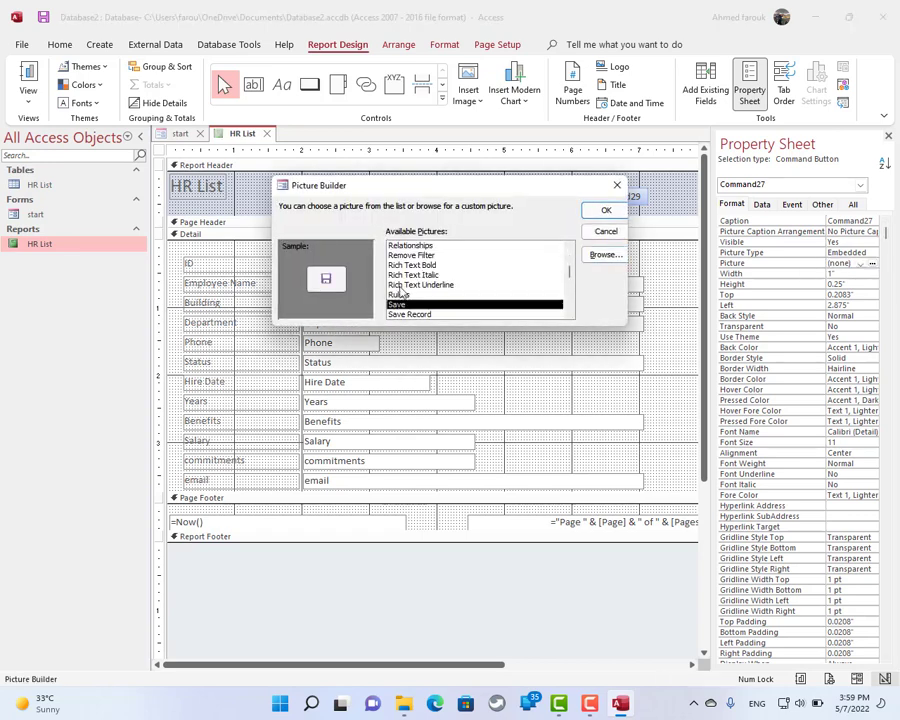
pyautogui.click(605, 211)
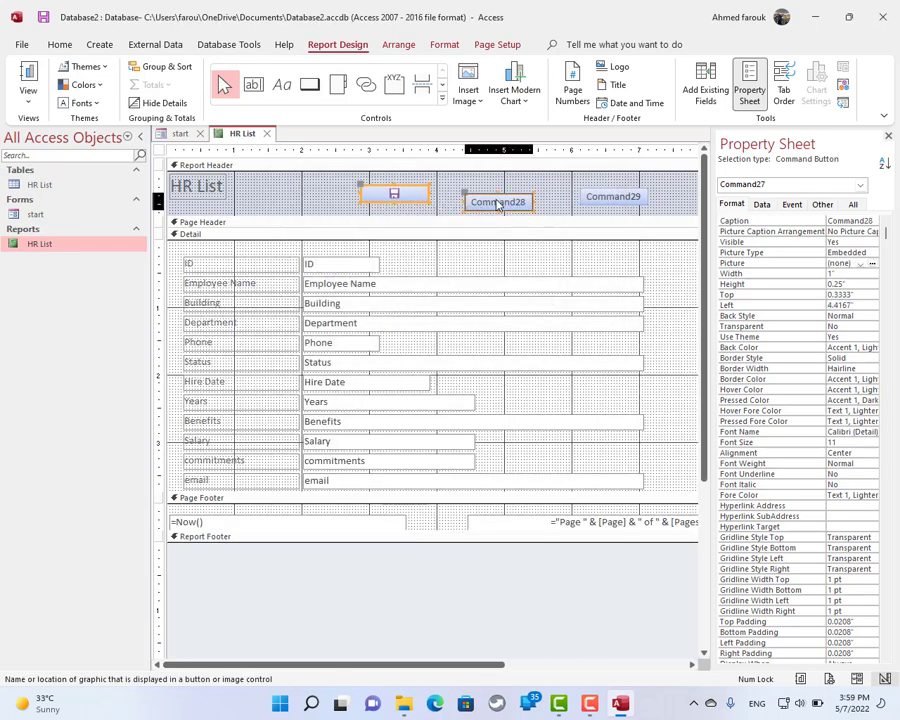
# Give the second header button the Printer picture
pyautogui.click(497, 202)
pyautogui.click(872, 262)
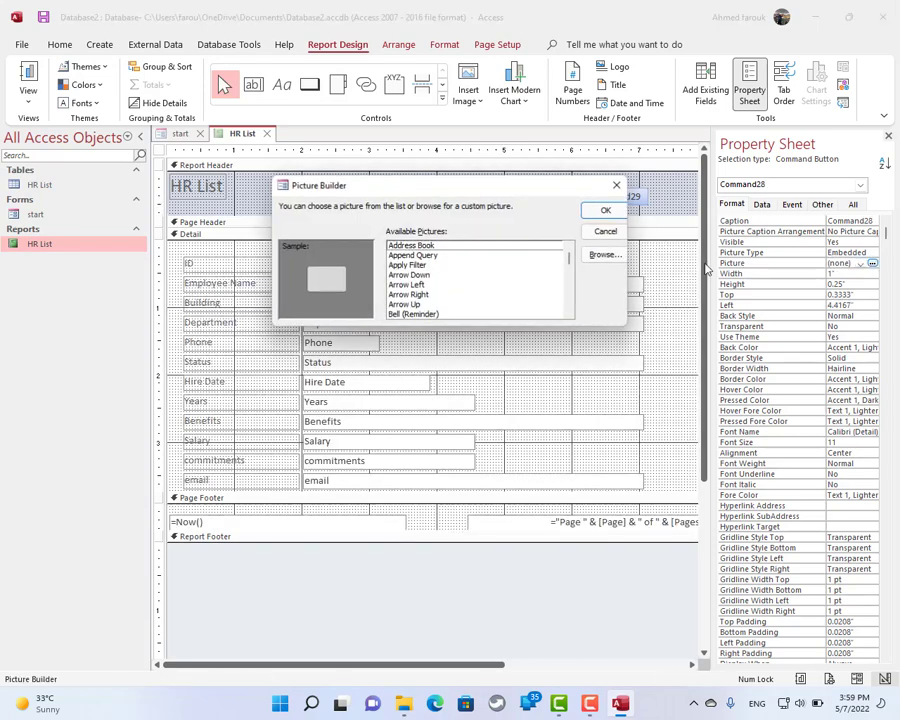
pyautogui.press('p')
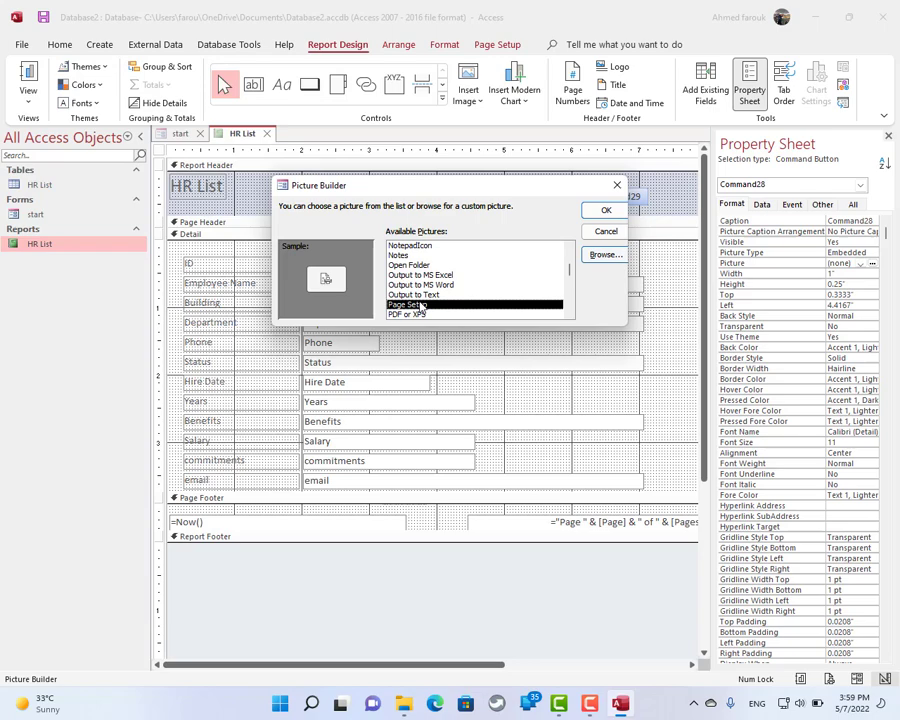
pyautogui.scroll(-1, 421, 306)
pyautogui.scroll(-1, 419, 302)
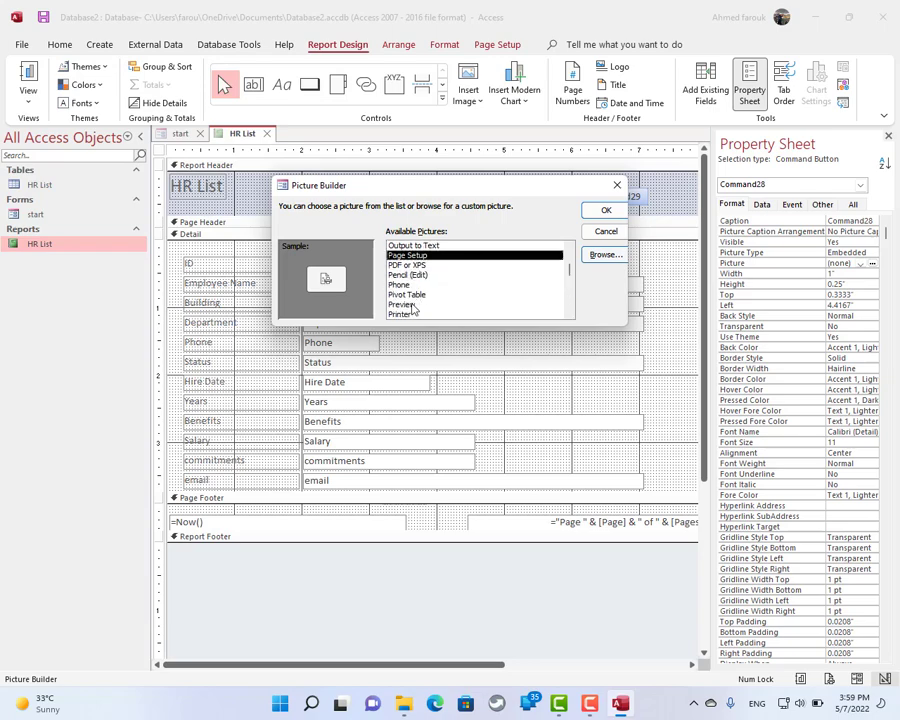
pyautogui.click(409, 315)
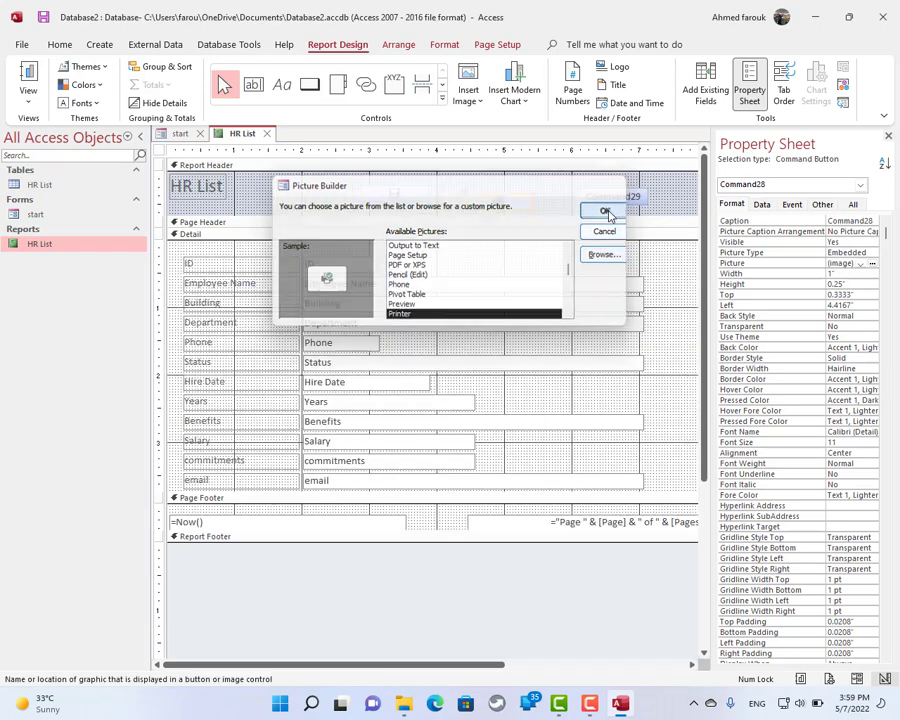
pyautogui.click(606, 210)
# Give the third header button the Exit Doorway picture
pyautogui.click(597, 200)
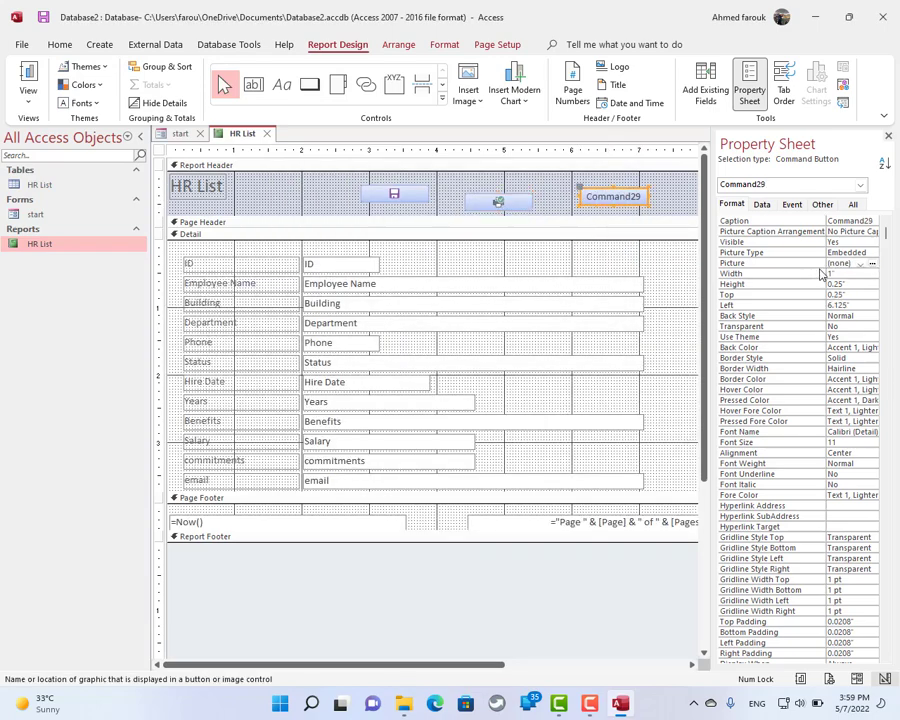
pyautogui.click(872, 263)
pyautogui.click(396, 275)
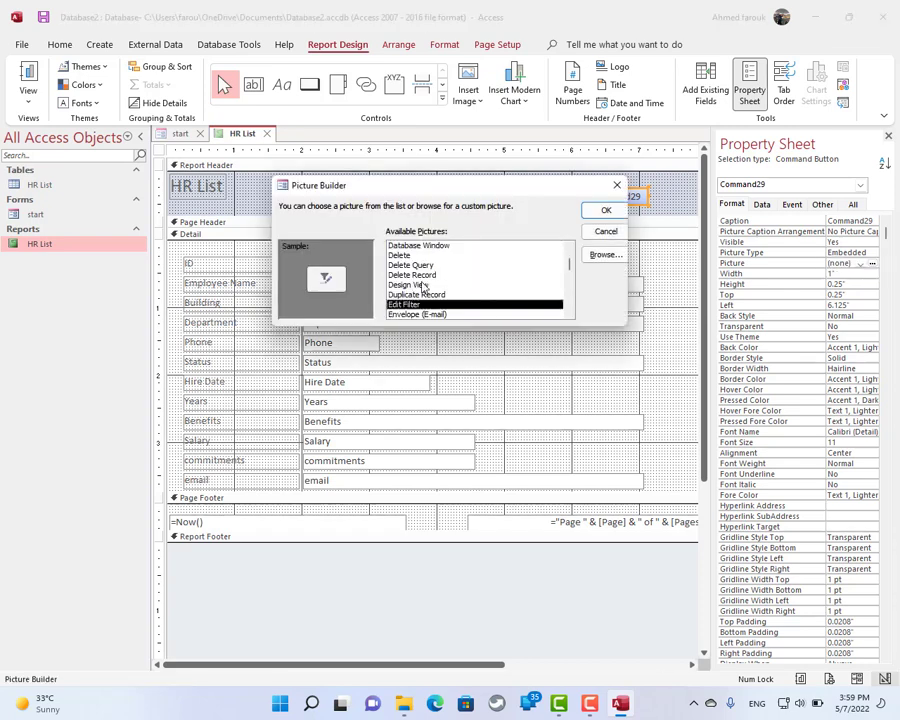
pyautogui.scroll(-1, 423, 287)
pyautogui.scroll(-1, 417, 318)
pyautogui.click(416, 304)
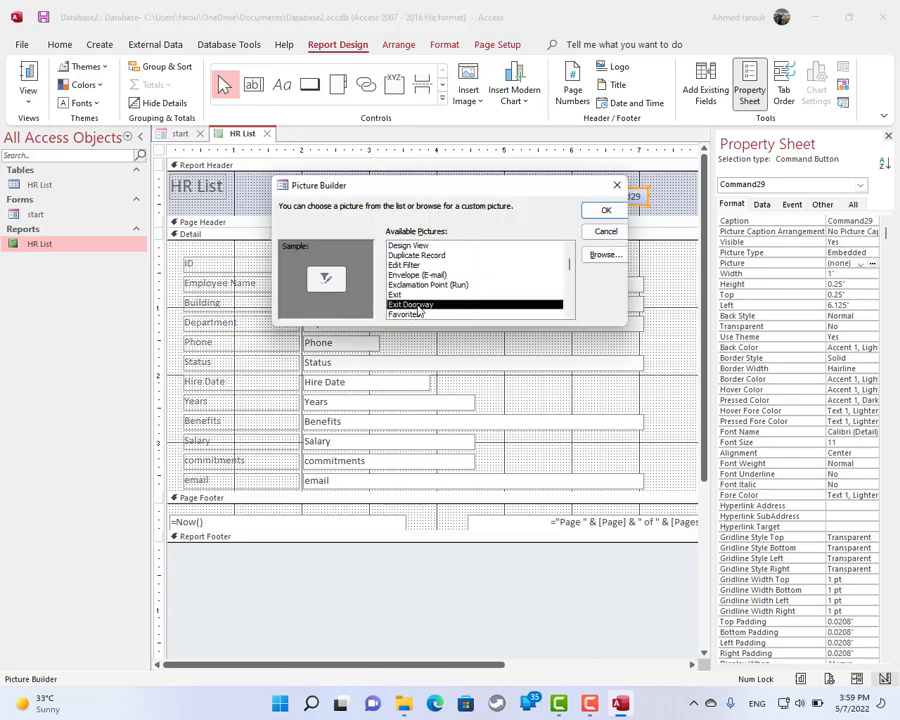
pyautogui.click(590, 232)
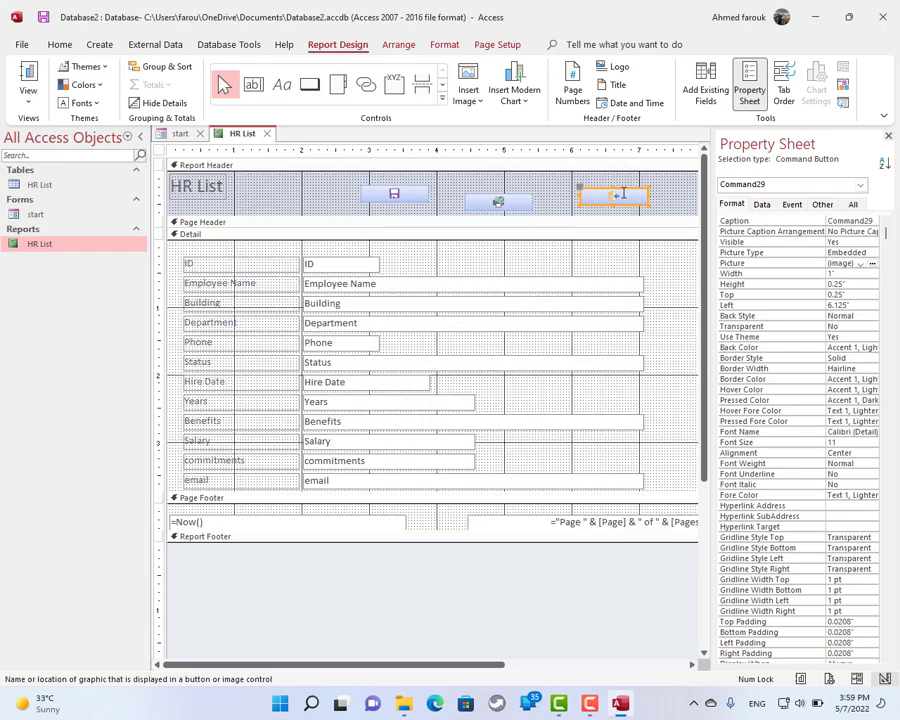
# Top-align the three header buttons and narrow them to icon width
pyautogui.moveTo(670, 190); pyautogui.dragTo(412, 217)
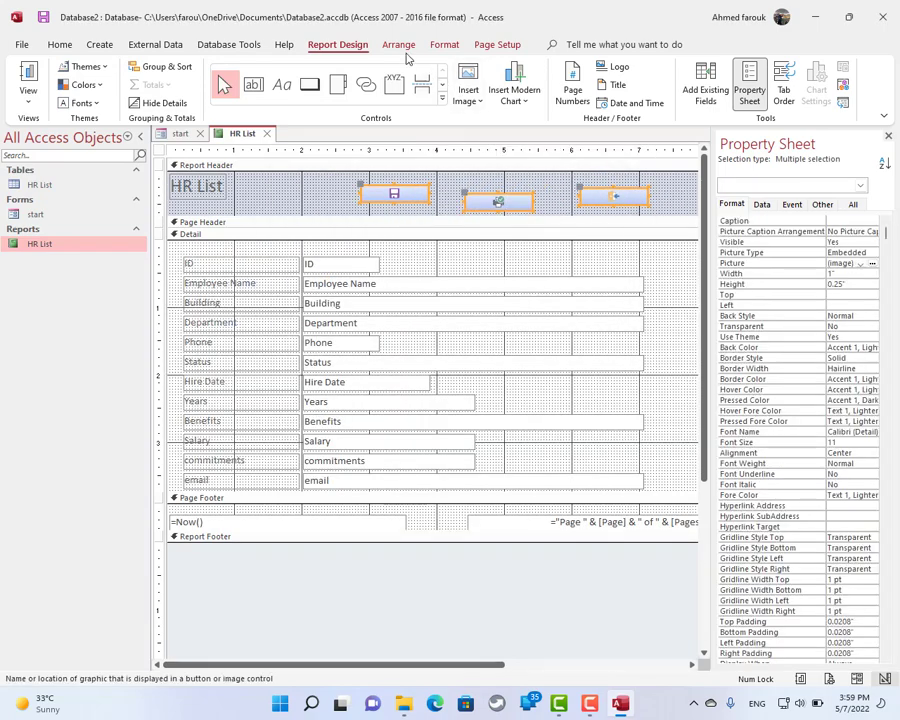
pyautogui.click(402, 47)
pyautogui.click(719, 92)
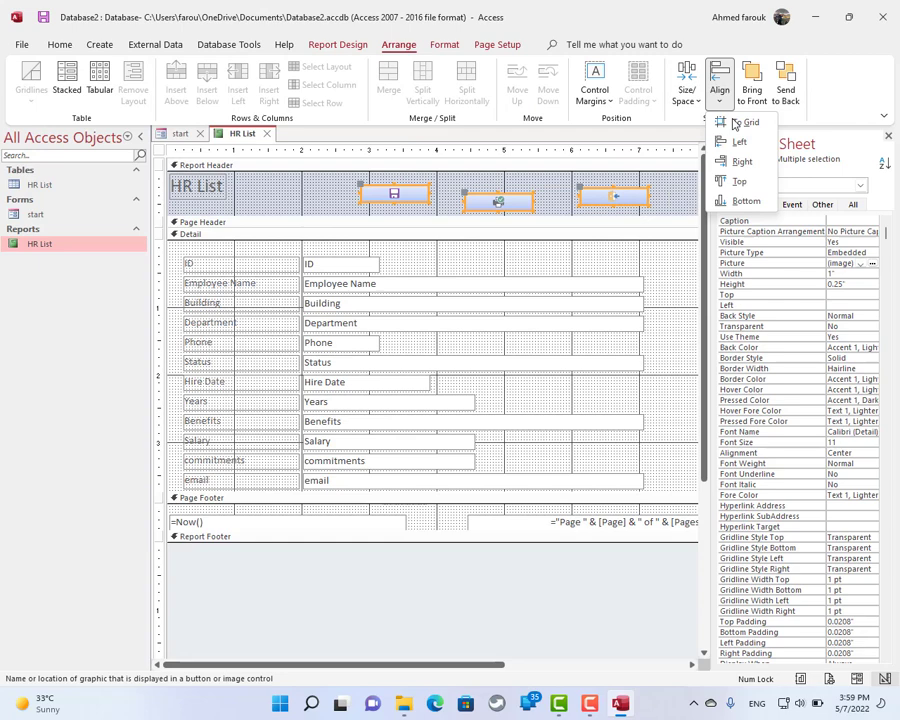
pyautogui.click(739, 181)
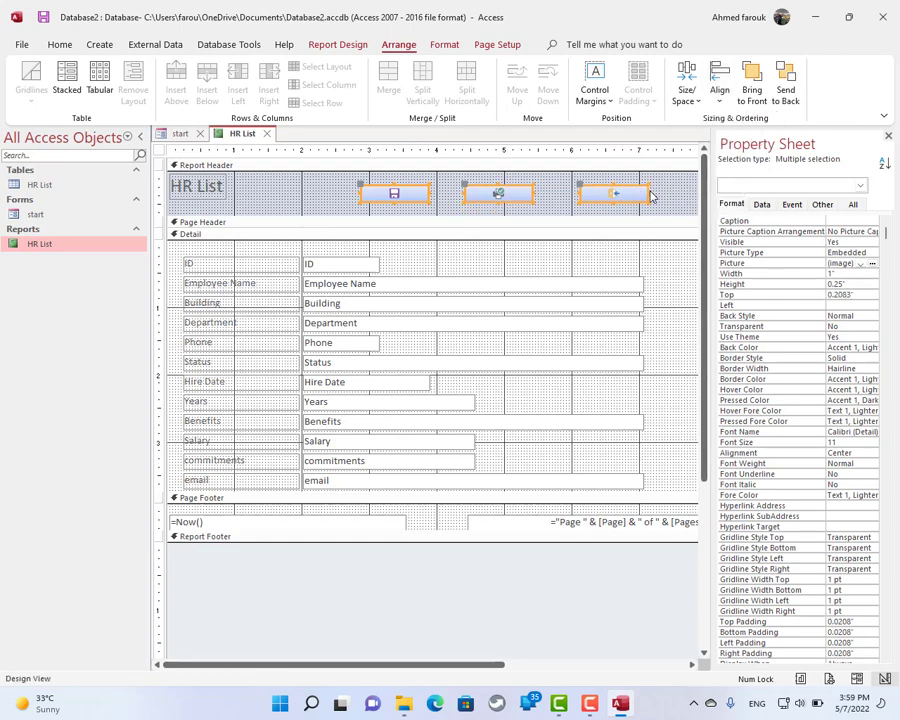
pyautogui.moveTo(650, 195); pyautogui.dragTo(517, 196)
# Gather the buttons together near the header centre, realign their tops and space them equally
pyautogui.click(620, 200)
pyautogui.moveTo(378, 193); pyautogui.dragTo(590, 212)
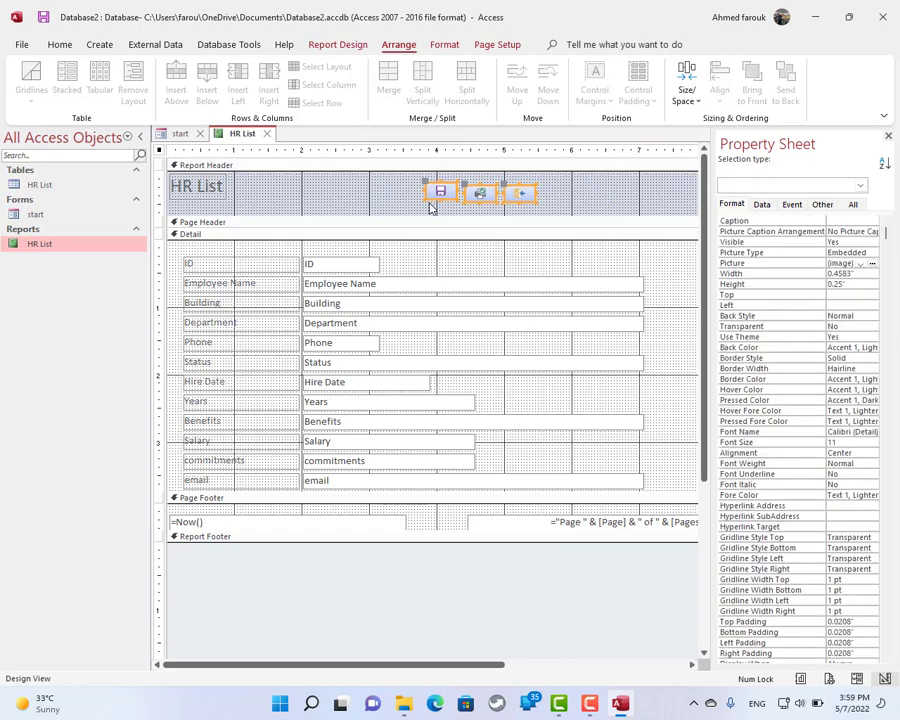
pyautogui.click(719, 90)
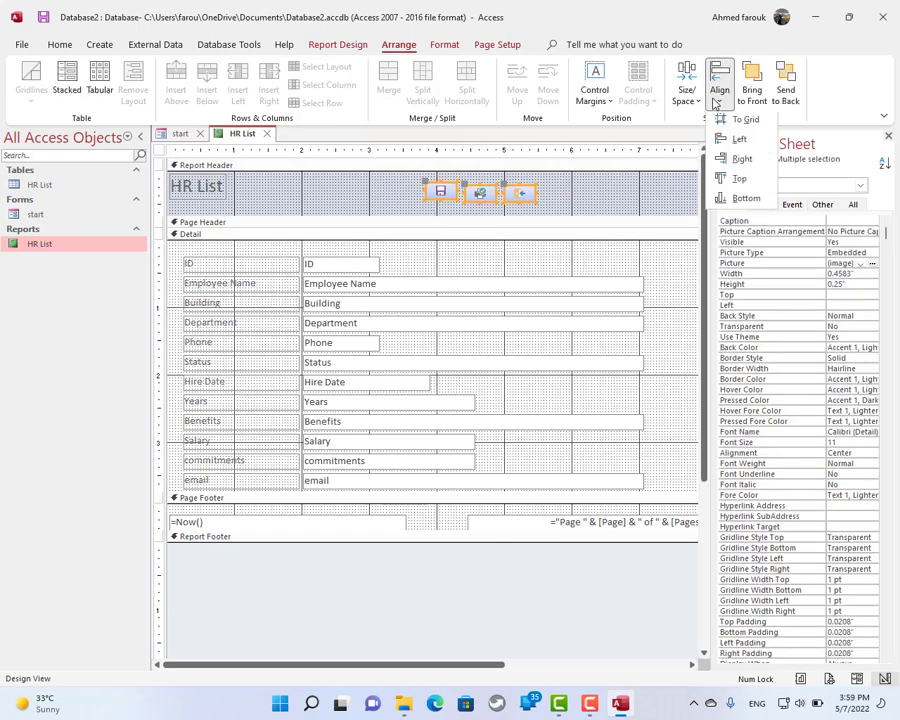
pyautogui.click(724, 179)
pyautogui.click(690, 95)
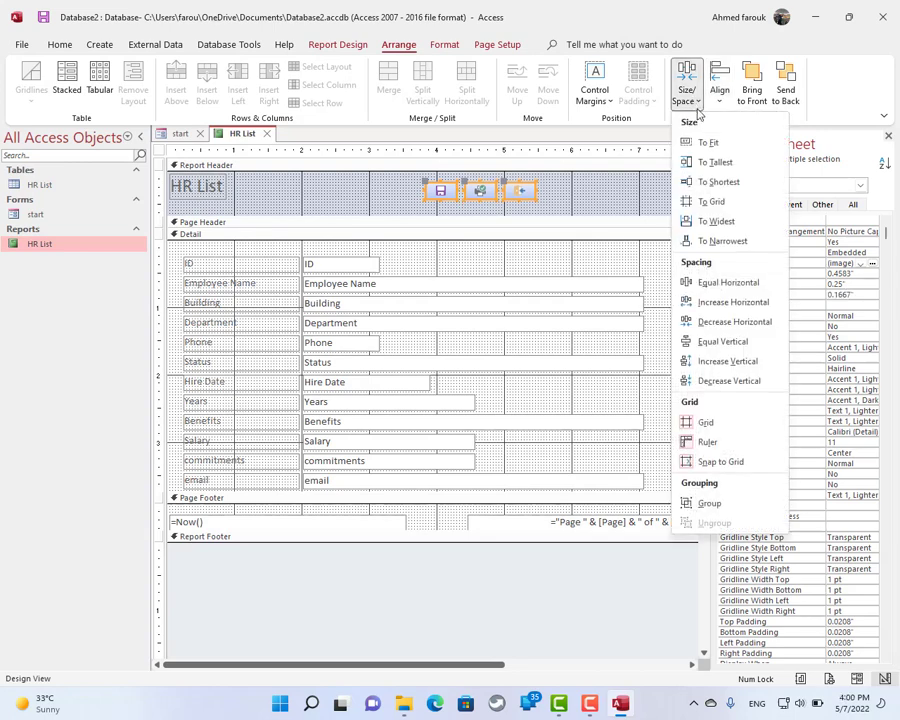
pyautogui.click(702, 282)
# Close the HR List report design, saving the changes
pyautogui.click(603, 202)
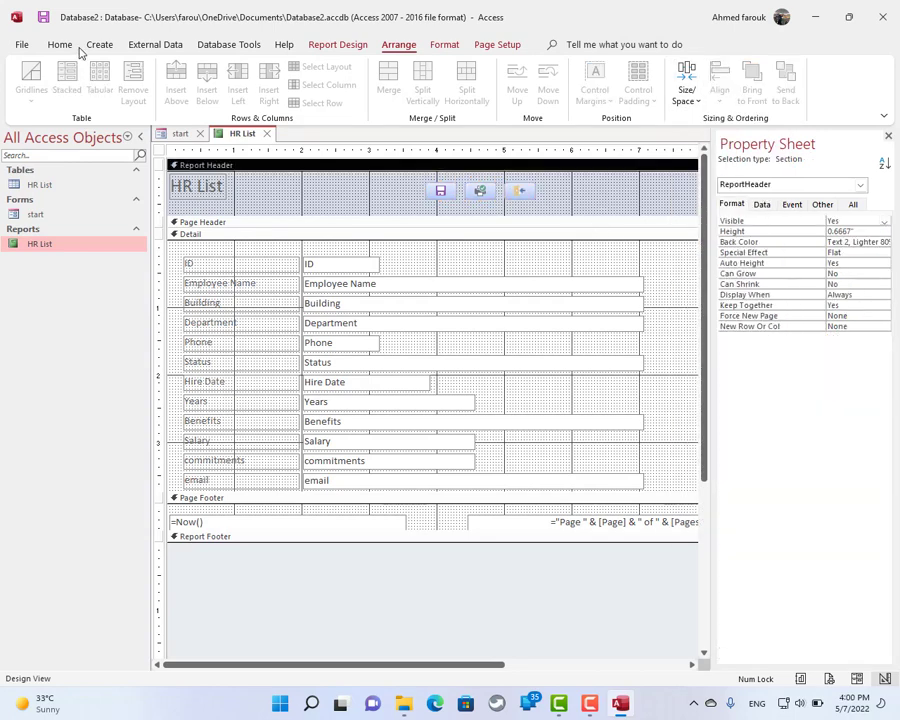
pyautogui.click(268, 134)
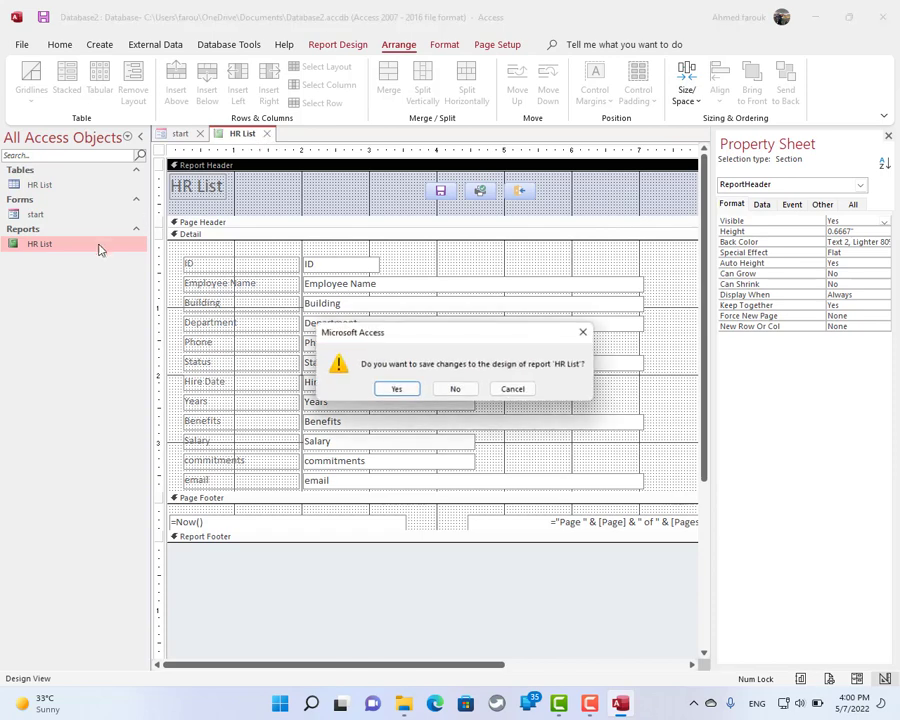
pyautogui.click(396, 386)
# Reopen the HR List report from the start form and switch it to Design View
pyautogui.click(370, 246)
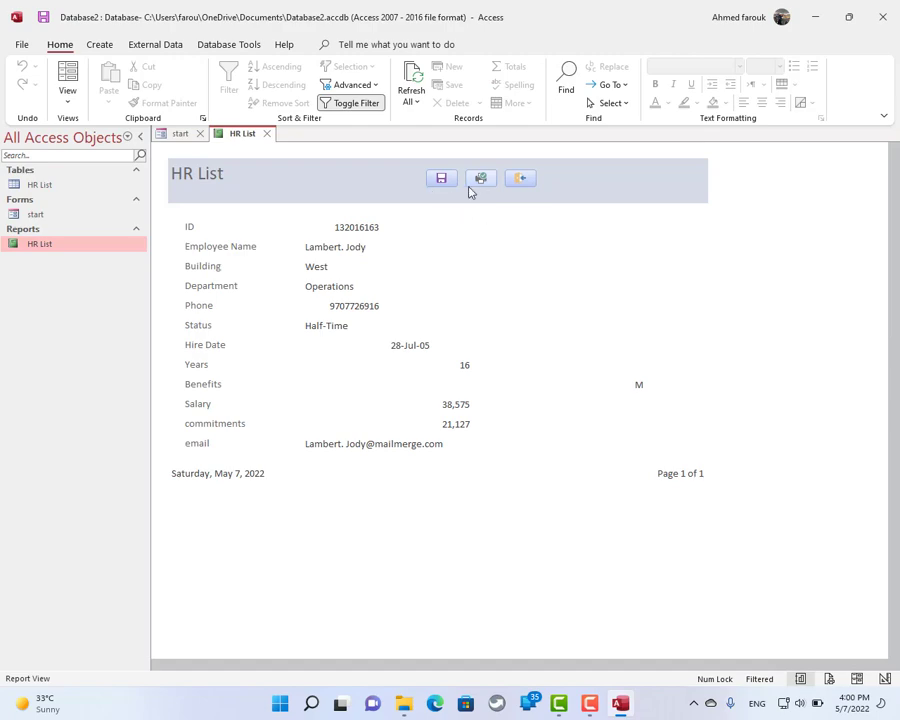
pyautogui.rightClick(485, 242)
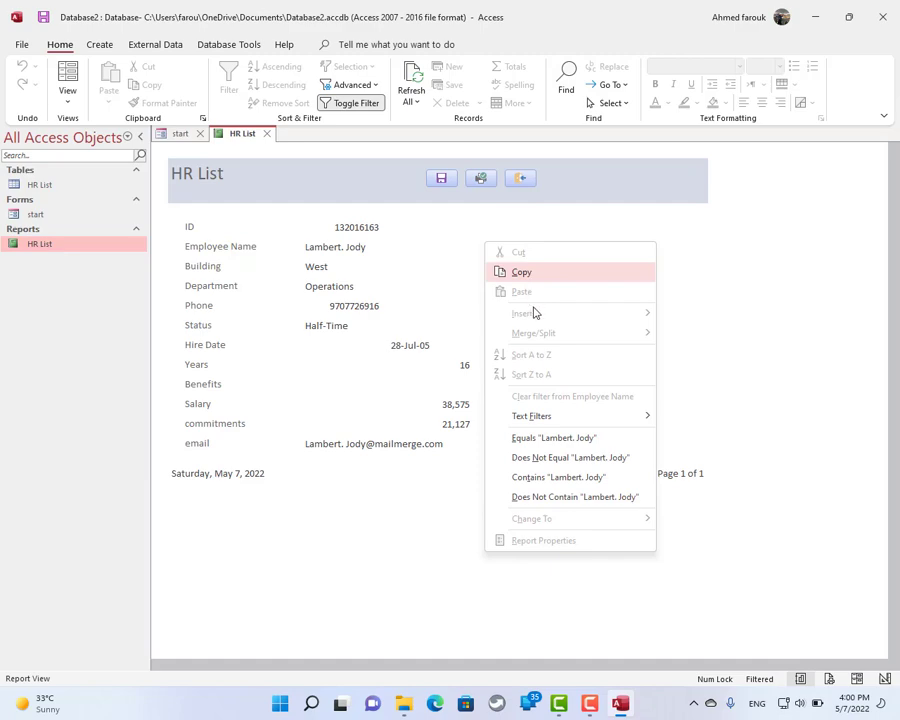
pyautogui.rightClick(772, 352)
pyautogui.click(816, 397)
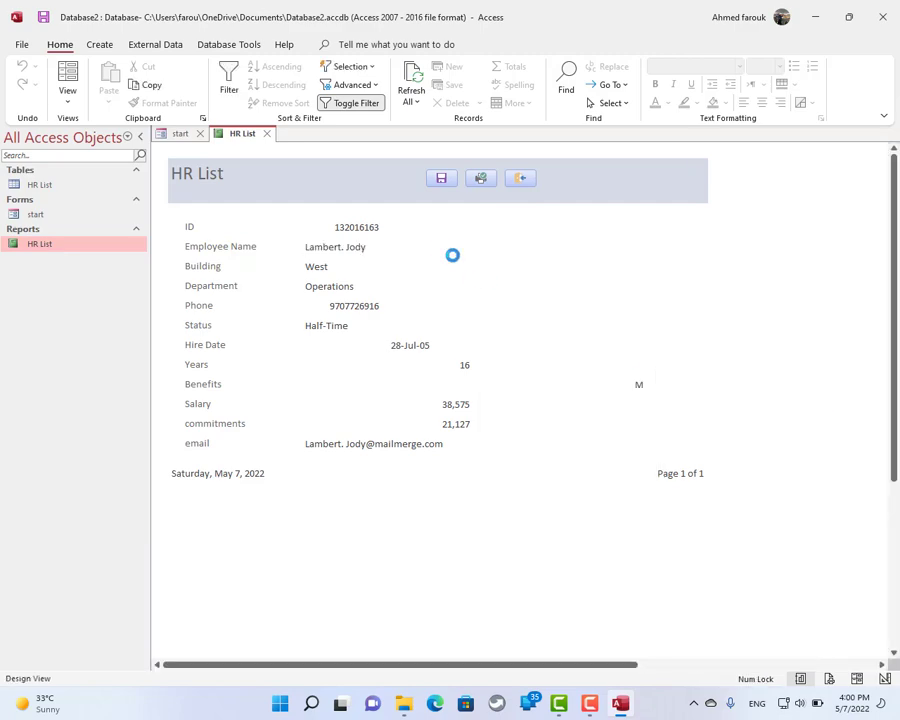
# Create an empty Command27_Click procedure for the save button through the On Click Code Builder
pyautogui.click(430, 192)
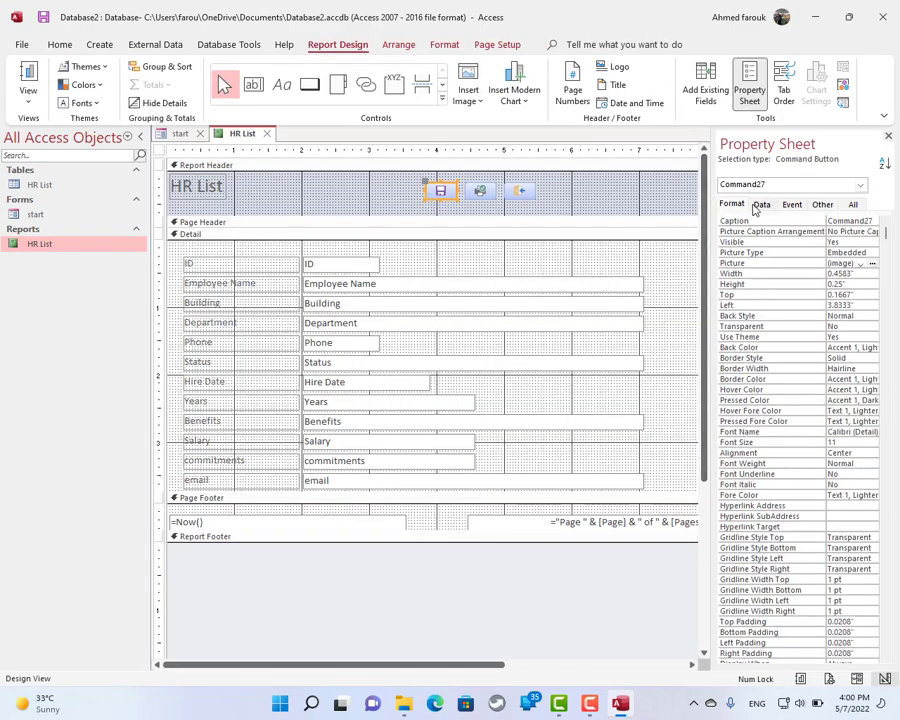
pyautogui.click(790, 205)
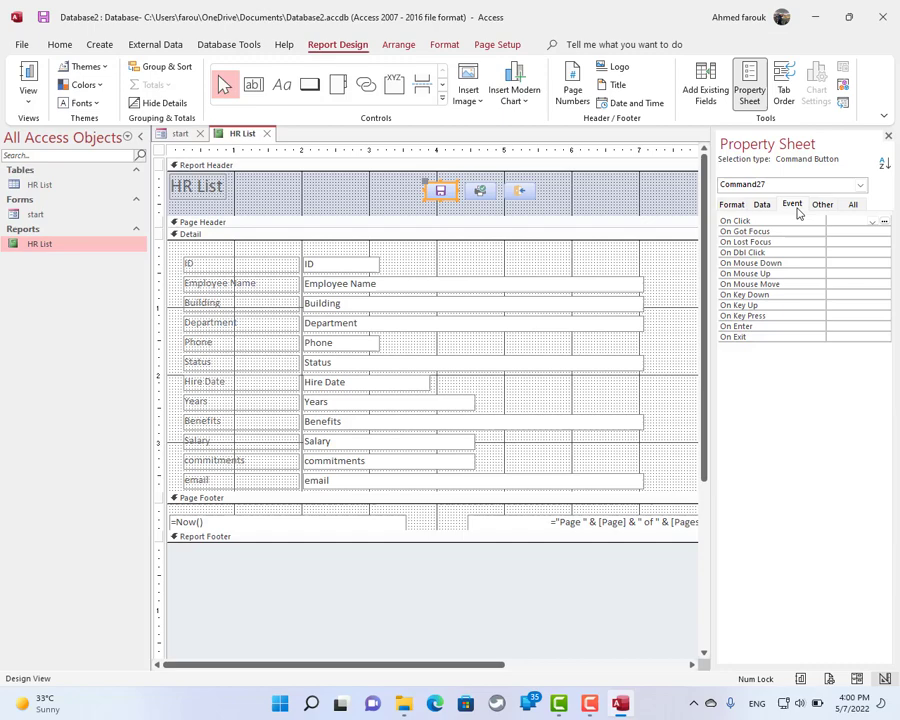
pyautogui.click(884, 222)
pyautogui.doubleClick(410, 212)
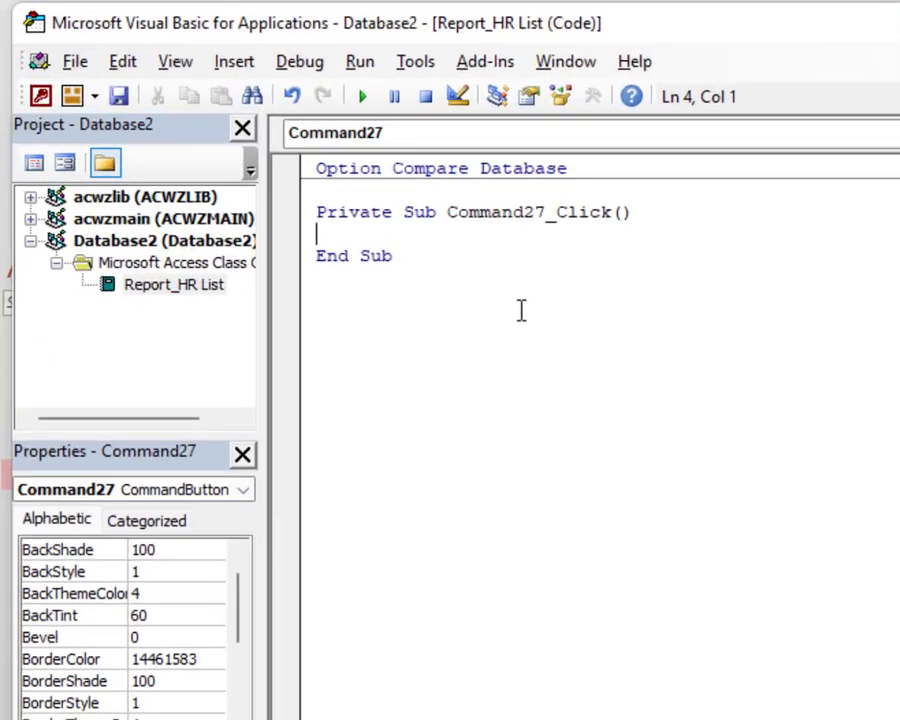
# Write DoCmd.OutputTo acOutputReport, "hr list" inside Command27_Click
pyautogui.write('docmd')
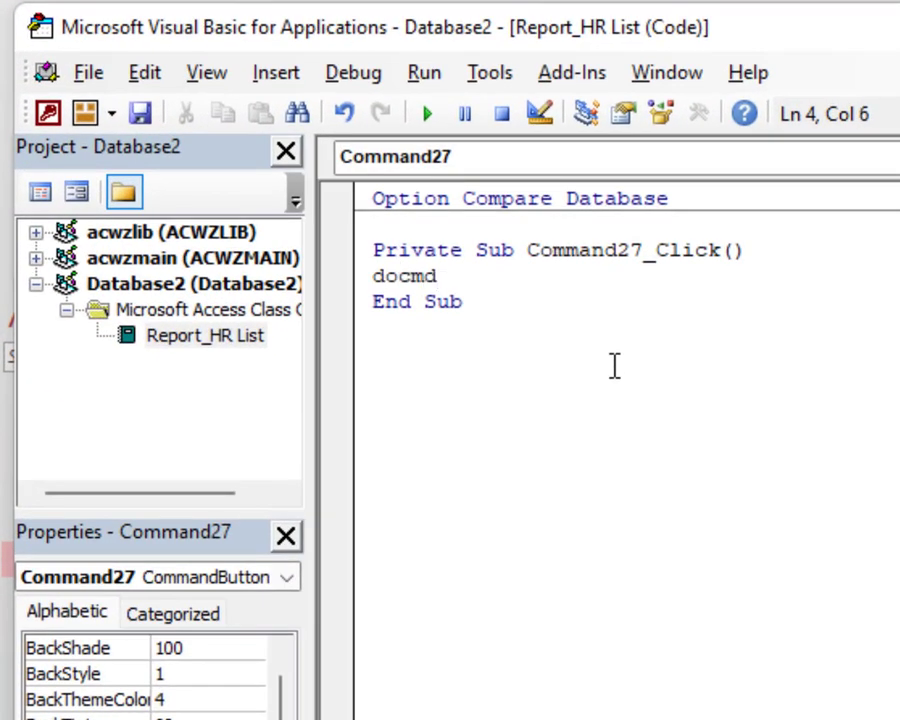
pyautogui.write('.')
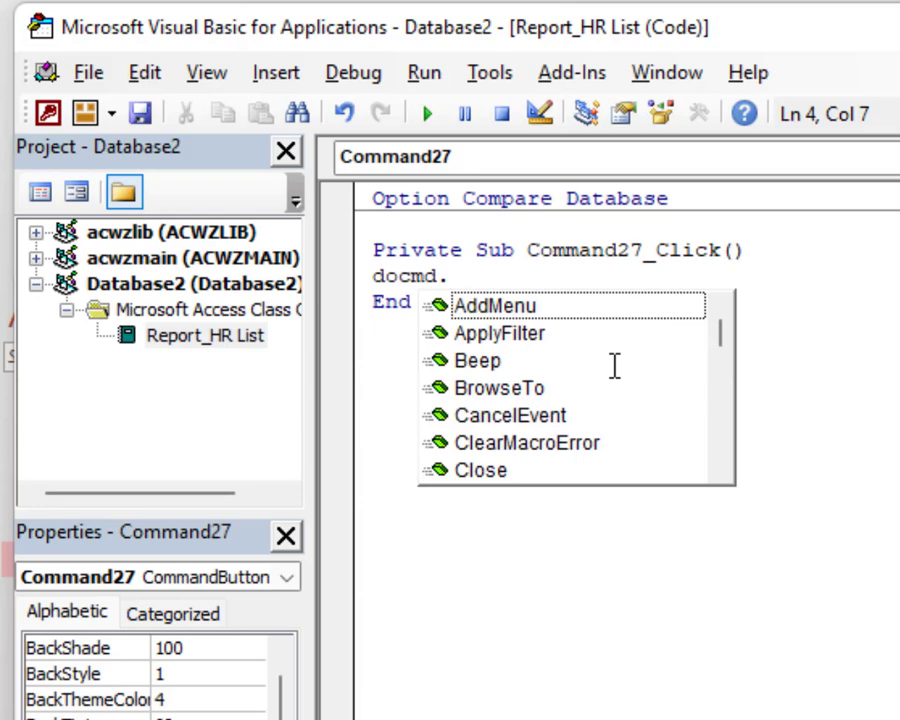
pyautogui.write('ou')
pyautogui.press('Tab')
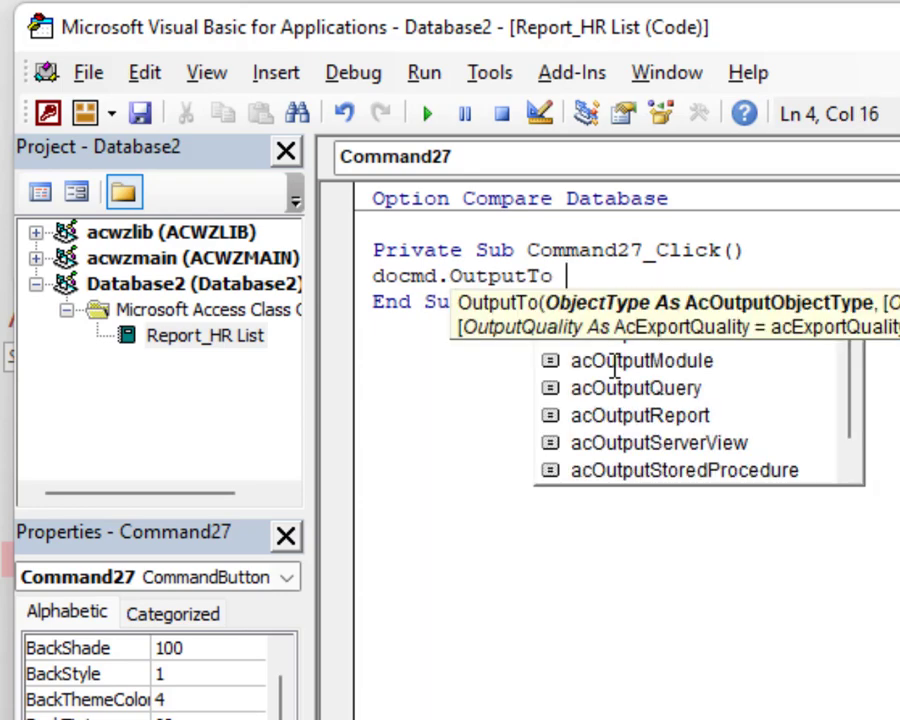
pyautogui.press('Down')
pyautogui.press('Down')
pyautogui.press('Down')
pyautogui.press('Down')
pyautogui.press('Down')
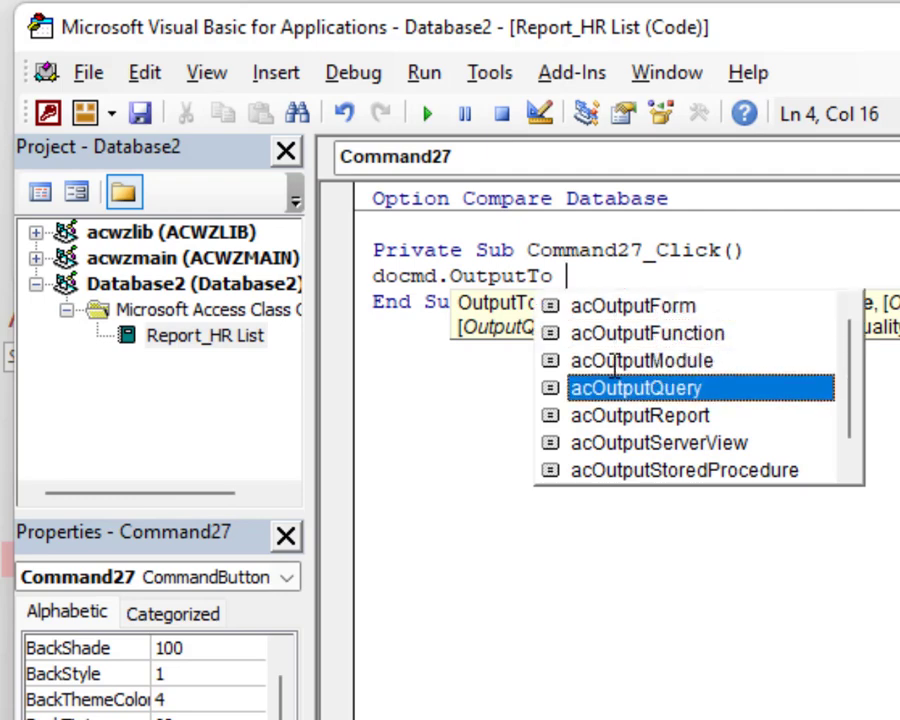
pyautogui.press('Tab')
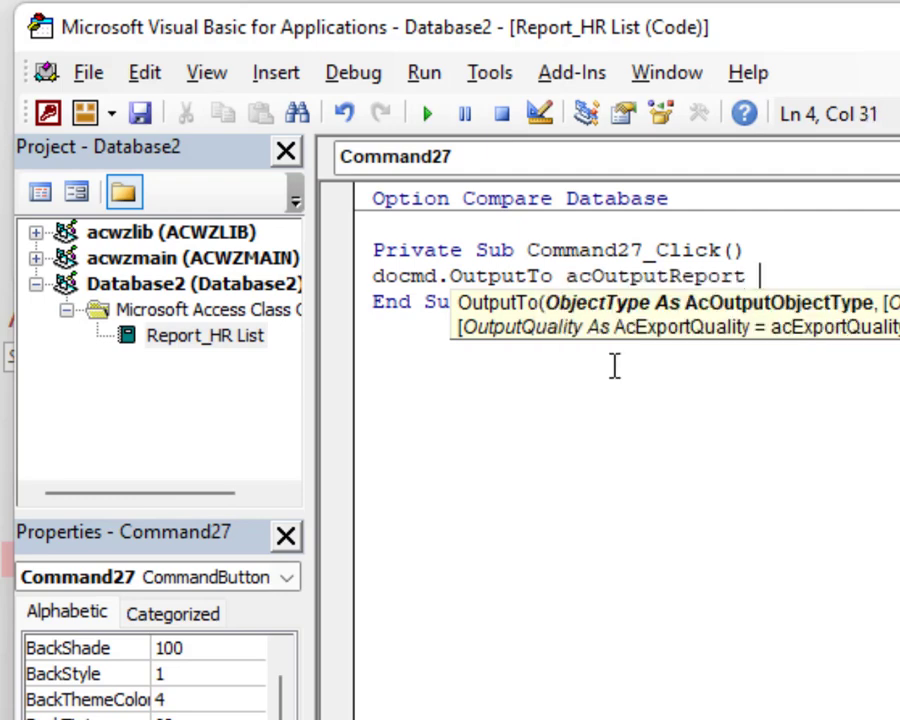
pyautogui.press('BackSpace')
pyautogui.write(', "hr lis')
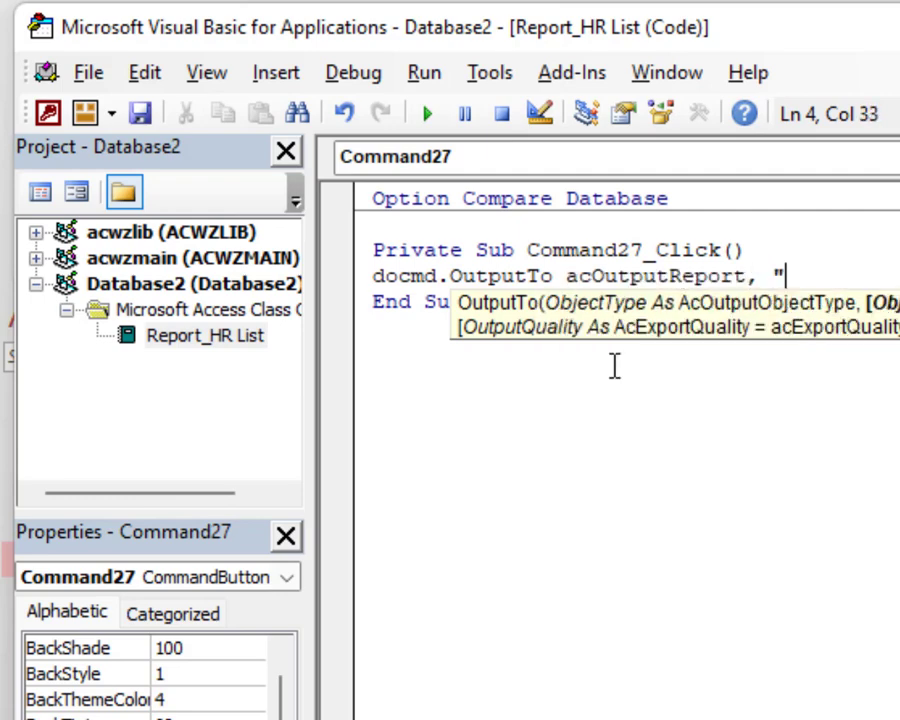
pyautogui.write('t"')
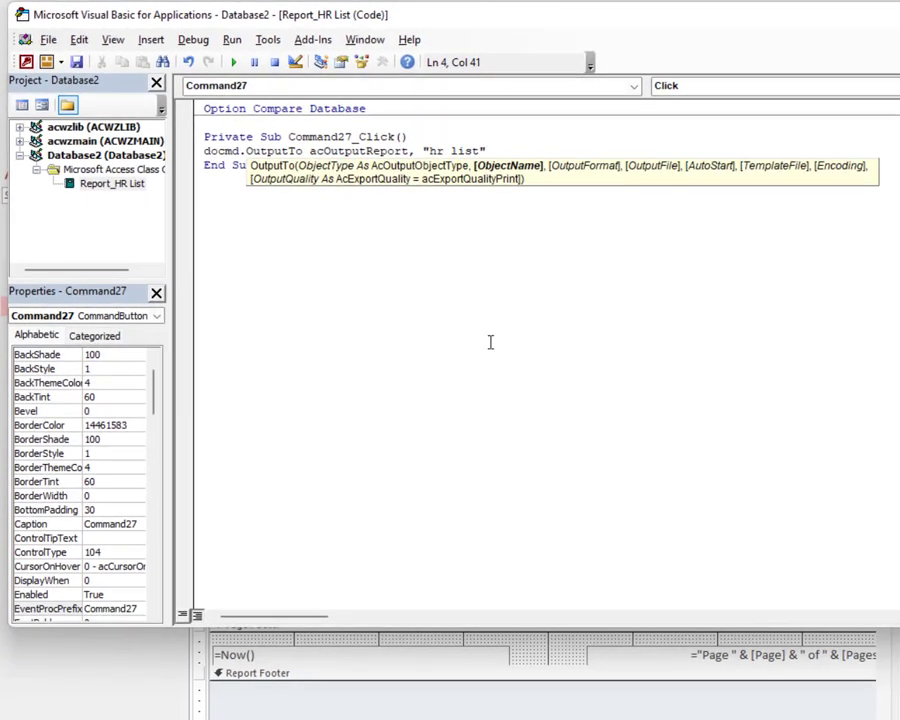
pyautogui.click(524, 229)
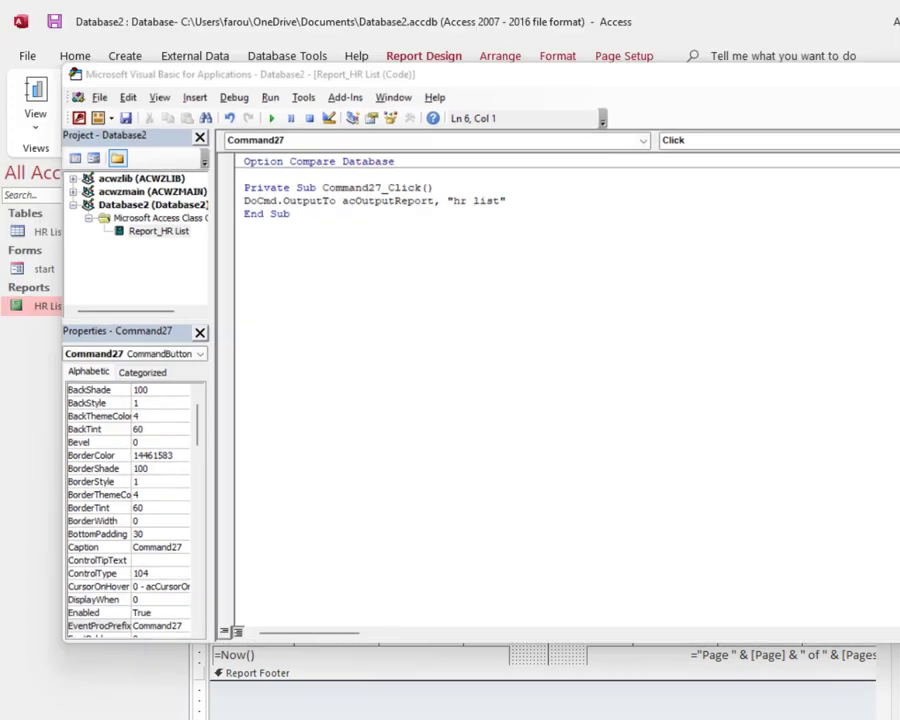
# Test the save button in HR List Report View, cancel the export and debug error 2501
pyautogui.click(410, 58)
pyautogui.click(34, 94)
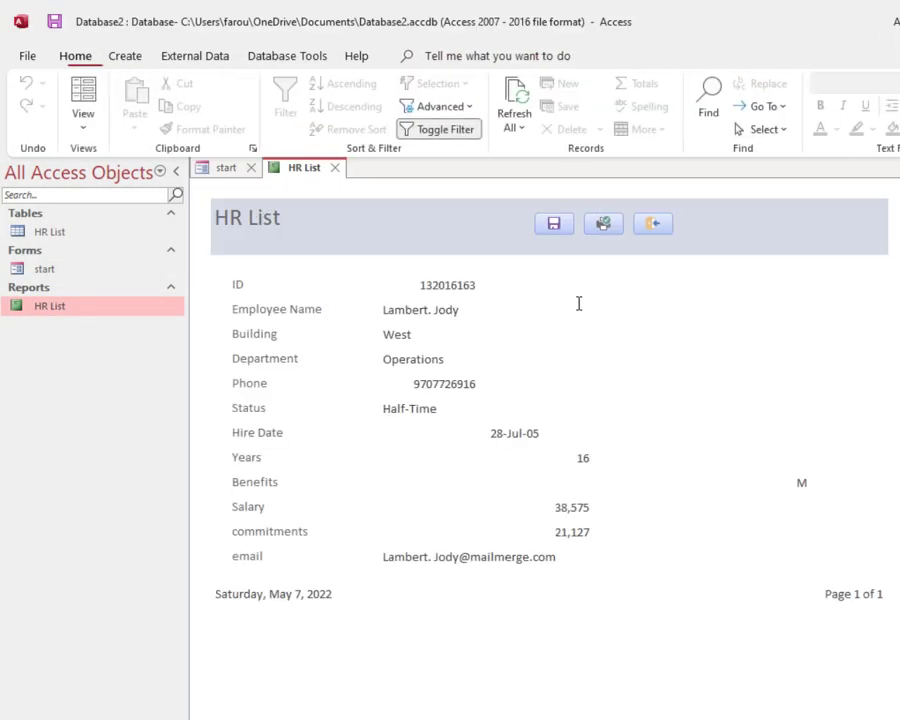
pyautogui.click(555, 224)
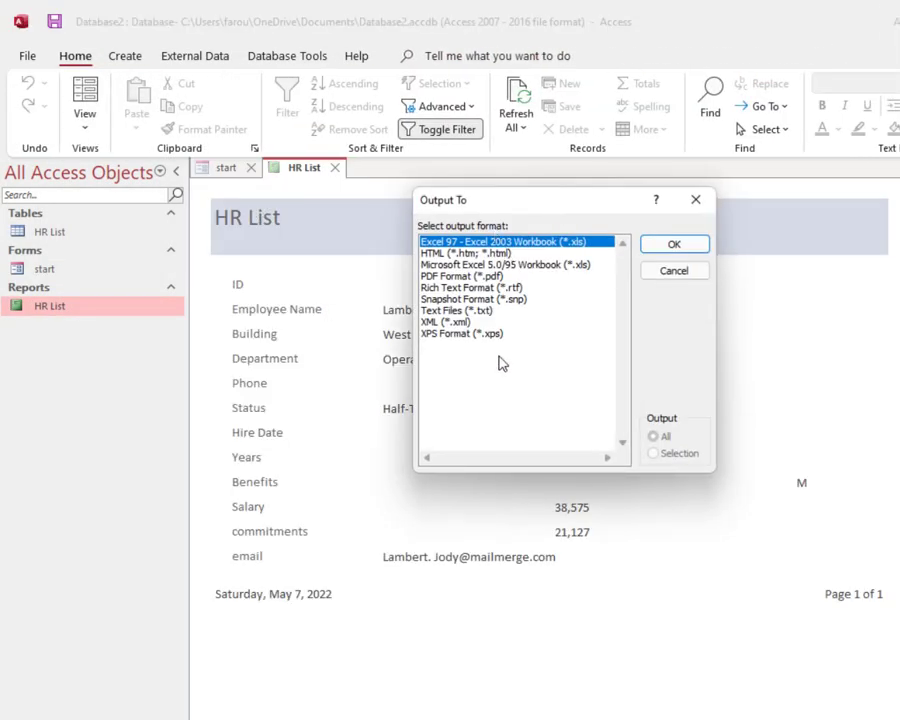
pyautogui.click(674, 271)
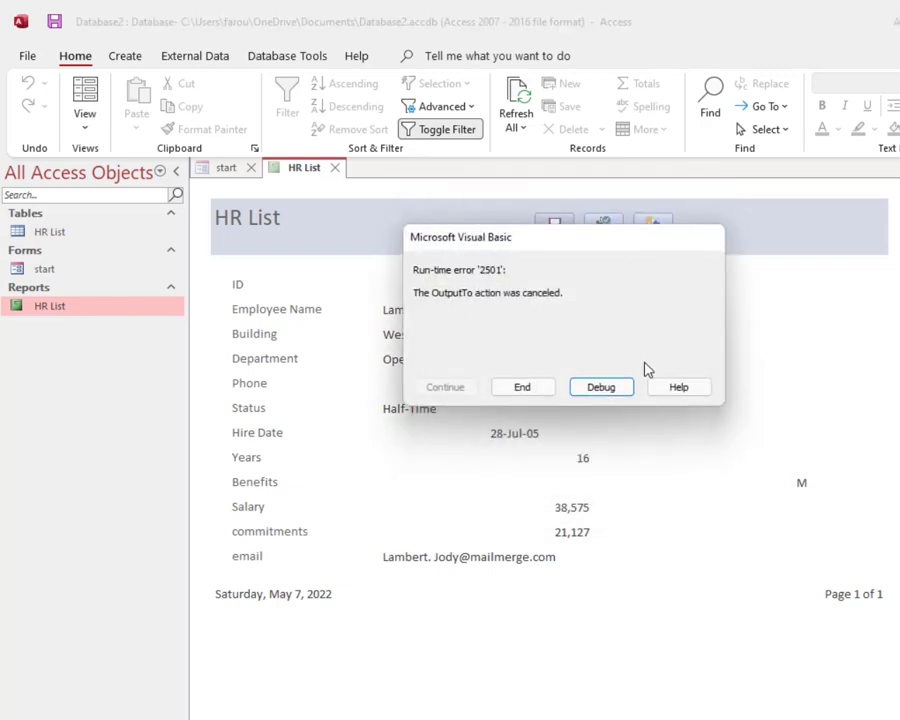
pyautogui.click(621, 391)
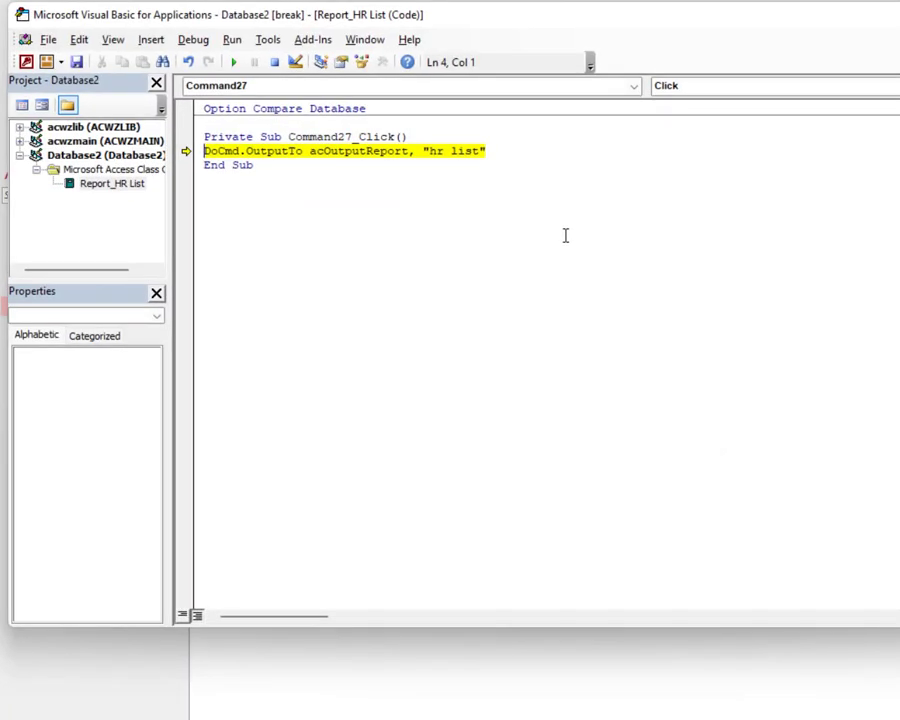
# Reset the paused code and add On Error GoTo err: above the OutputTo line
pyautogui.click(455, 136)
pyautogui.click(274, 61)
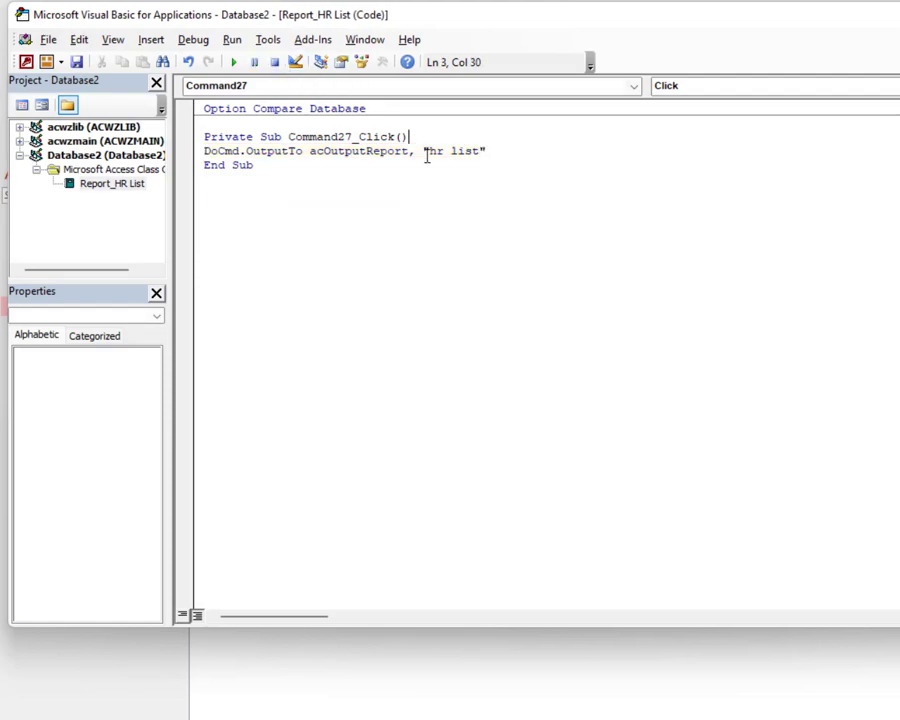
pyautogui.press('Return')
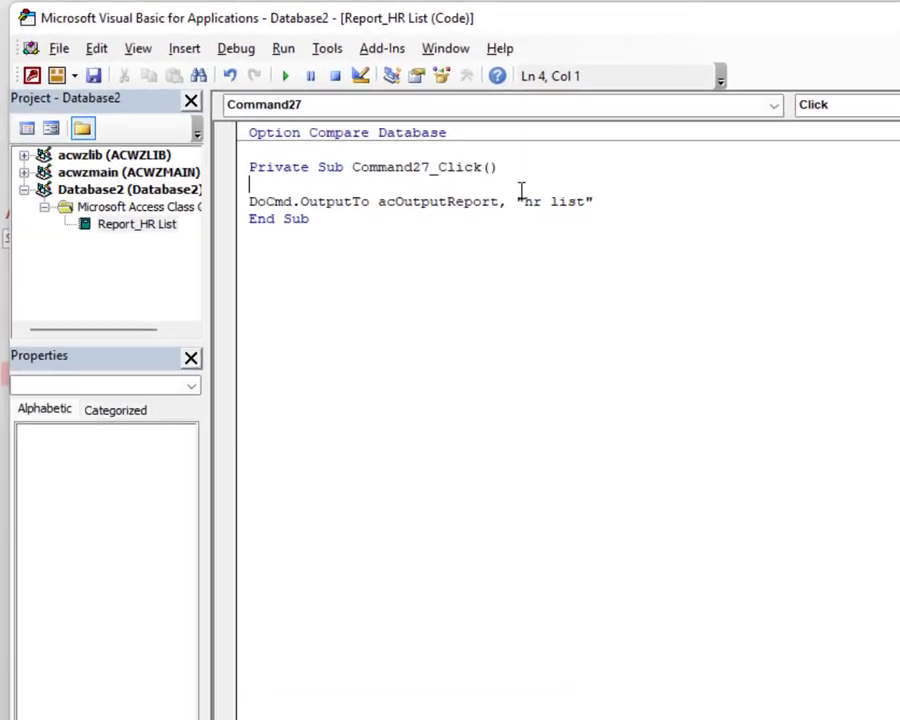
pyautogui.write('on err')
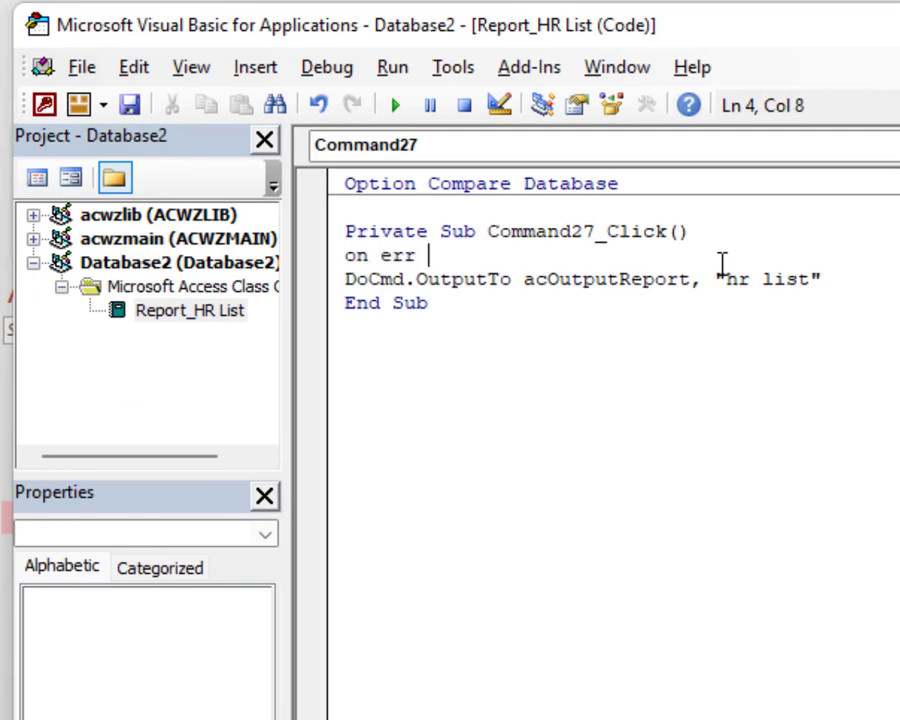
pyautogui.press('BackSpace')
pyautogui.write('or got')
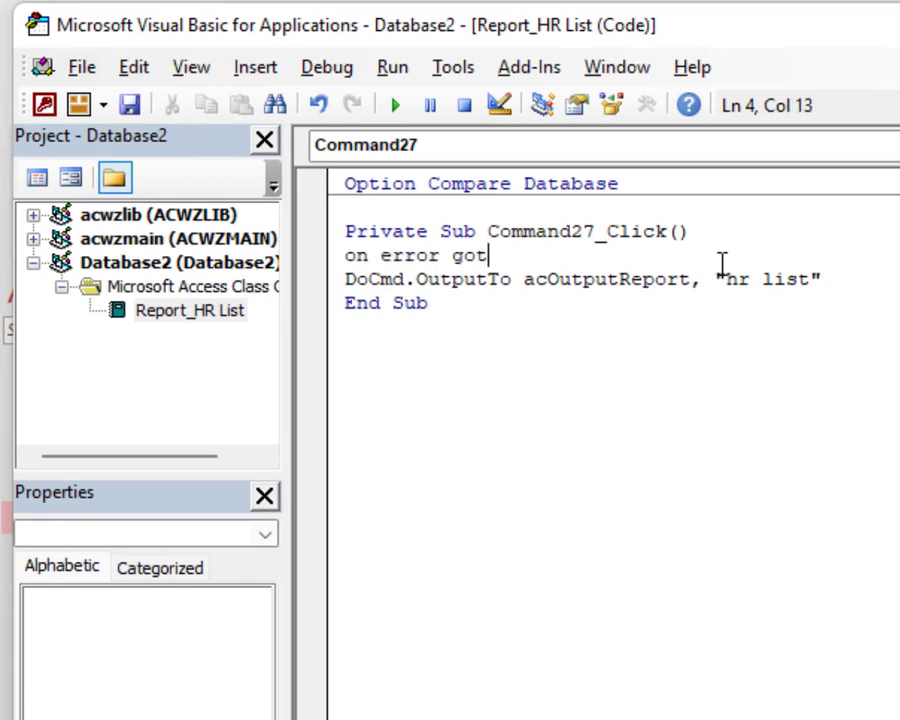
pyautogui.write('o er')
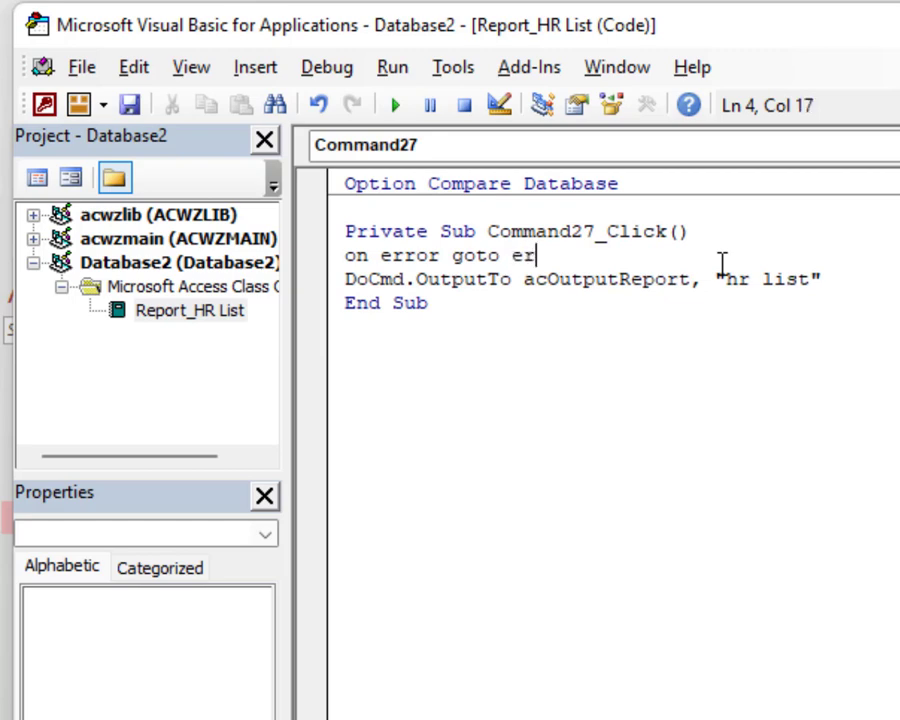
pyautogui.write('r:')
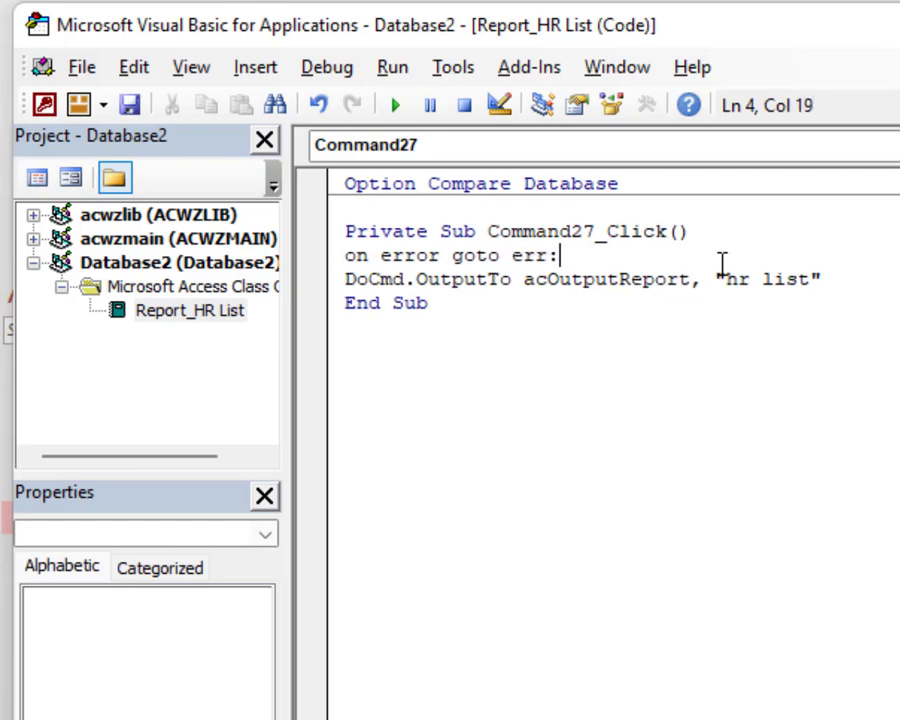
pyautogui.click(864, 277)
# Add an err: label with MsgBox "operation failed" below the OutputTo line
pyautogui.press('Return')
pyautogui.press('Return')
pyautogui.write('err:')
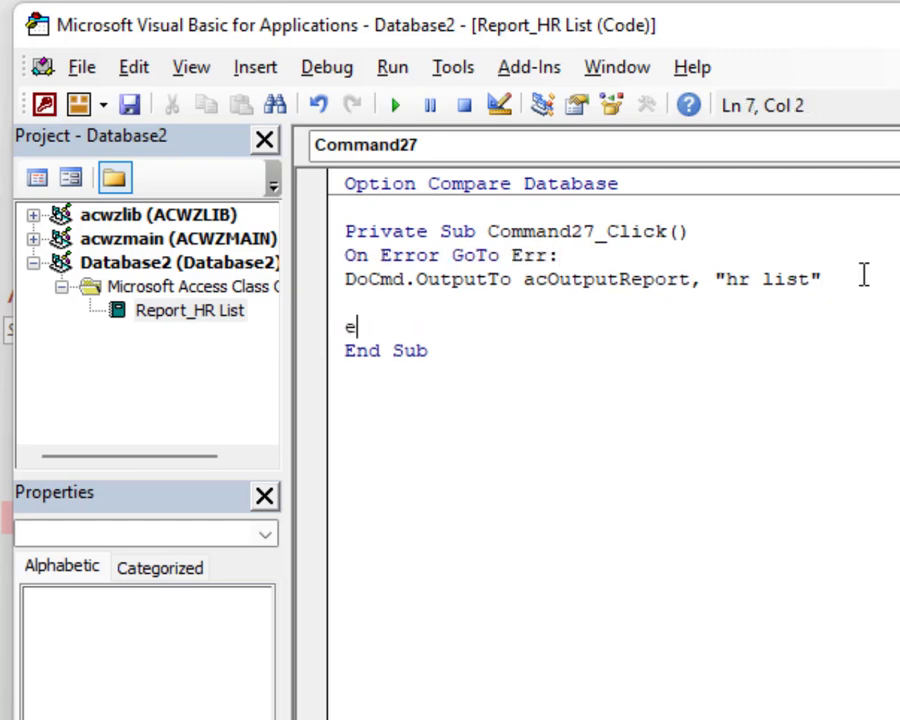
pyautogui.press('Return')
pyautogui.write('ms')
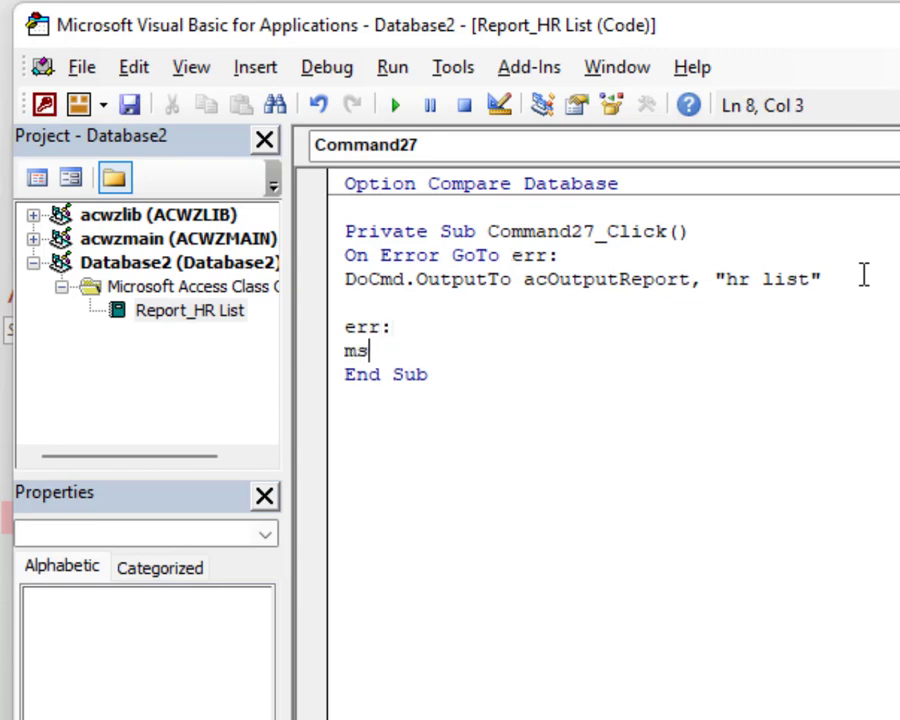
pyautogui.write('gbox "operat')
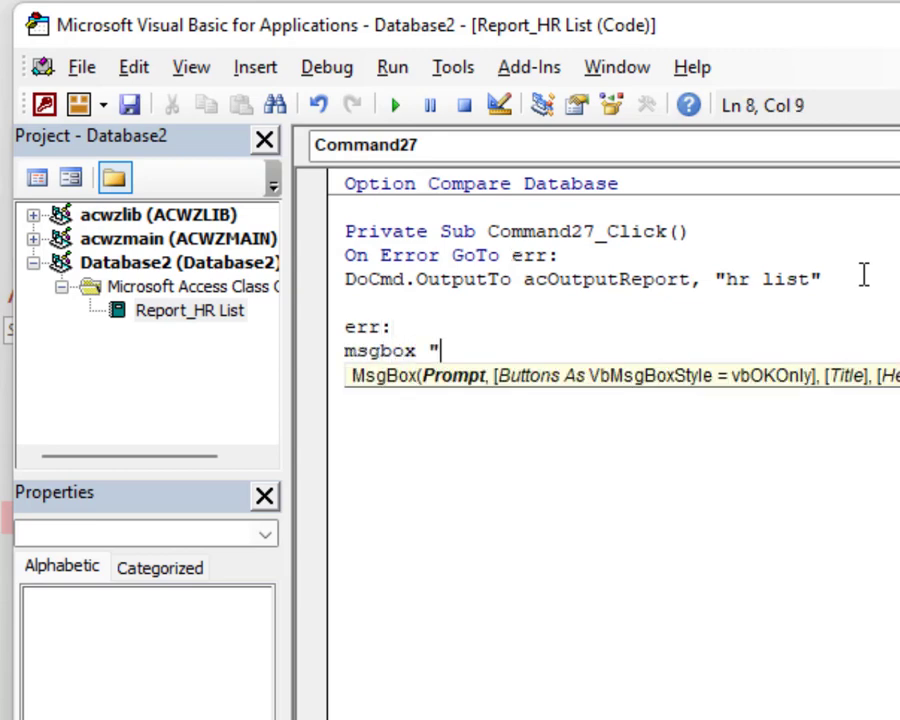
pyautogui.write('ion failed')
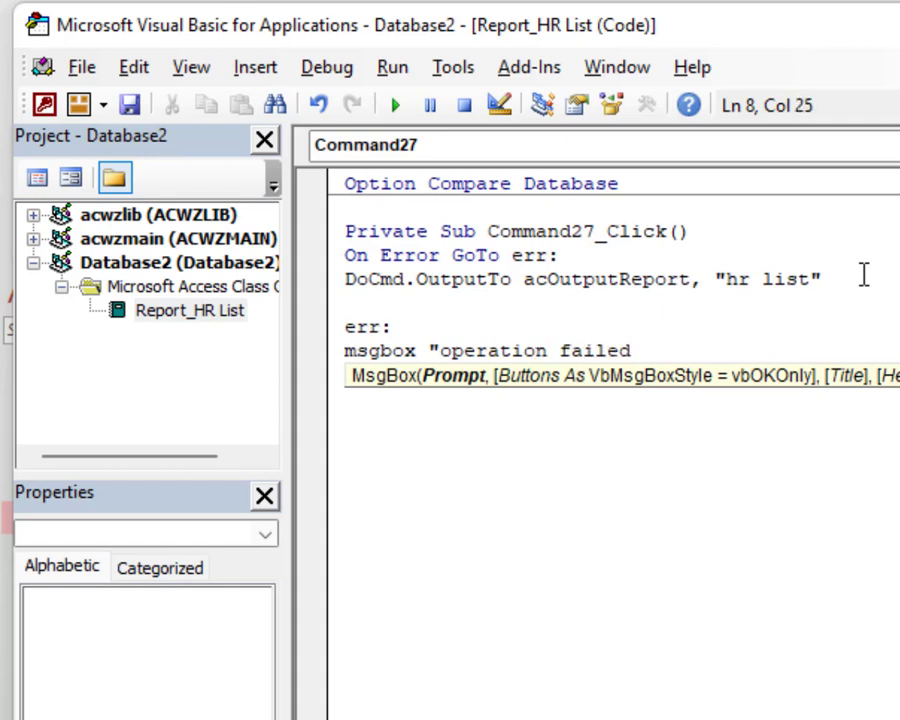
pyautogui.write('"')
pyautogui.click(793, 577)
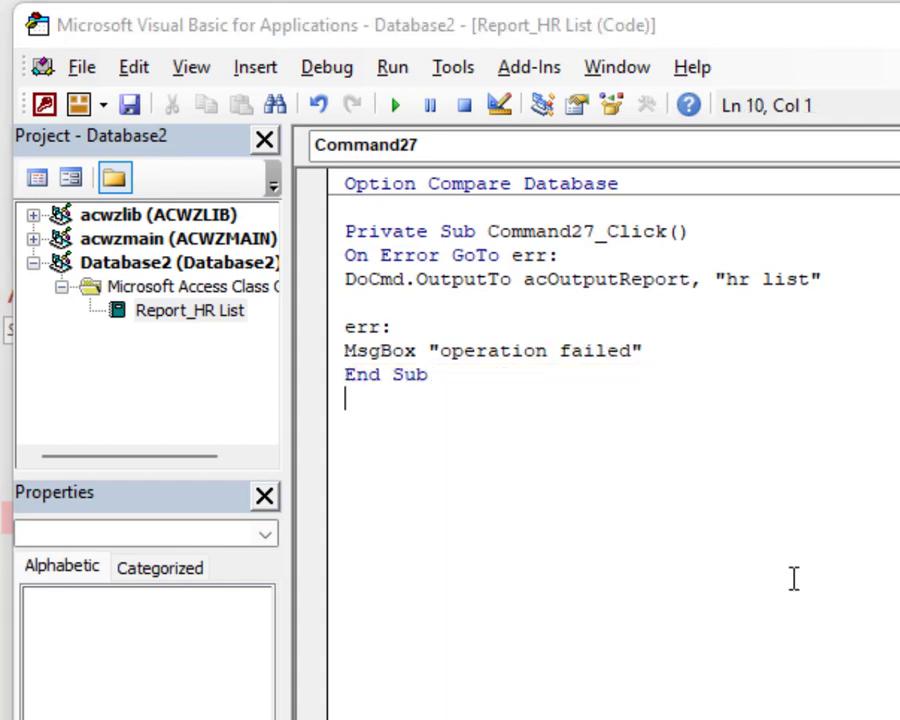
# Test the save button, cancel the export and dismiss the "operation failed" message
pyautogui.hotkey('alt', 'F11')
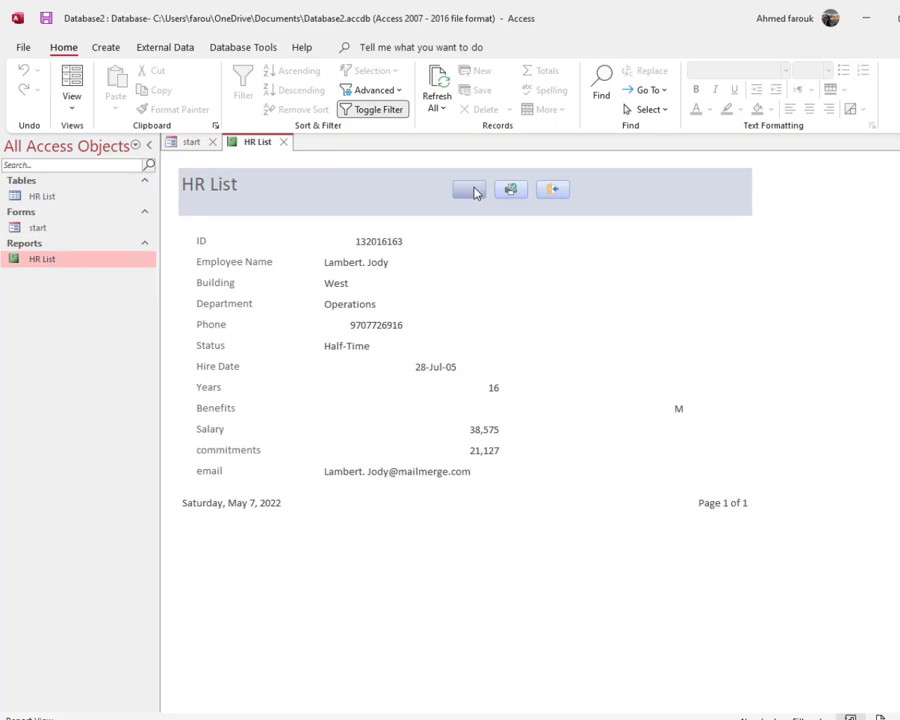
pyautogui.click(472, 191)
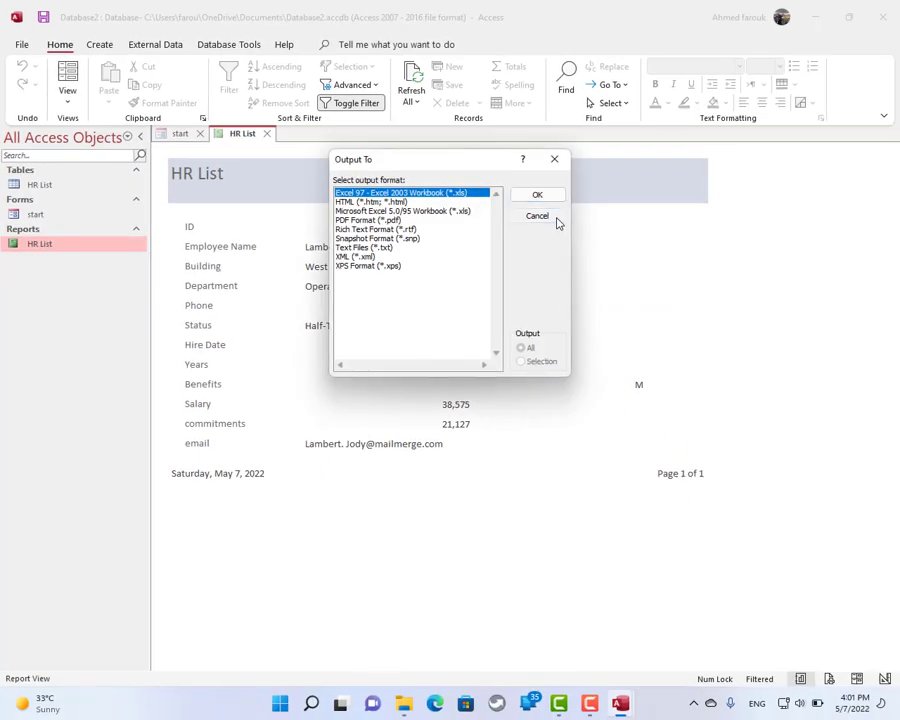
pyautogui.click(591, 236)
pyautogui.click(485, 393)
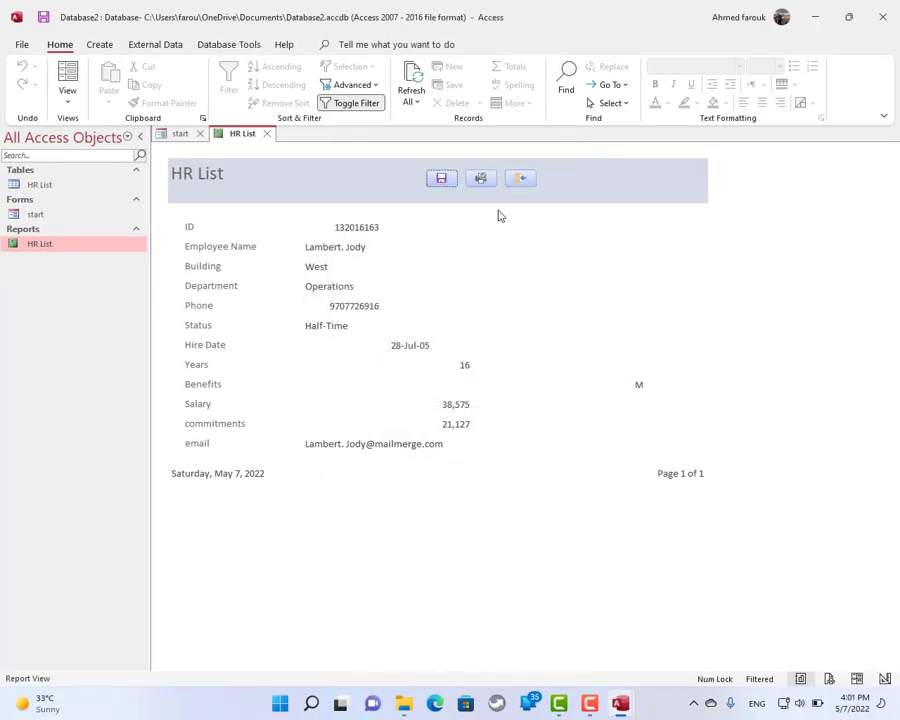
# Switch the report to Design View and create a click procedure for the print button
pyautogui.rightClick(507, 233)
pyautogui.click(546, 275)
pyautogui.click(489, 195)
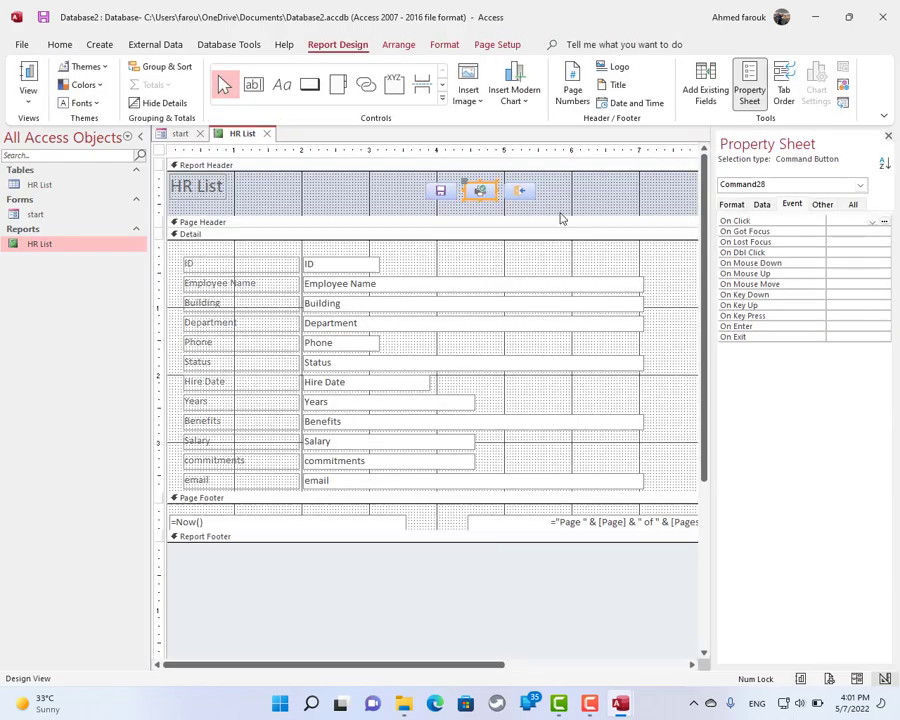
pyautogui.click(884, 221)
pyautogui.click(409, 212)
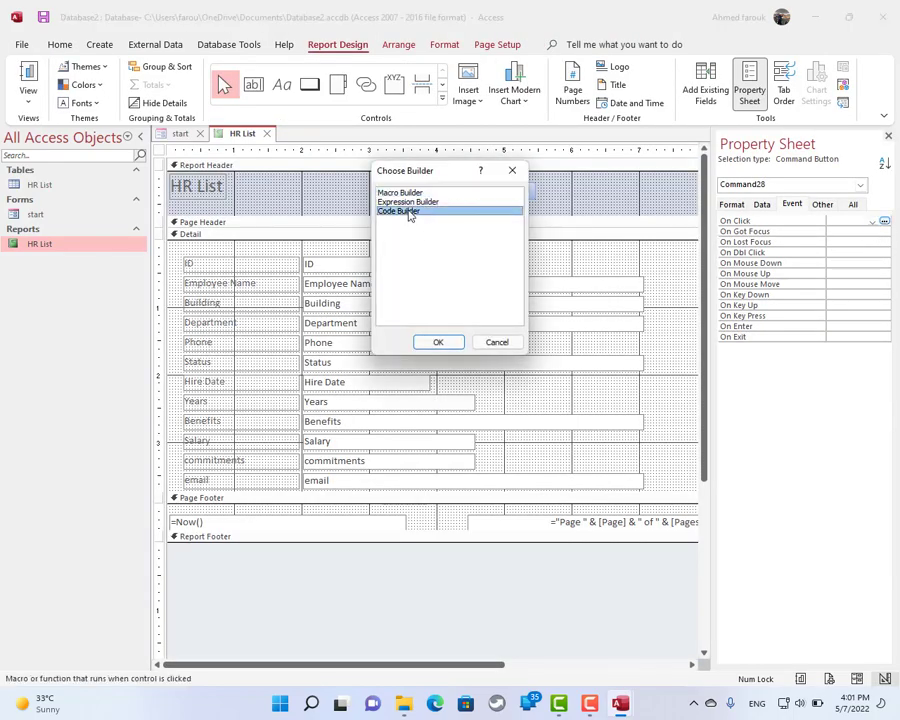
pyautogui.doubleClick(409, 212)
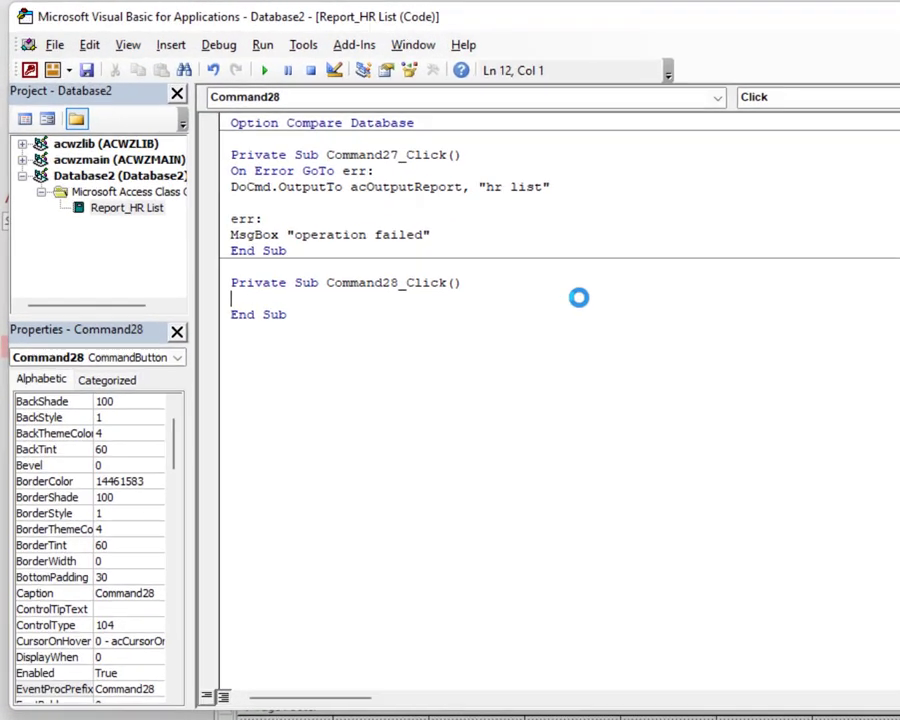
# Add DoCmd.RunCommand acCmdPrint to Command28_Click
pyautogui.write('docmd')
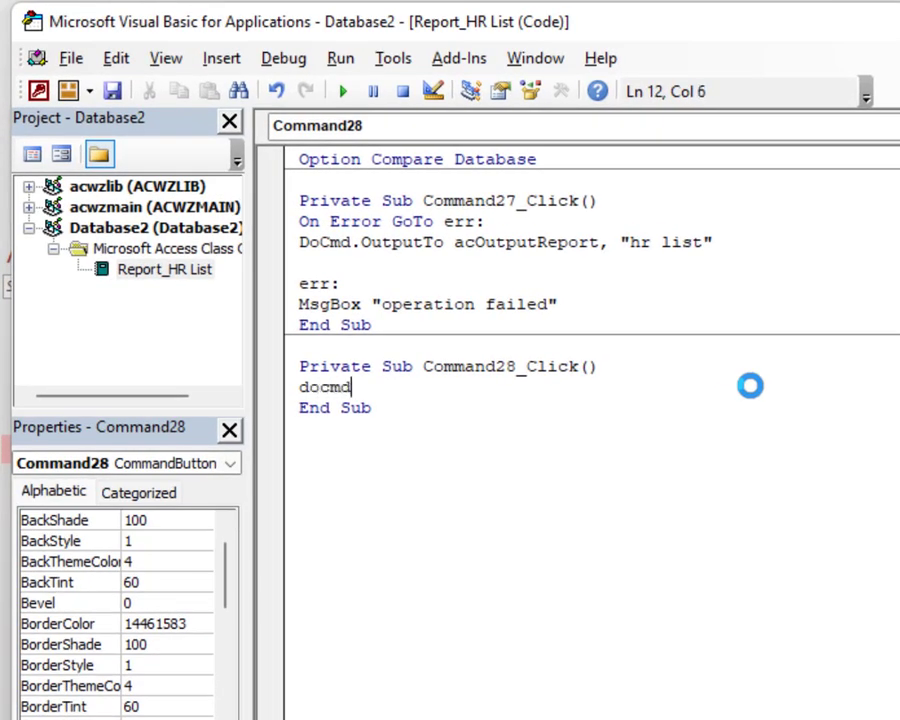
pyautogui.write('.')
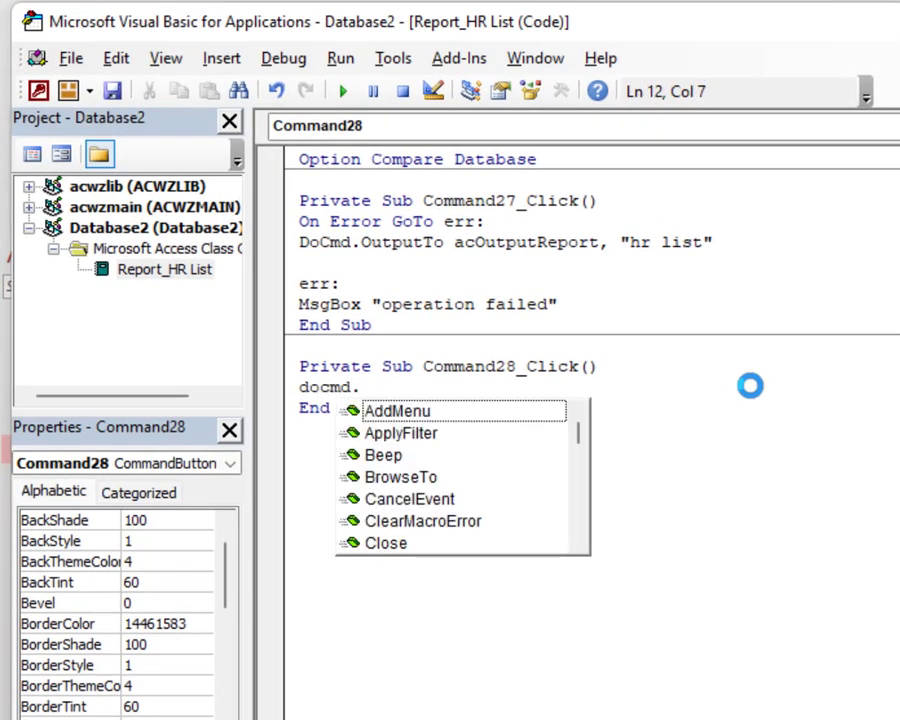
pyautogui.write('RunCommand ')
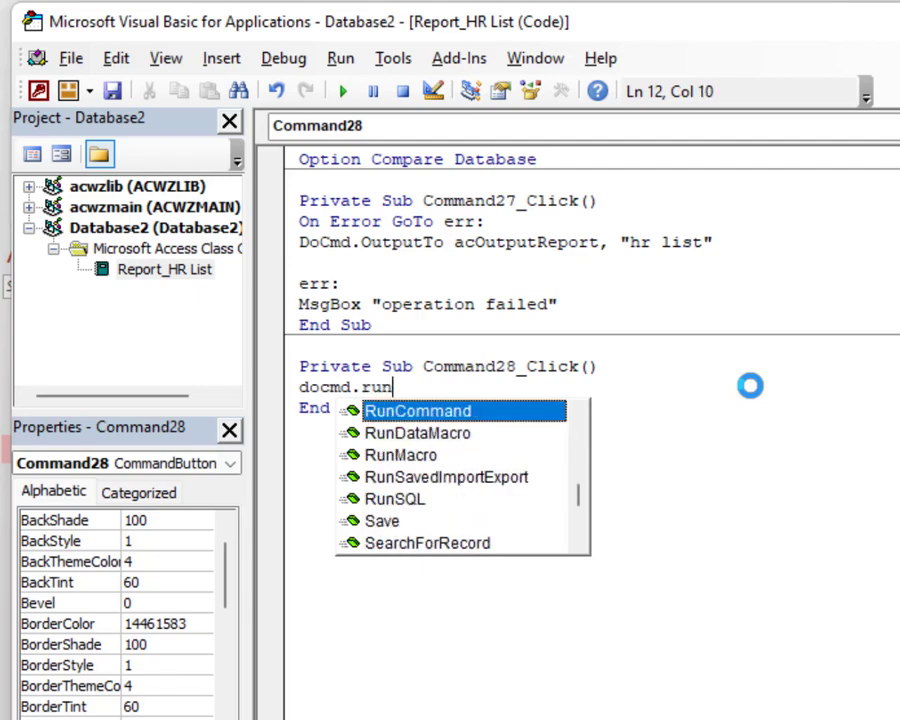
pyautogui.write('a')
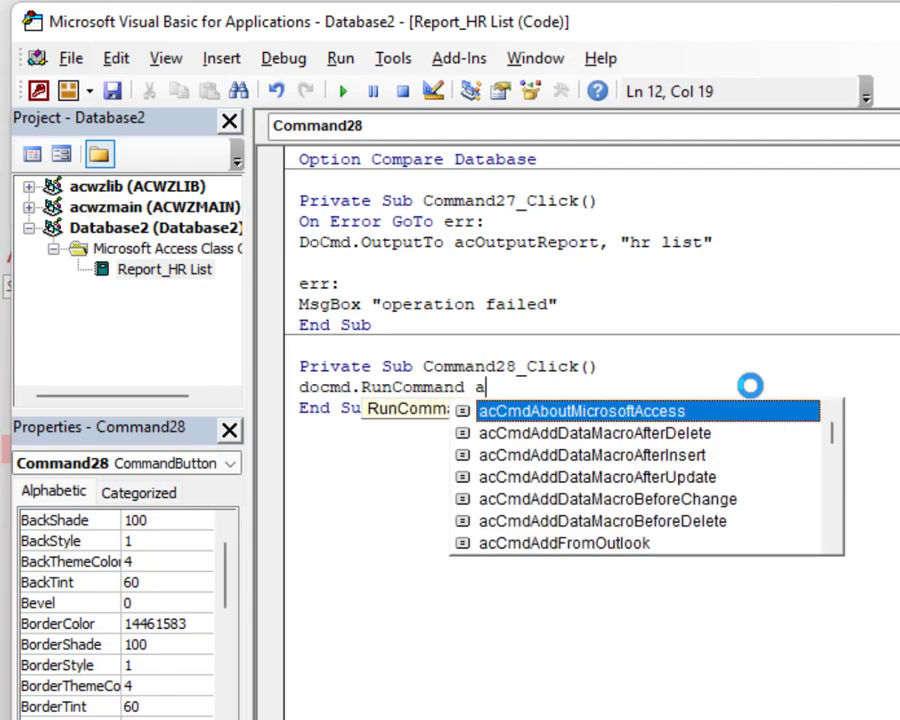
pyautogui.write('ccmd')
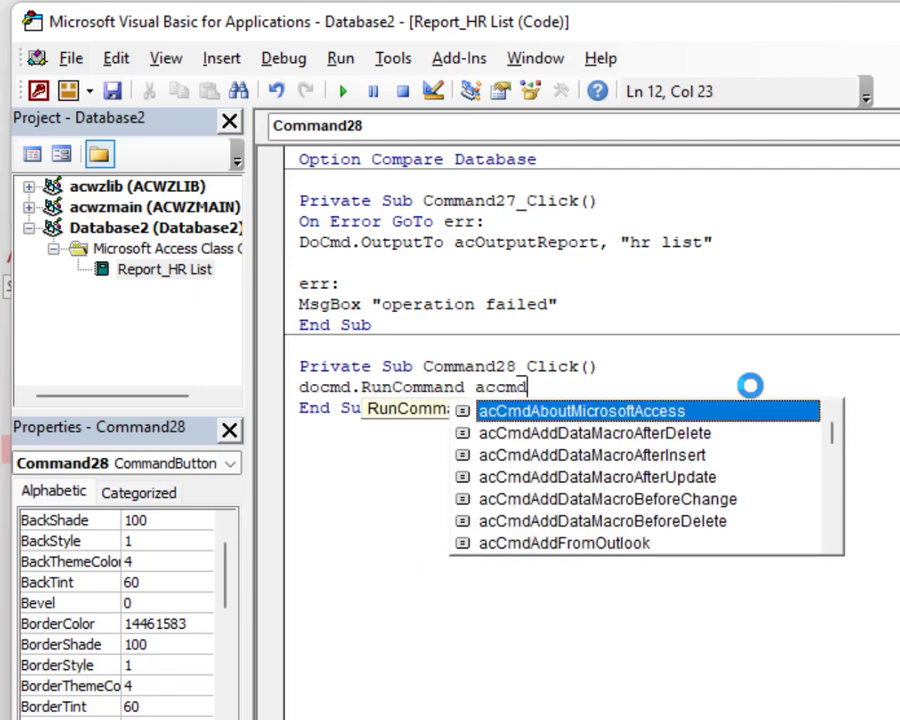
pyautogui.write('p')
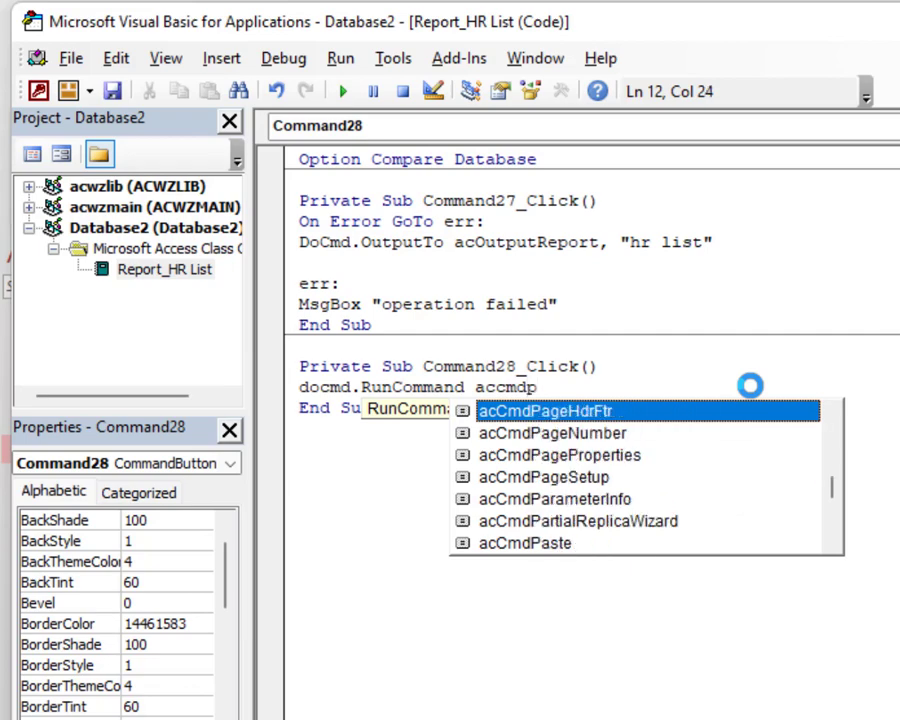
pyautogui.write('r')
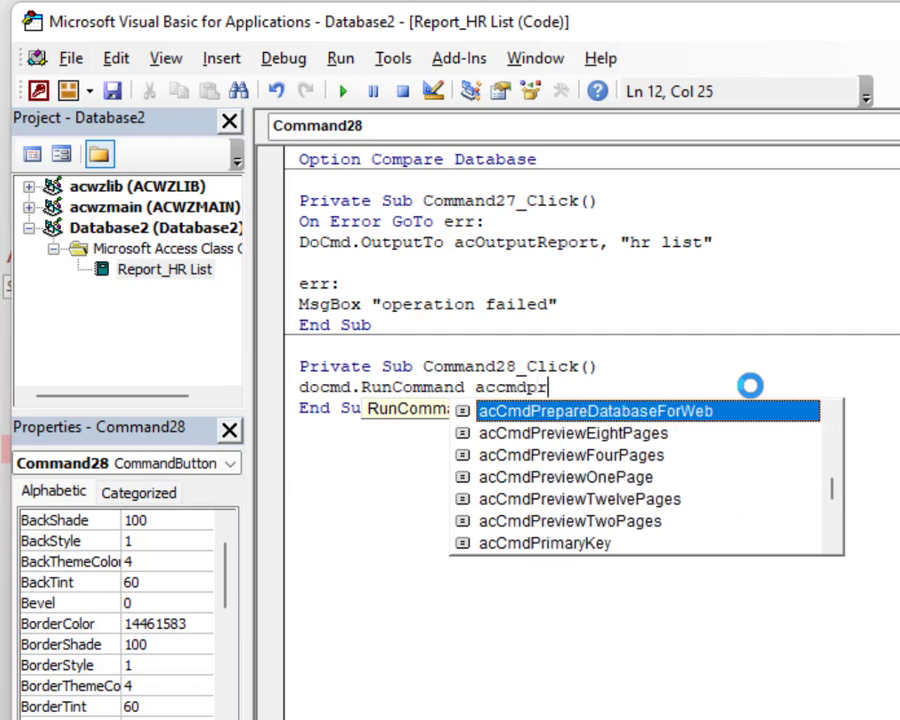
pyautogui.write('in')
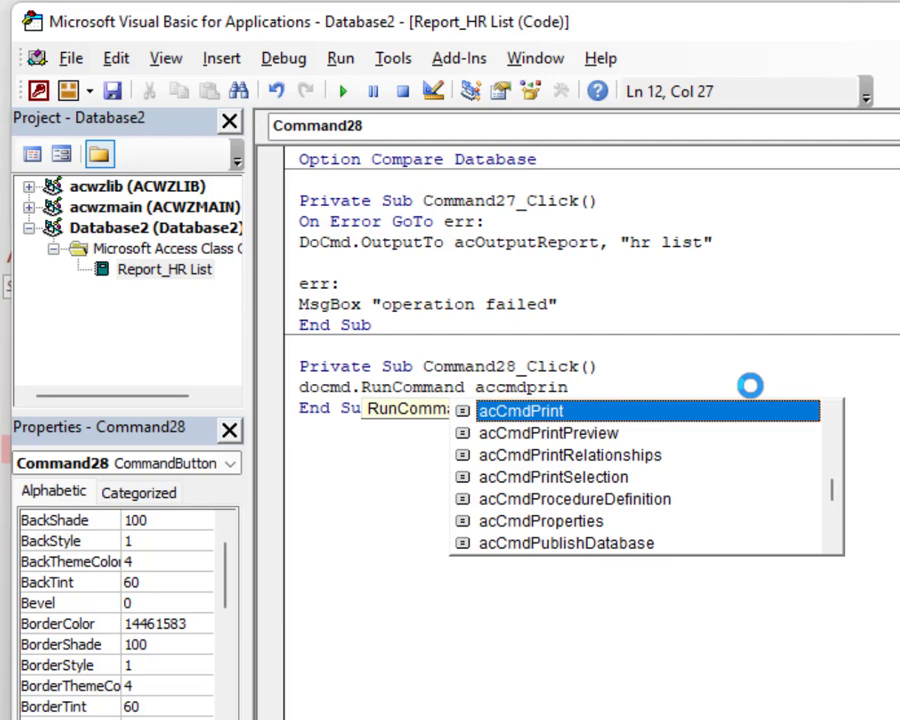
pyautogui.press('Tab')
pyautogui.click(644, 596)
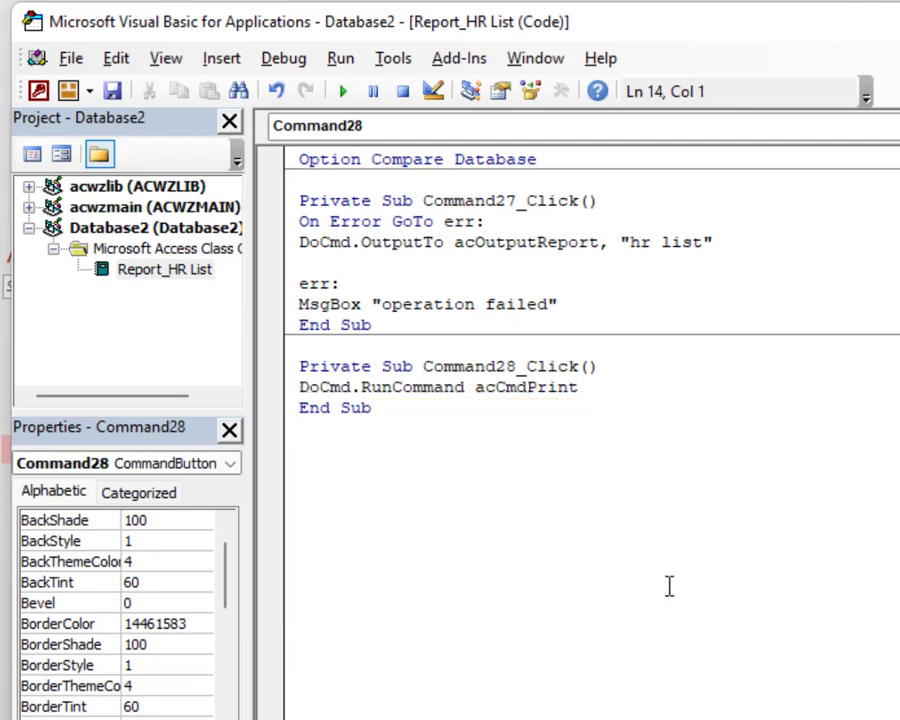
# Test the print button, cancel the Print dialog, then debug and reset error 2501
pyautogui.hotkey('alt', 'F11')
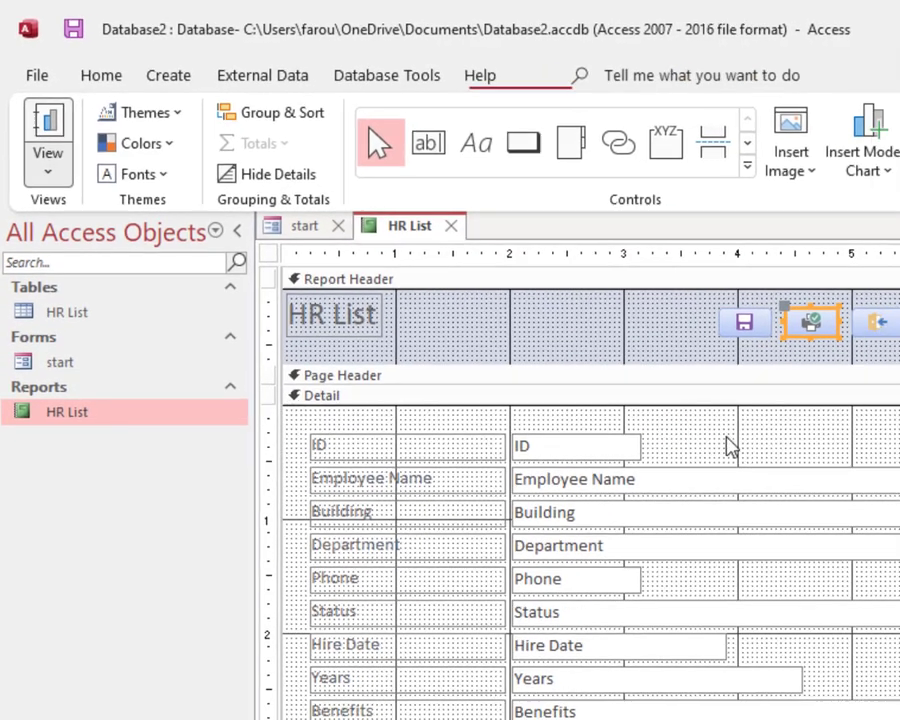
pyautogui.click(811, 322)
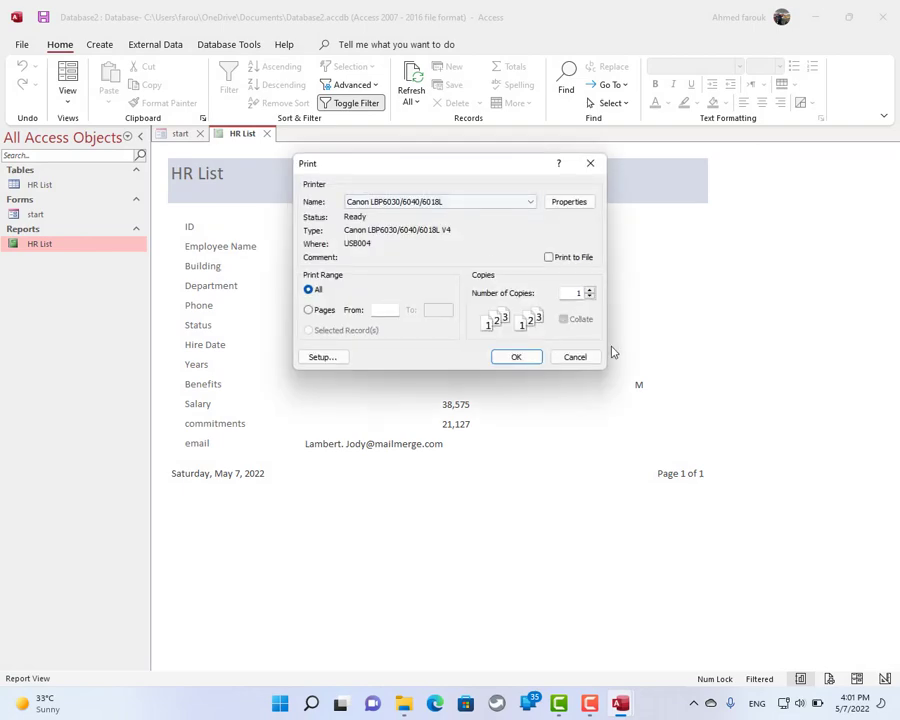
pyautogui.click(576, 358)
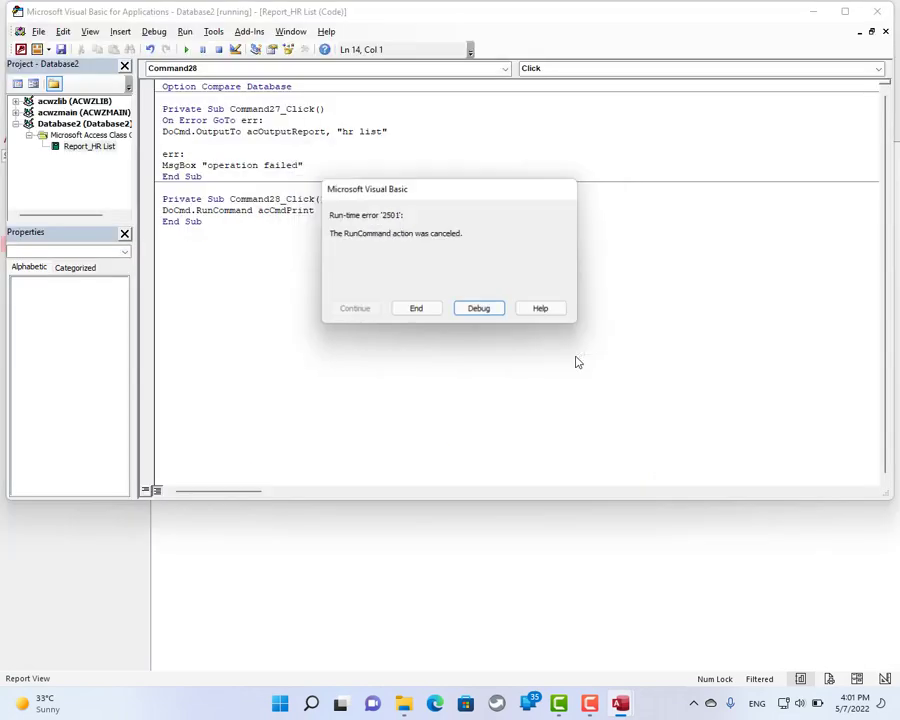
pyautogui.click(455, 310)
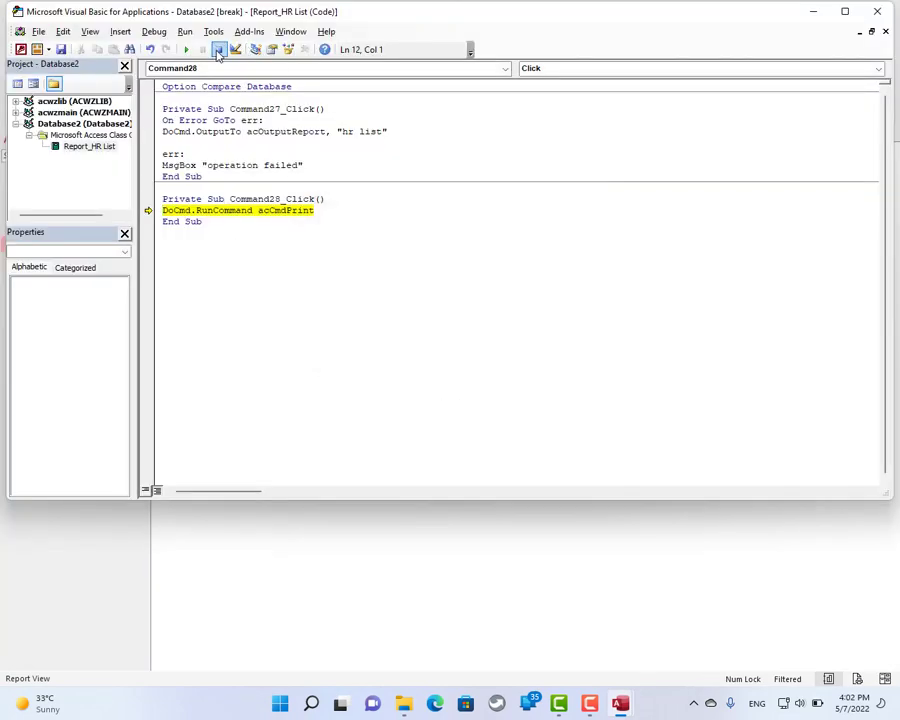
pyautogui.click(218, 50)
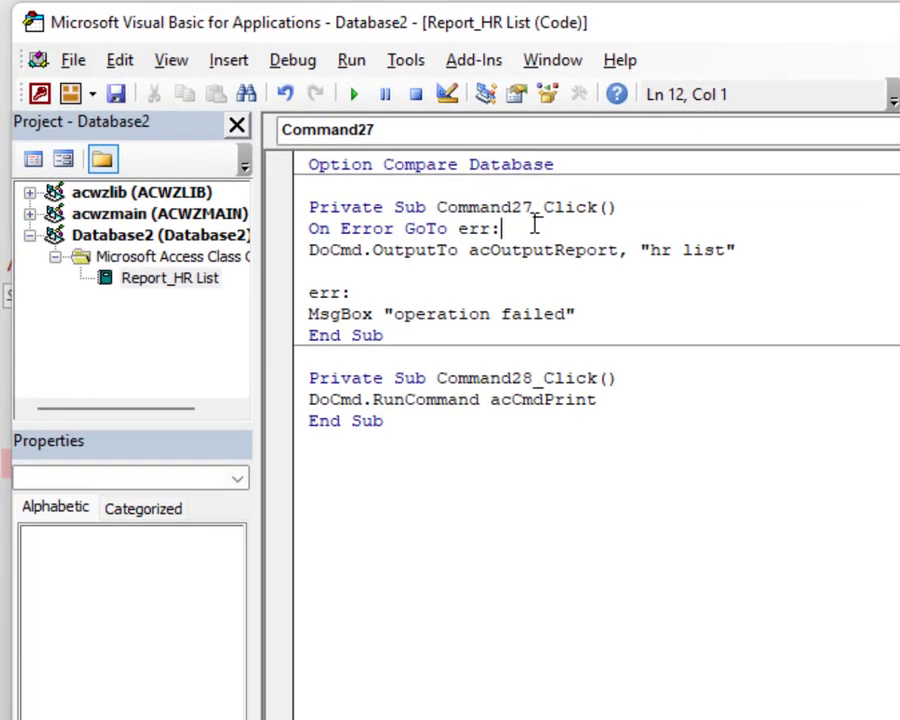
# Paste the On Error GoTo err: line at the top of Command28_Click
pyautogui.moveTo(280, 118); pyautogui.dragTo(164, 120)
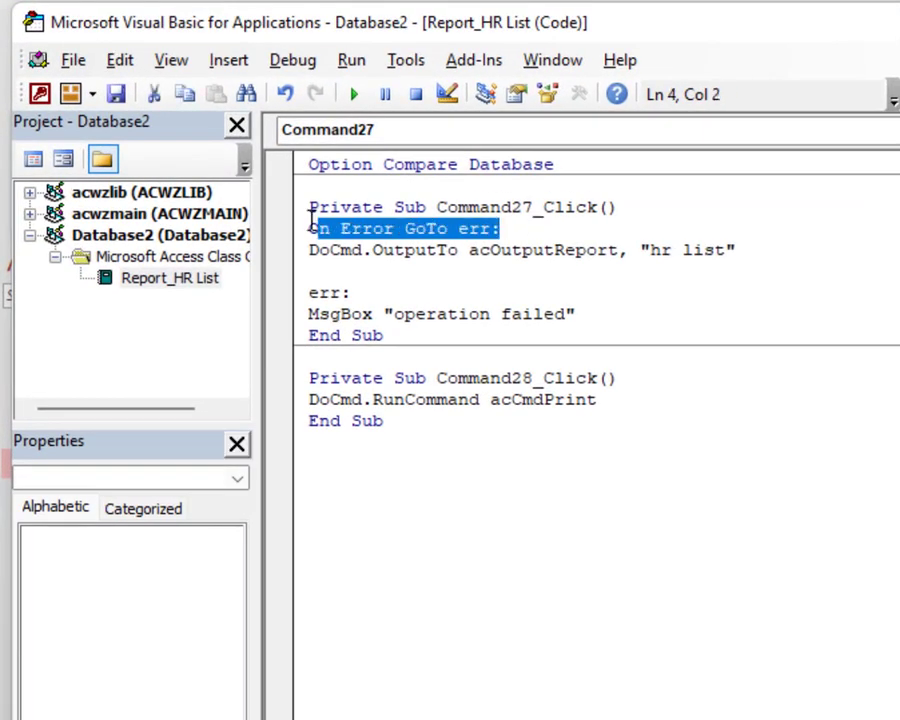
pyautogui.moveTo(311, 219); pyautogui.dragTo(305, 218)
pyautogui.hotkey('ctrl', 'c')
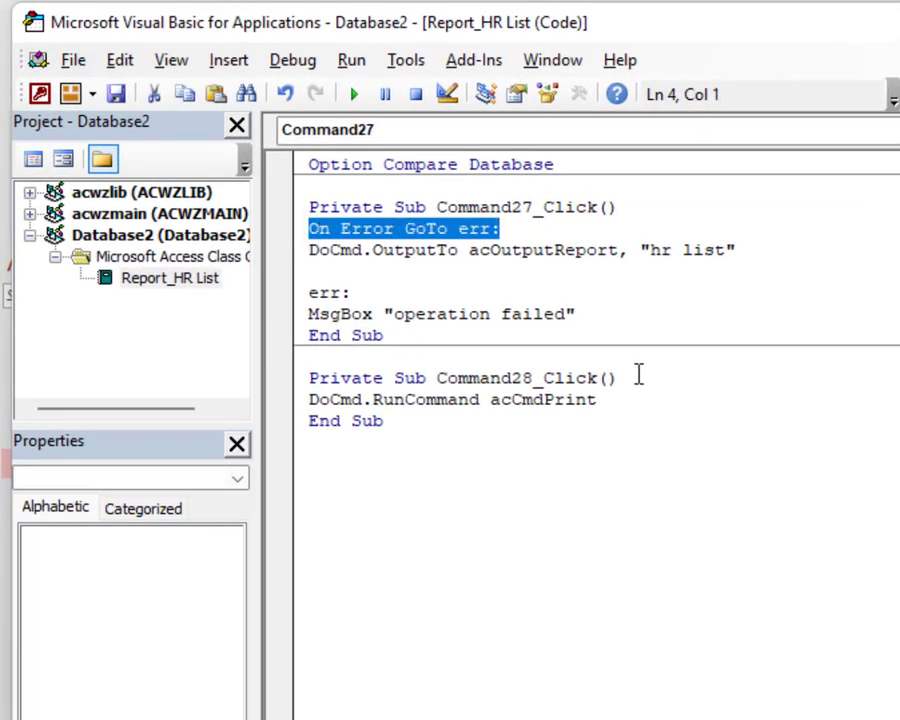
pyautogui.click(637, 377)
pyautogui.press('Return')
pyautogui.hotkey('ctrl', 'v')
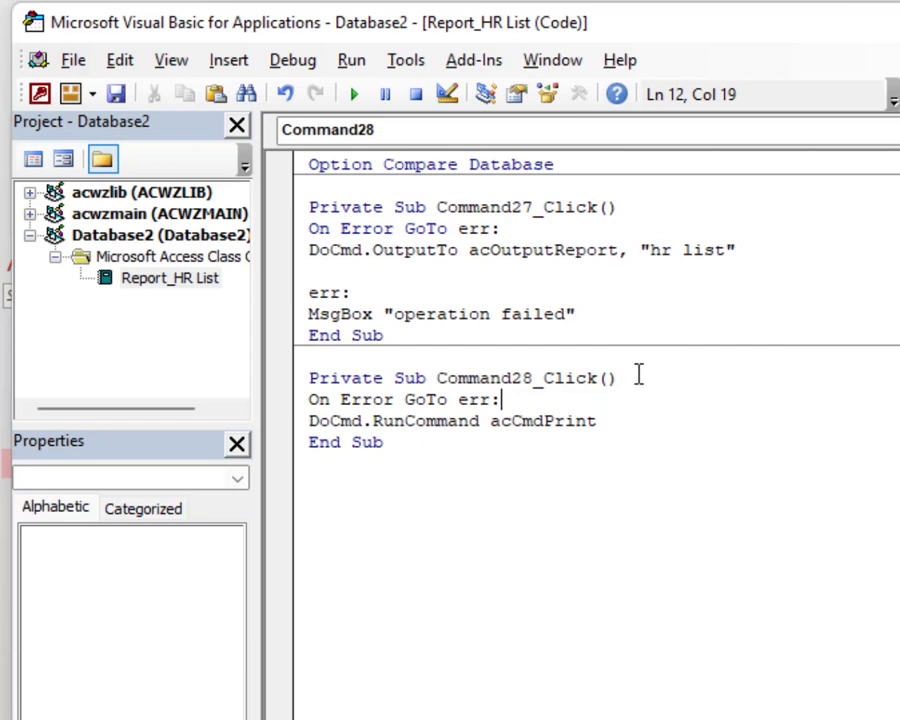
pyautogui.click(626, 418)
pyautogui.press('Return')
pyautogui.press('Return')
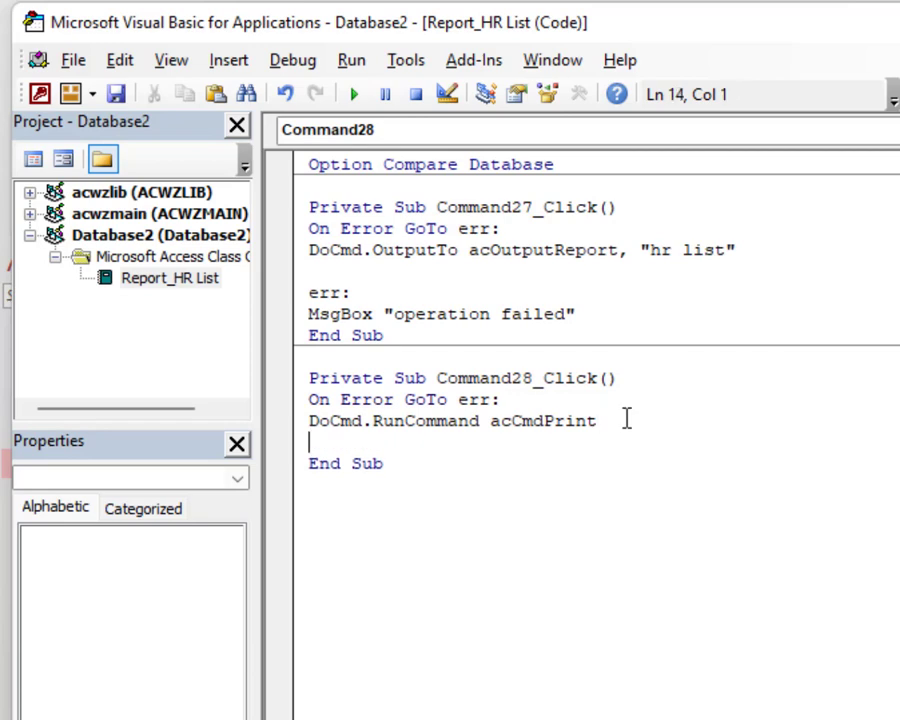
# Copy the err: label and "operation failed" MsgBox lines to the end of Command28_Click
pyautogui.moveTo(572, 315); pyautogui.dragTo(301, 290)
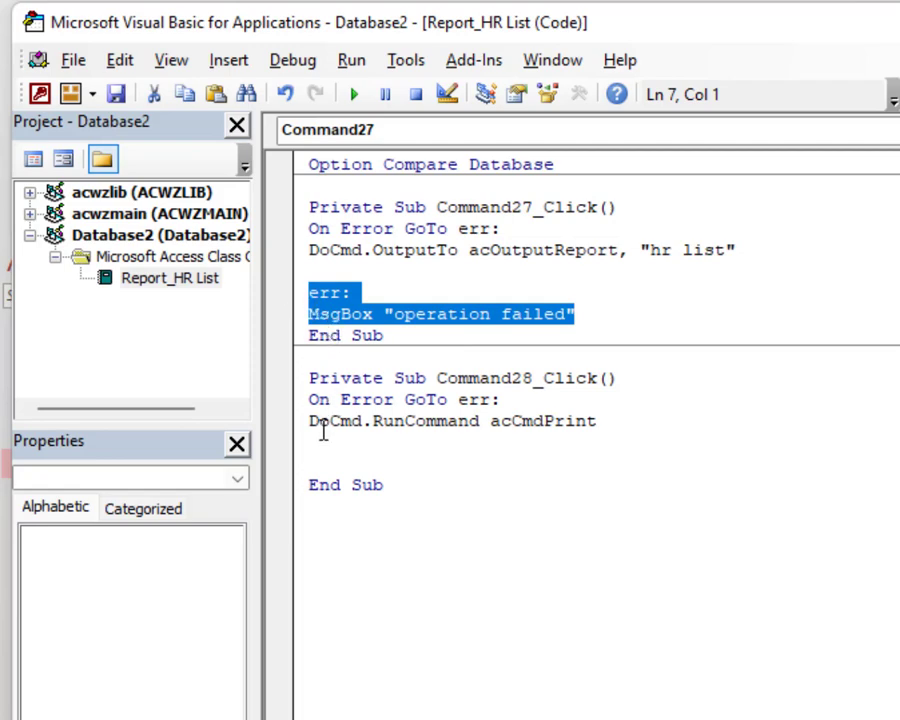
pyautogui.hotkey('ctrl', 'c')
pyautogui.click(327, 456)
pyautogui.hotkey('ctrl', 'v')
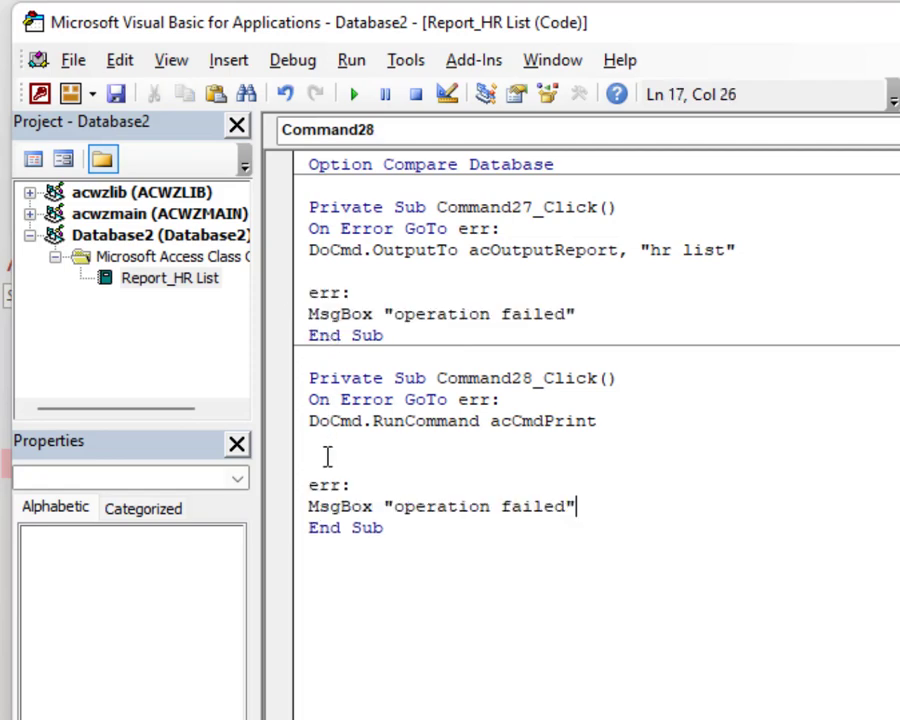
pyautogui.click(411, 558)
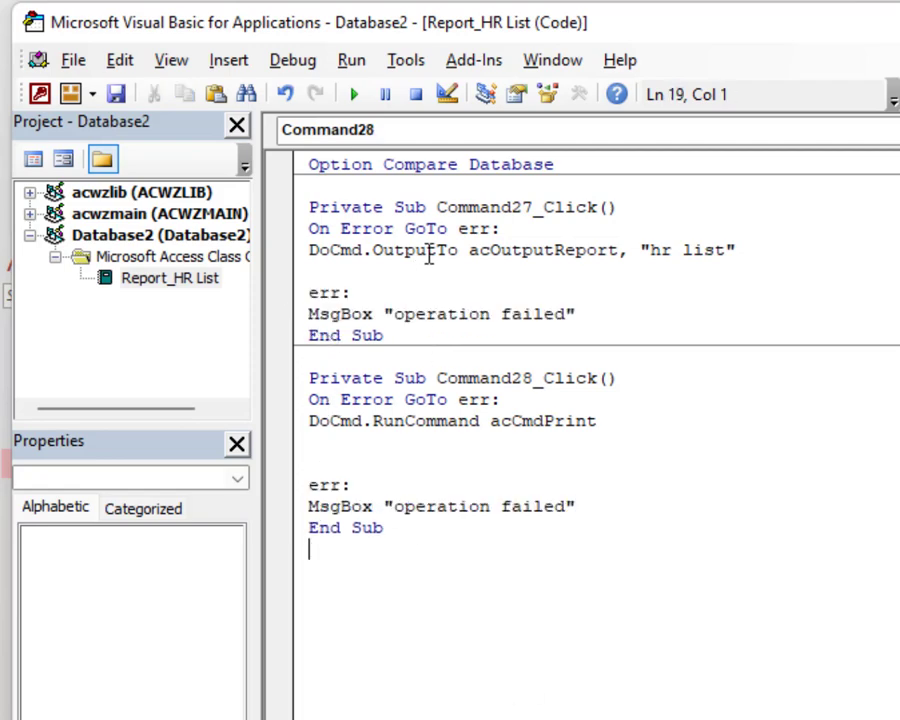
pyautogui.click(430, 254)
# Switch the HR List report to Design View and start the exit button's On Click handler
pyautogui.click(446, 468)
pyautogui.hotkey('alt', 'F11')
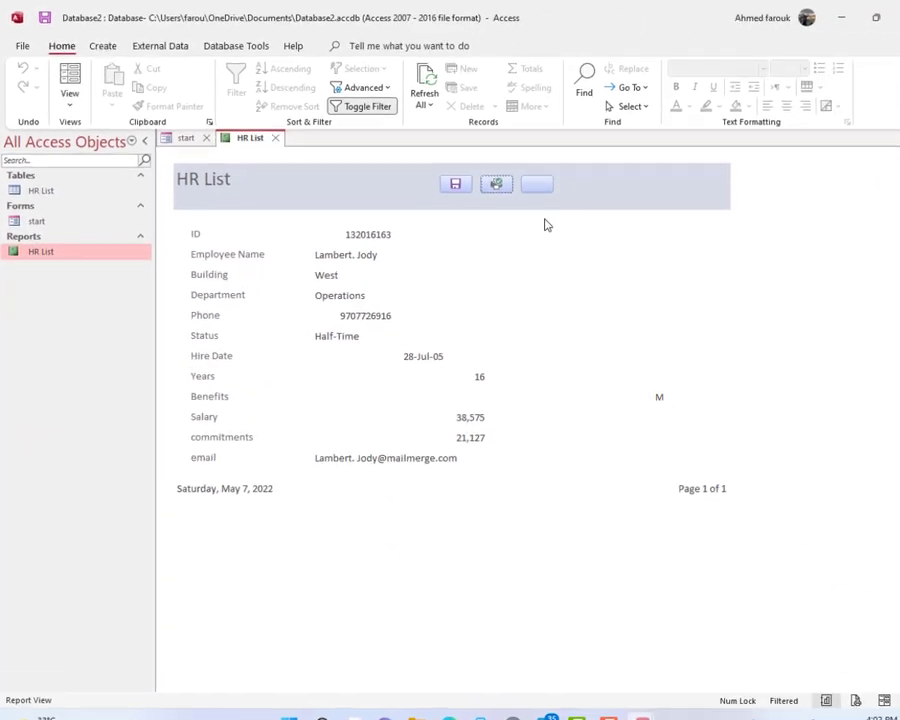
pyautogui.rightClick(531, 216)
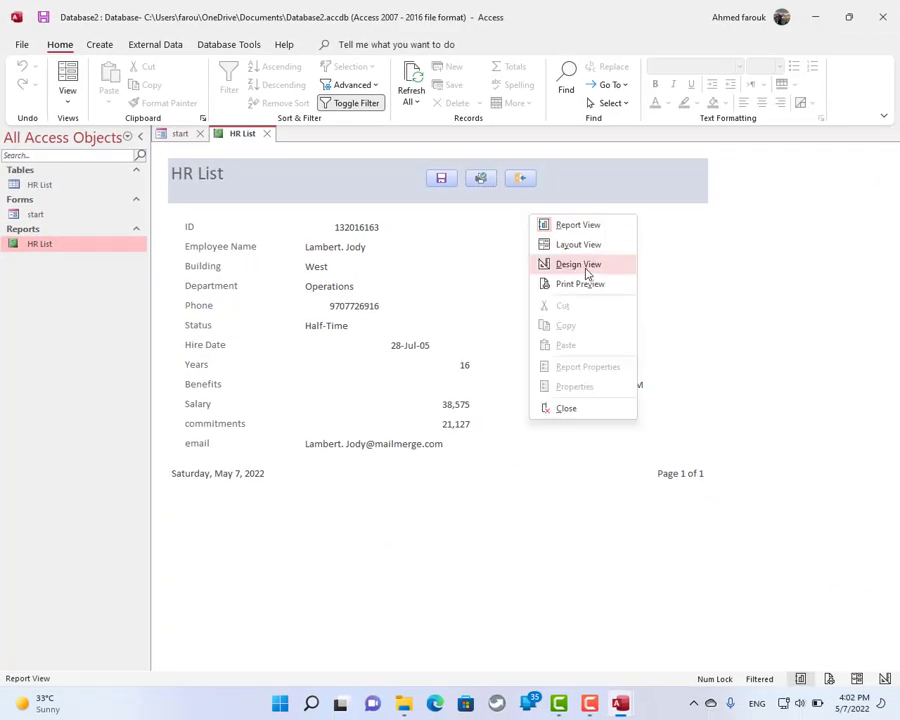
pyautogui.click(580, 264)
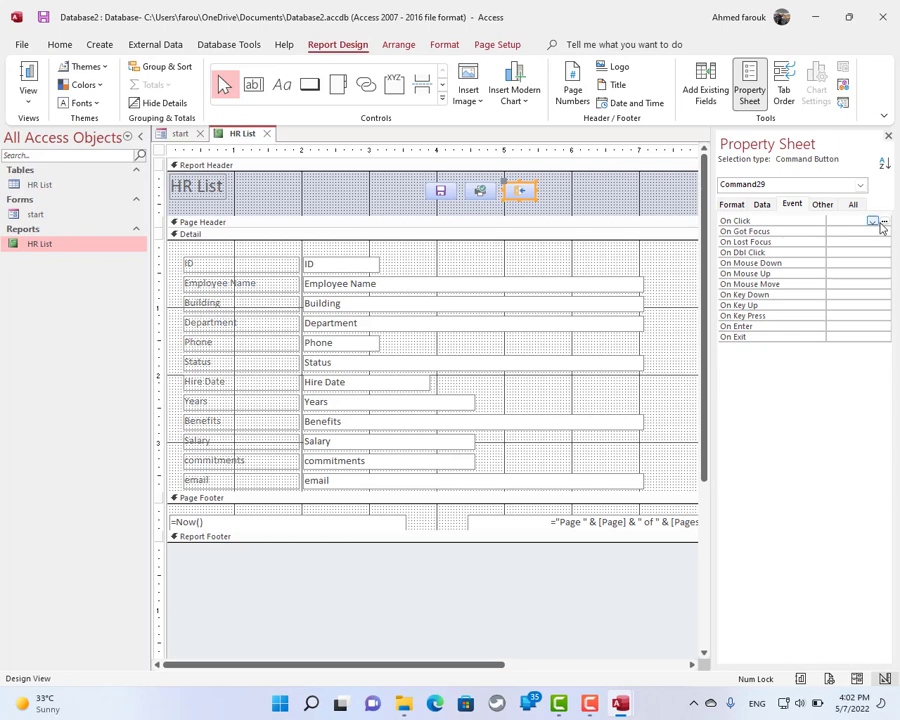
pyautogui.click(884, 222)
# Write DoCmd.Close acReport, "hr list" in Command29_Click and return to the report
pyautogui.doubleClick(416, 212)
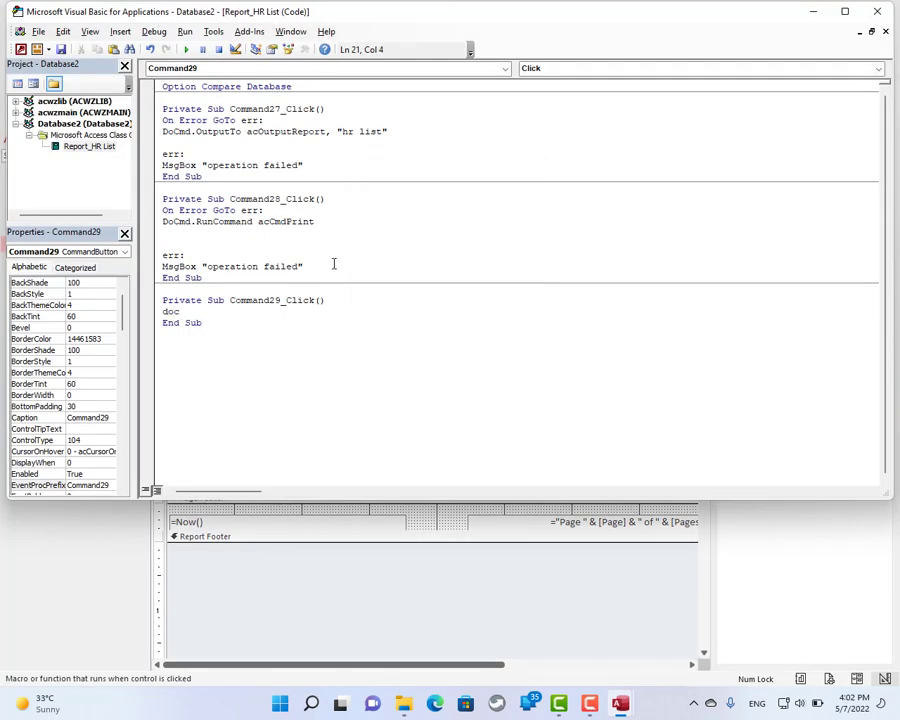
pyautogui.write('doc')
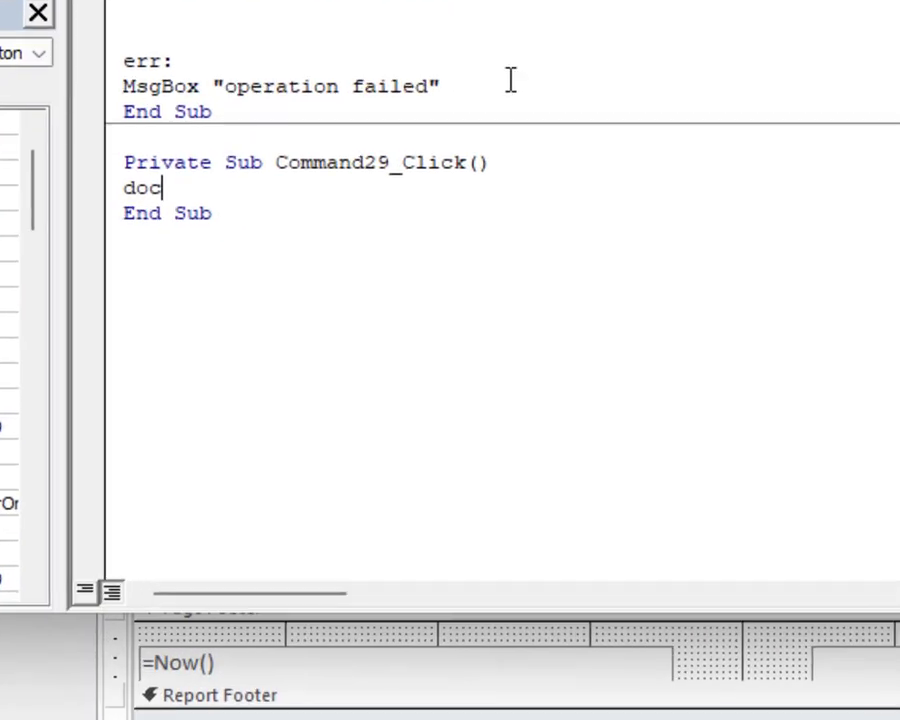
pyautogui.write('md.')
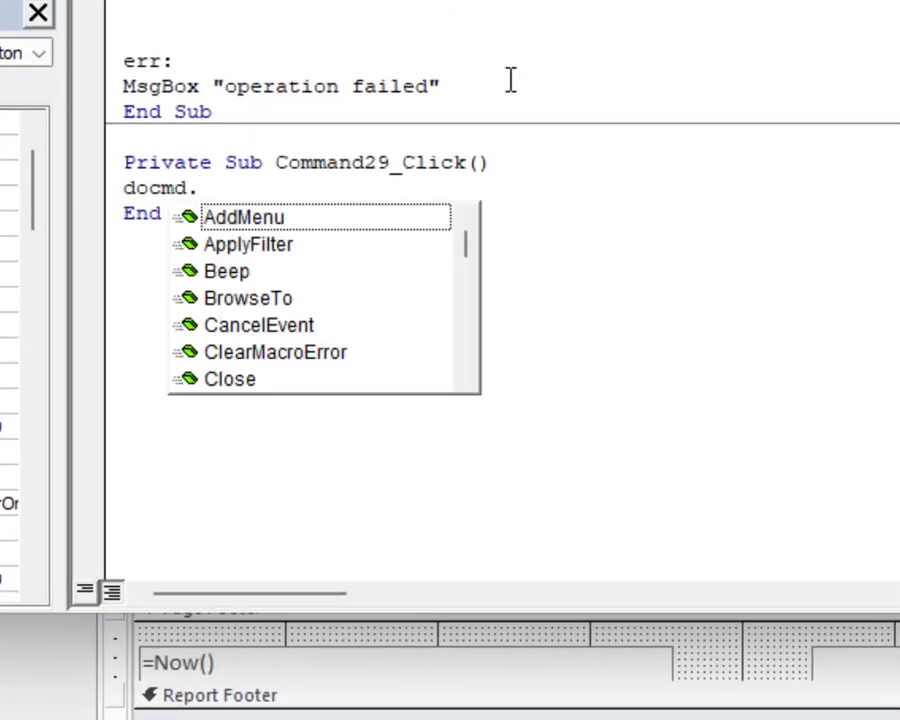
pyautogui.write('clo')
pyautogui.press('Tab')
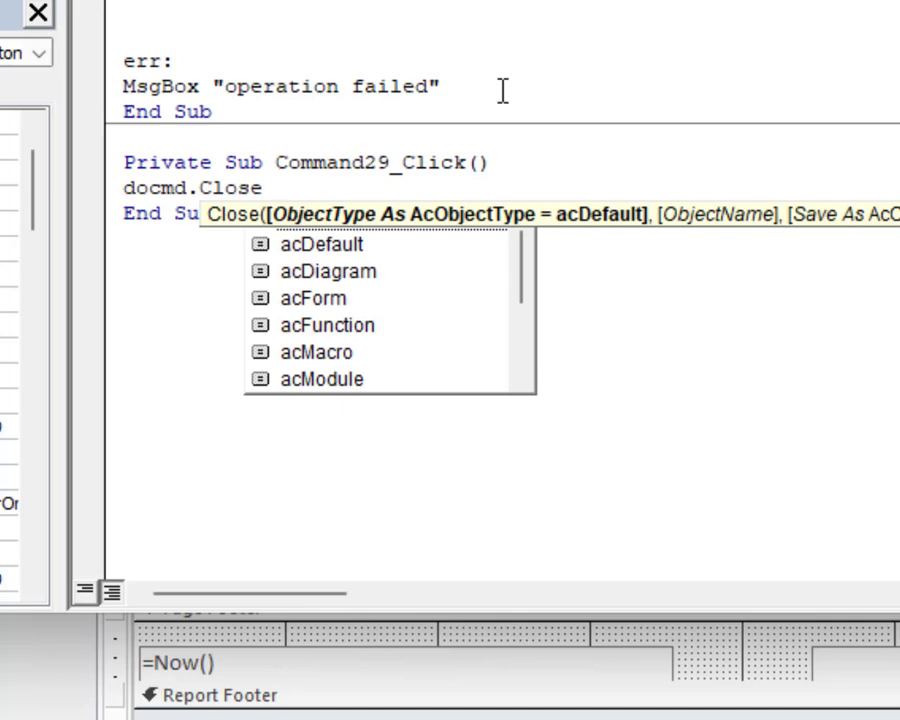
pyautogui.write('acRepor')
pyautogui.press('Tab')
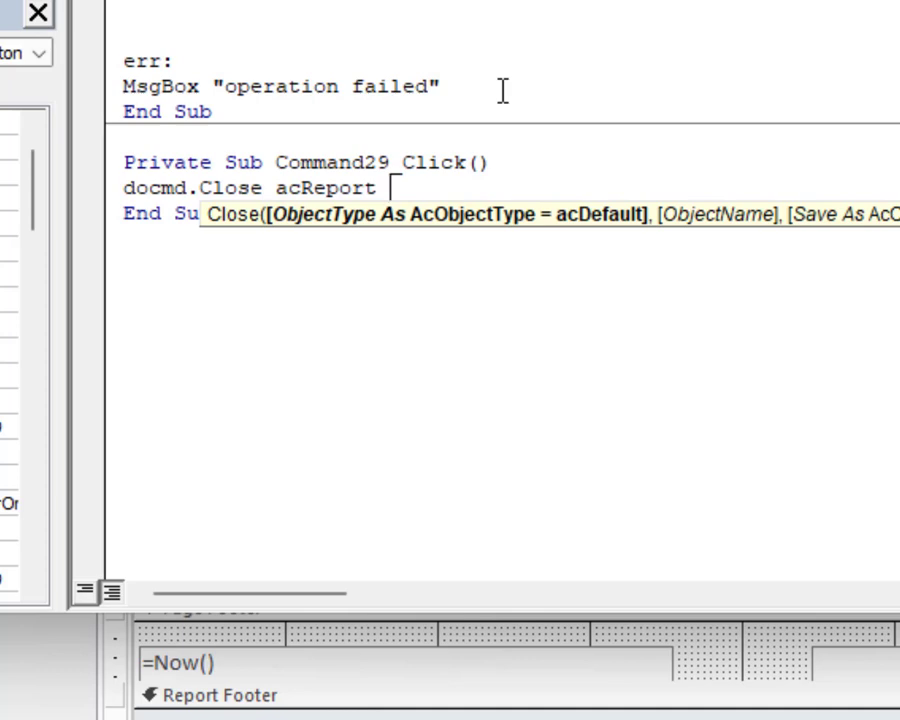
pyautogui.write(', "')
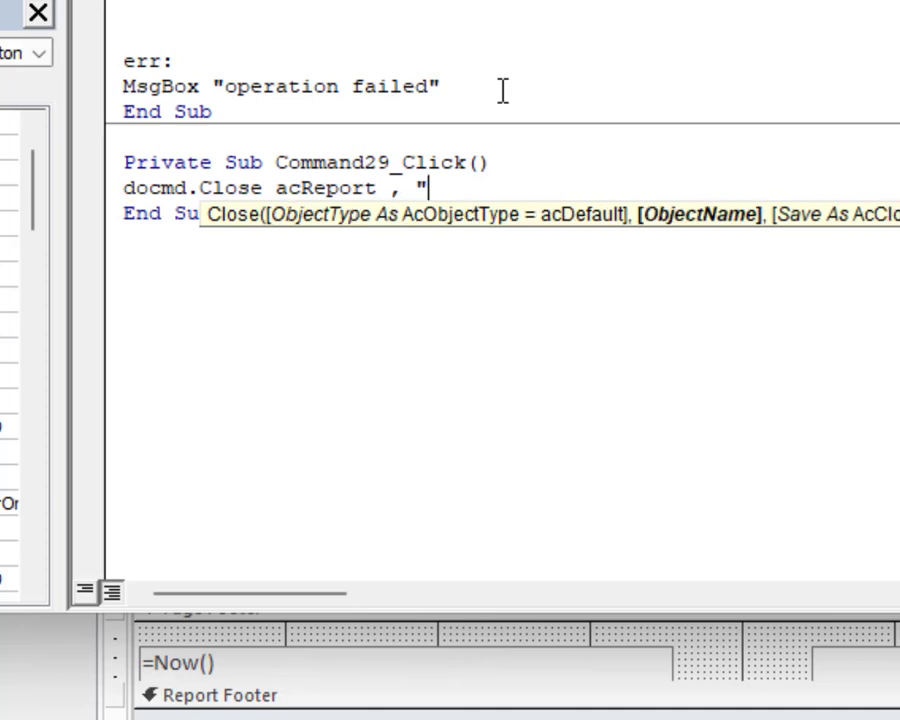
pyautogui.write('hr list')
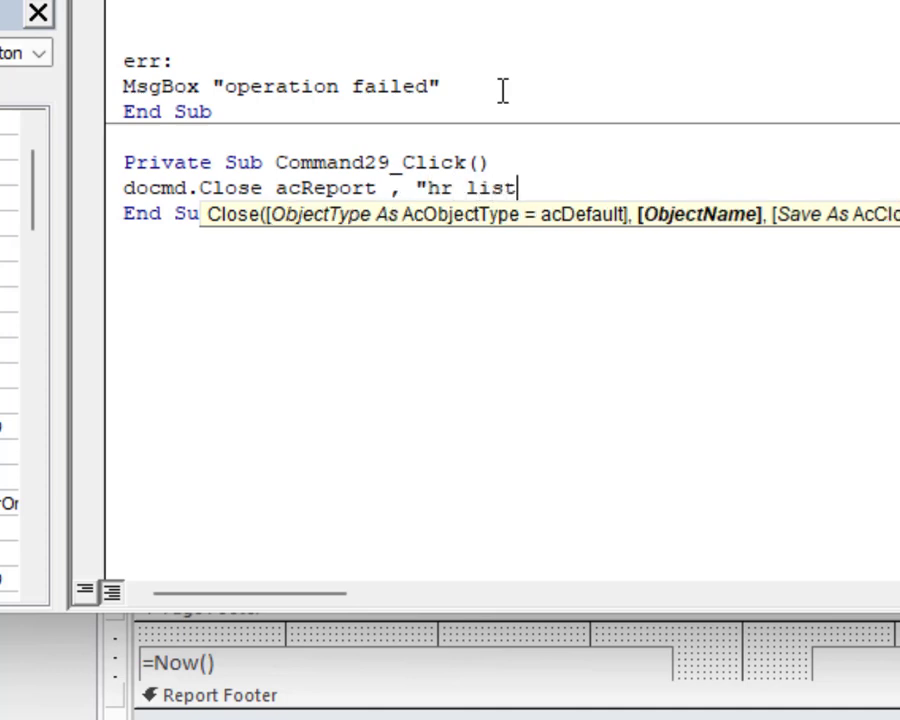
pyautogui.write('"')
pyautogui.click(617, 266)
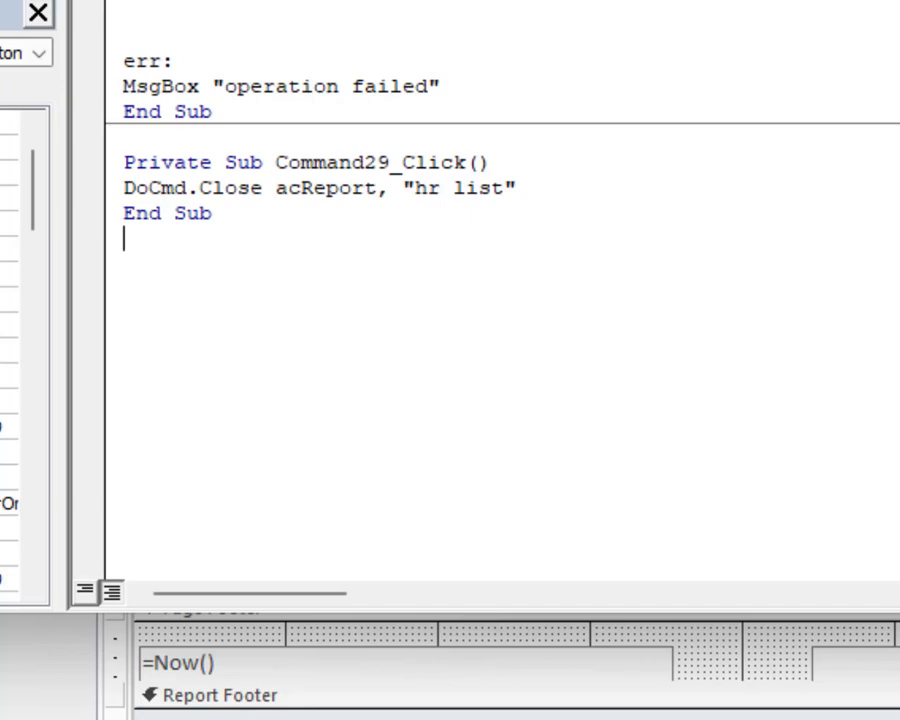
pyautogui.hotkey('alt', 'q')
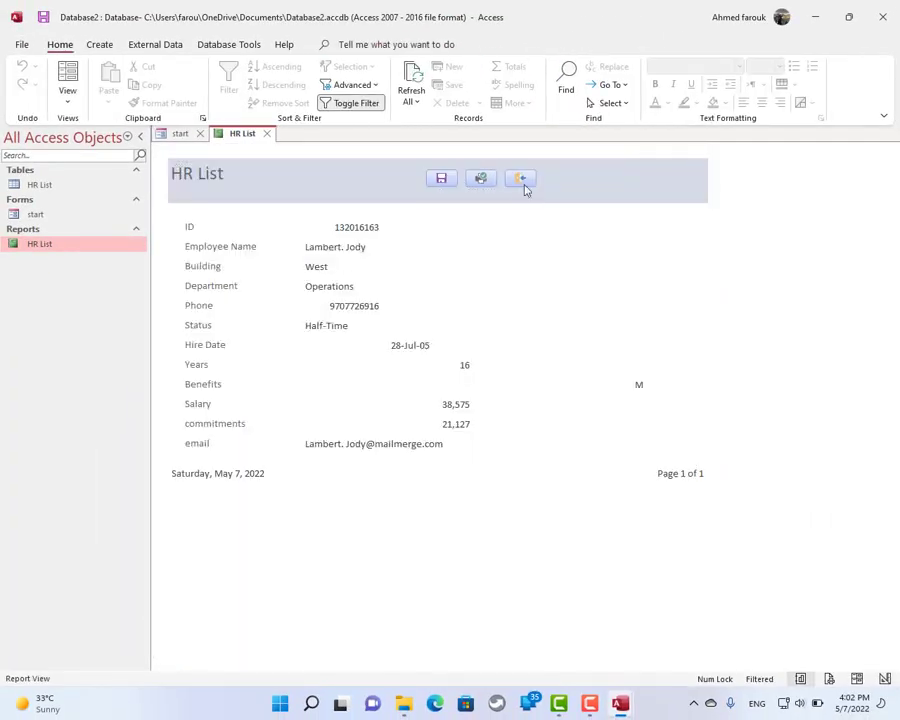
# Close the HR List report with its exit button, save changes, then reopen it for another employee ID
pyautogui.click(525, 190)
pyautogui.click(396, 316)
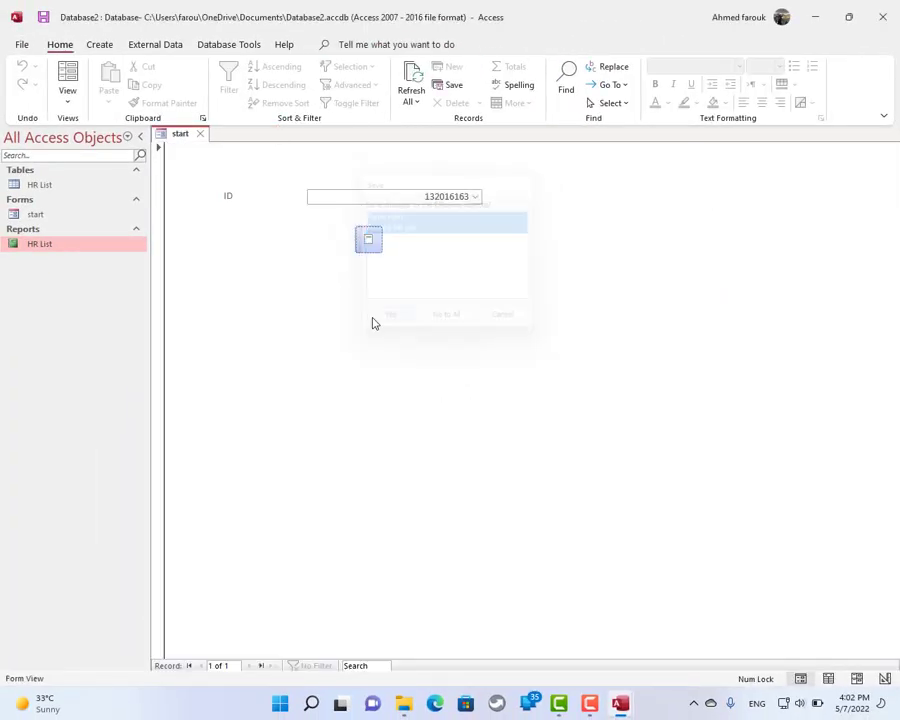
pyautogui.click(428, 345)
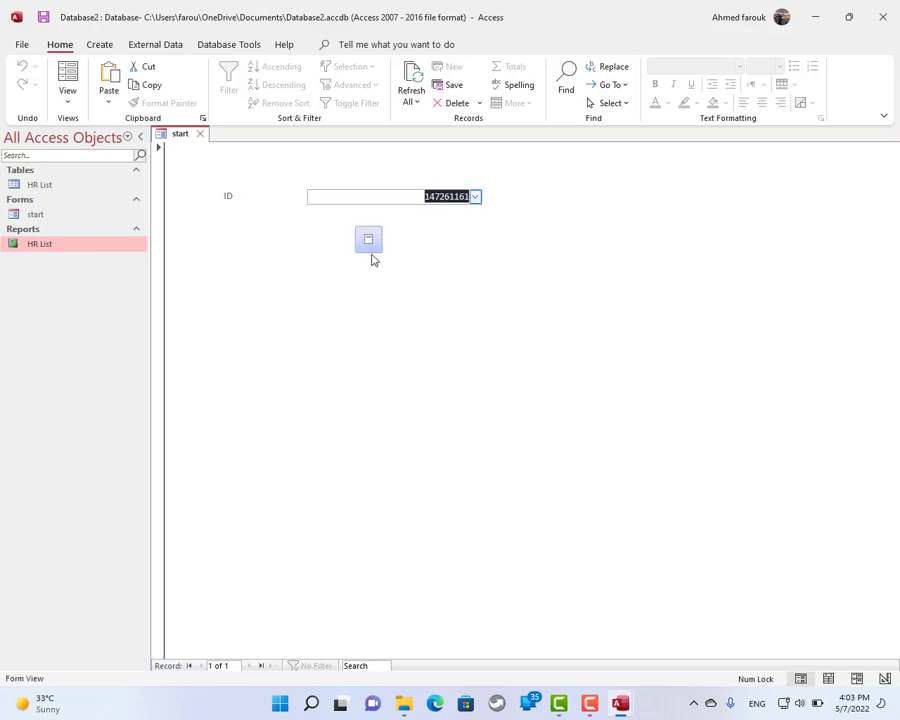